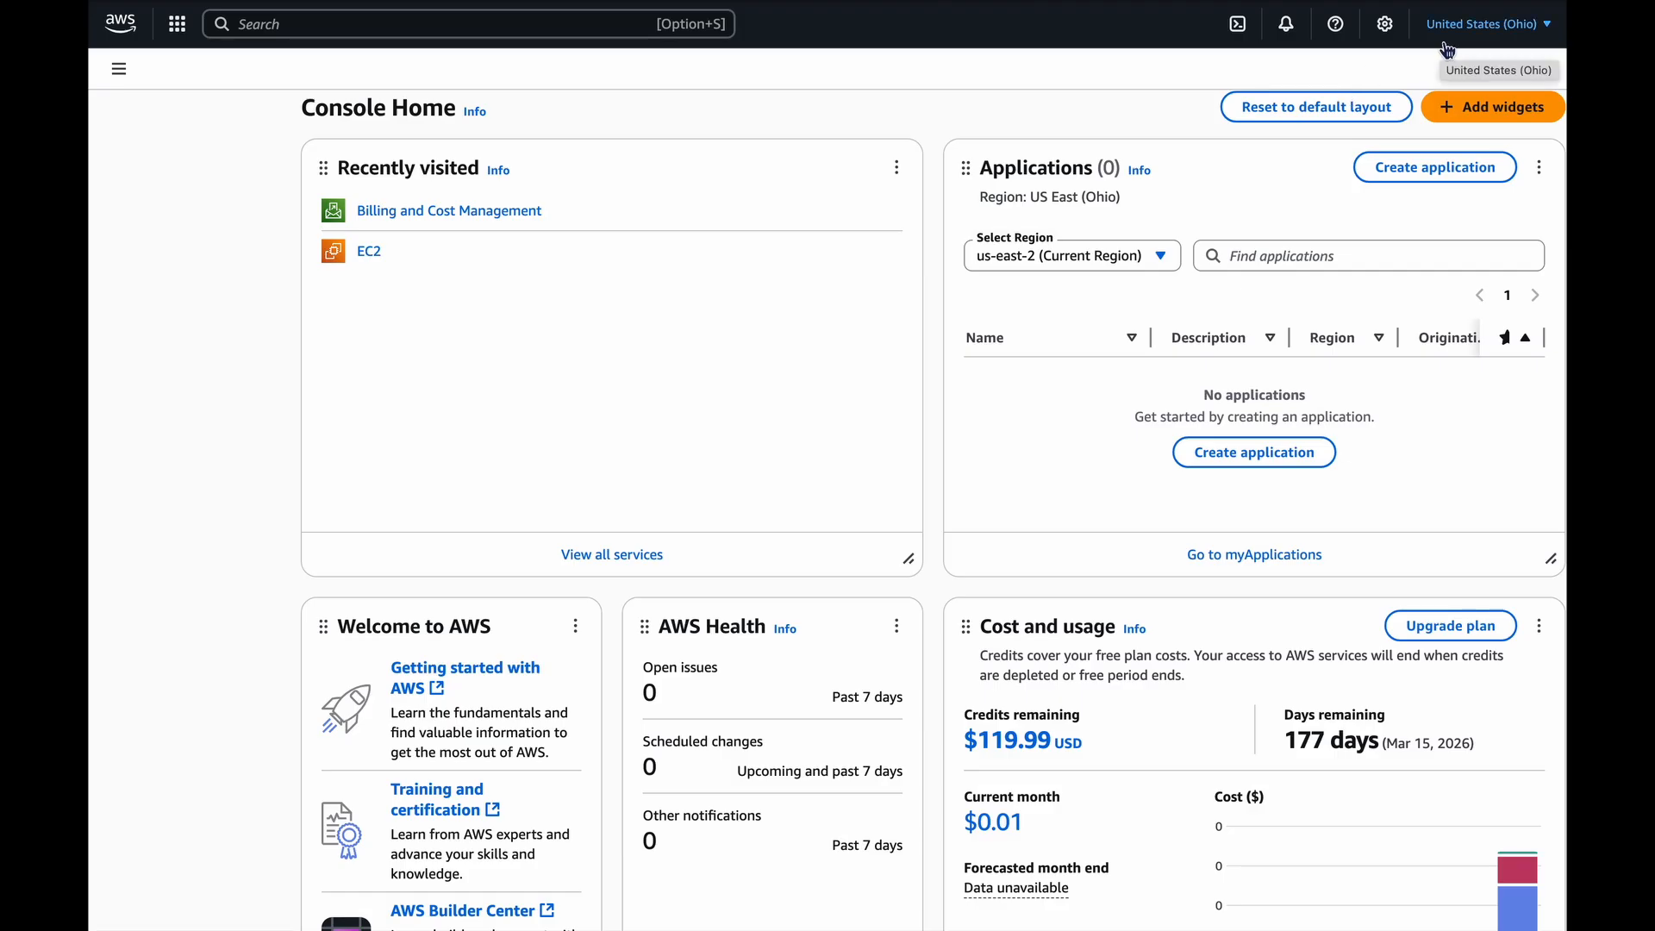
Choose Ohio (us-east-2) as the console's region.
left_click(1449, 50)
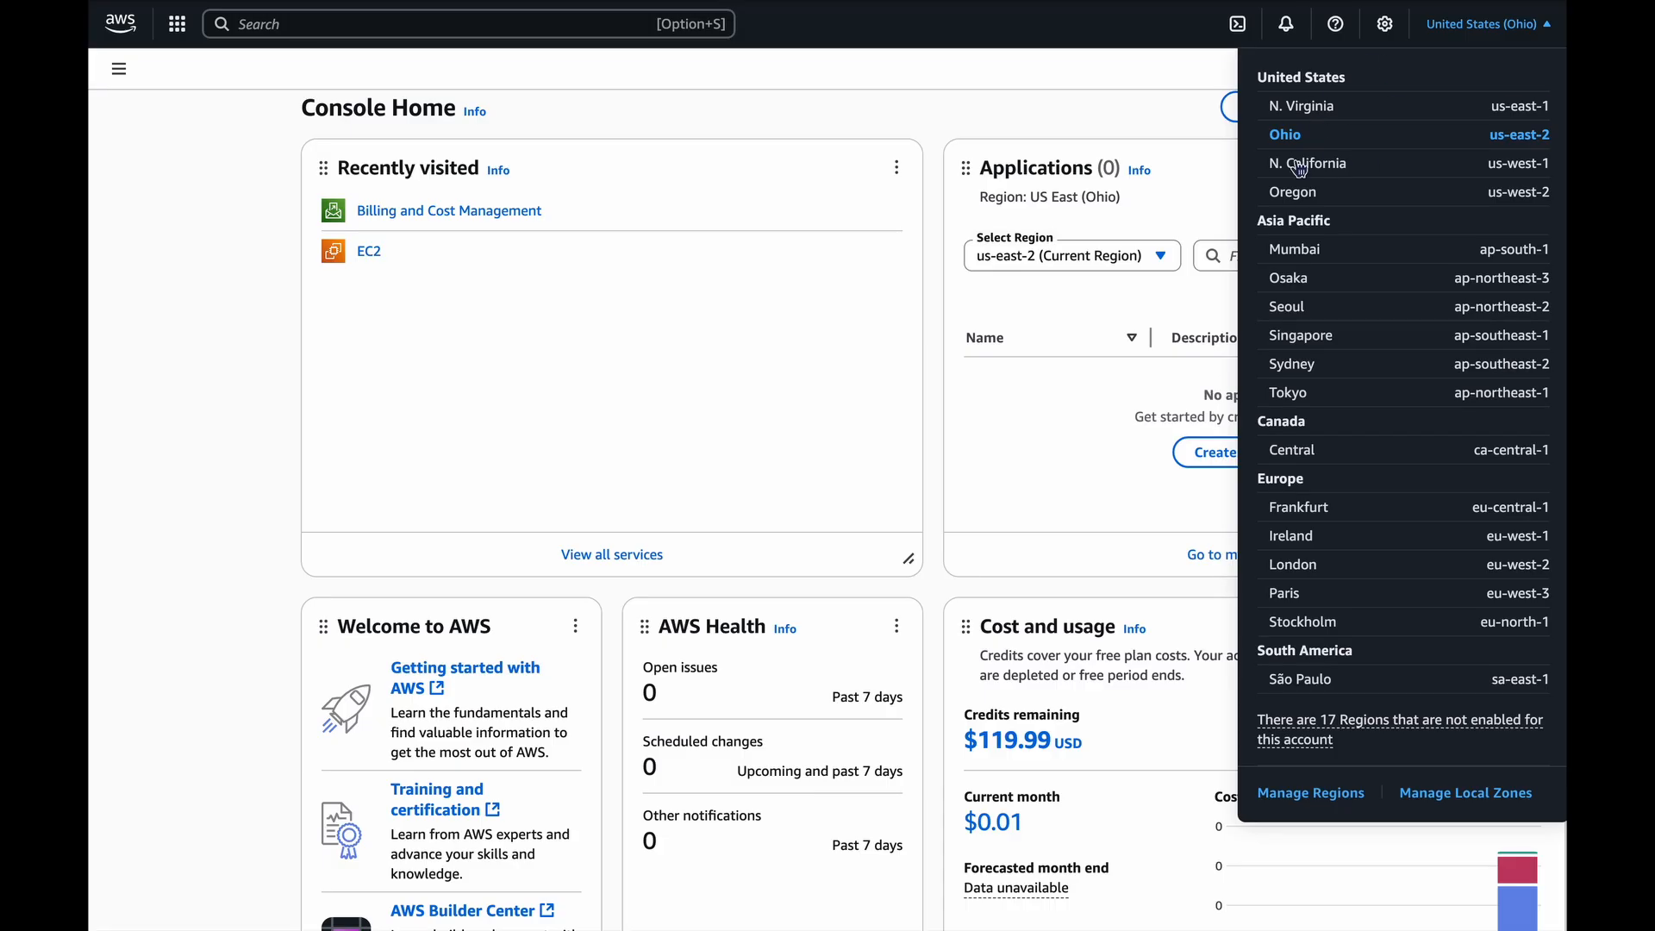
left_click(683, 458)
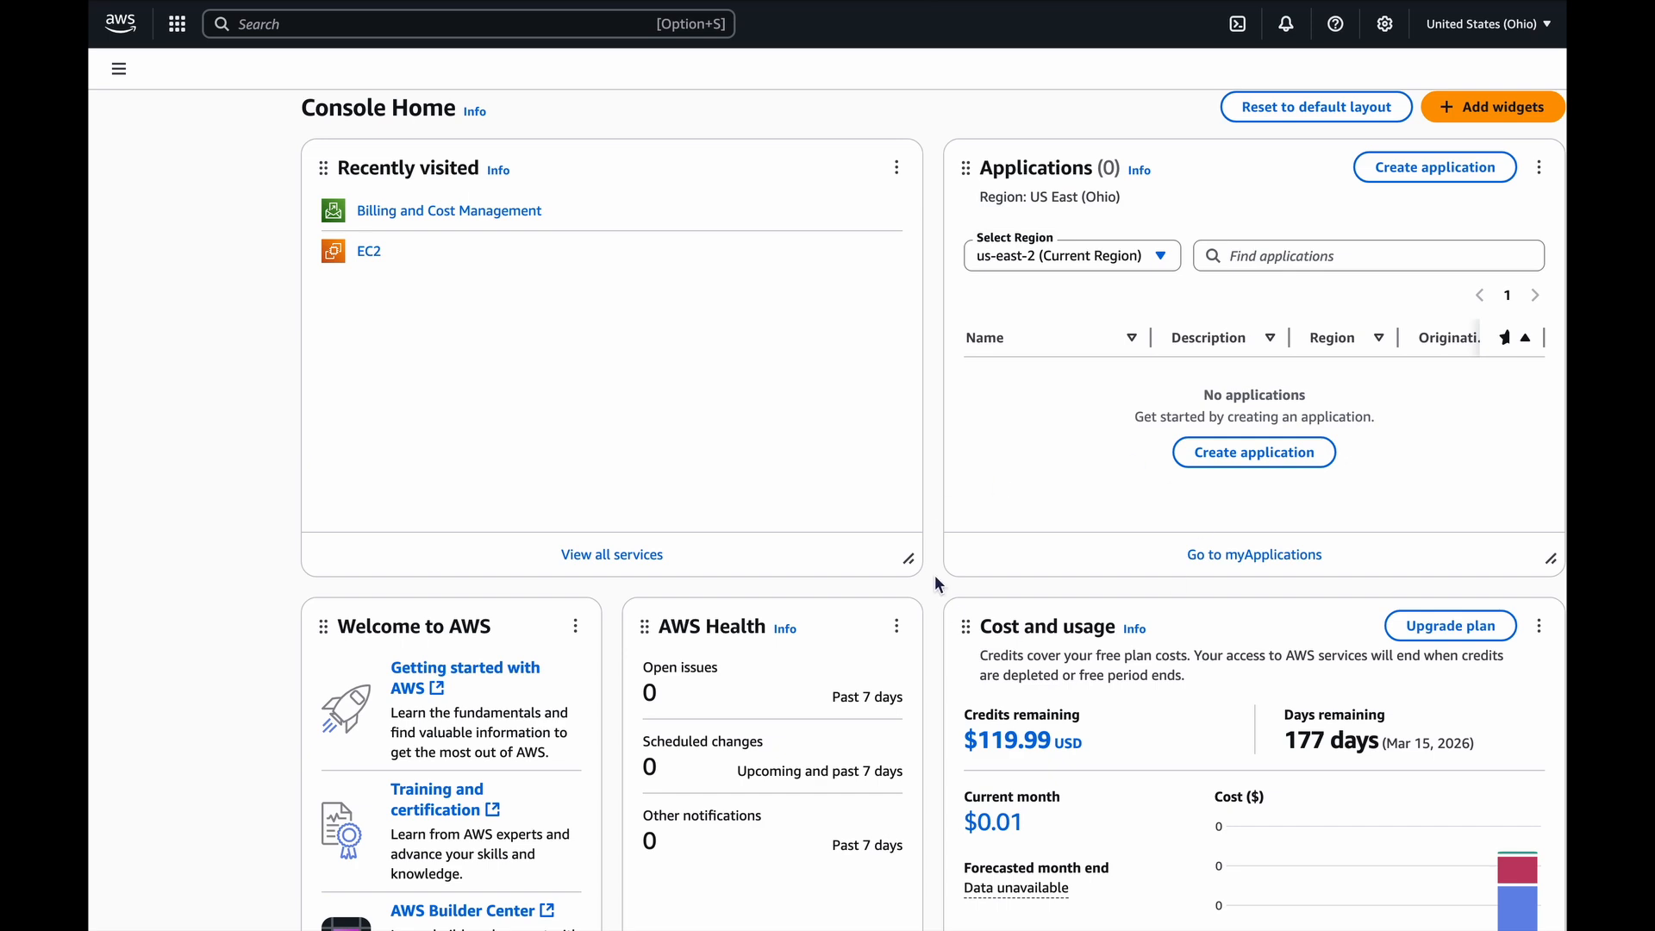
left_click(1500, 25)
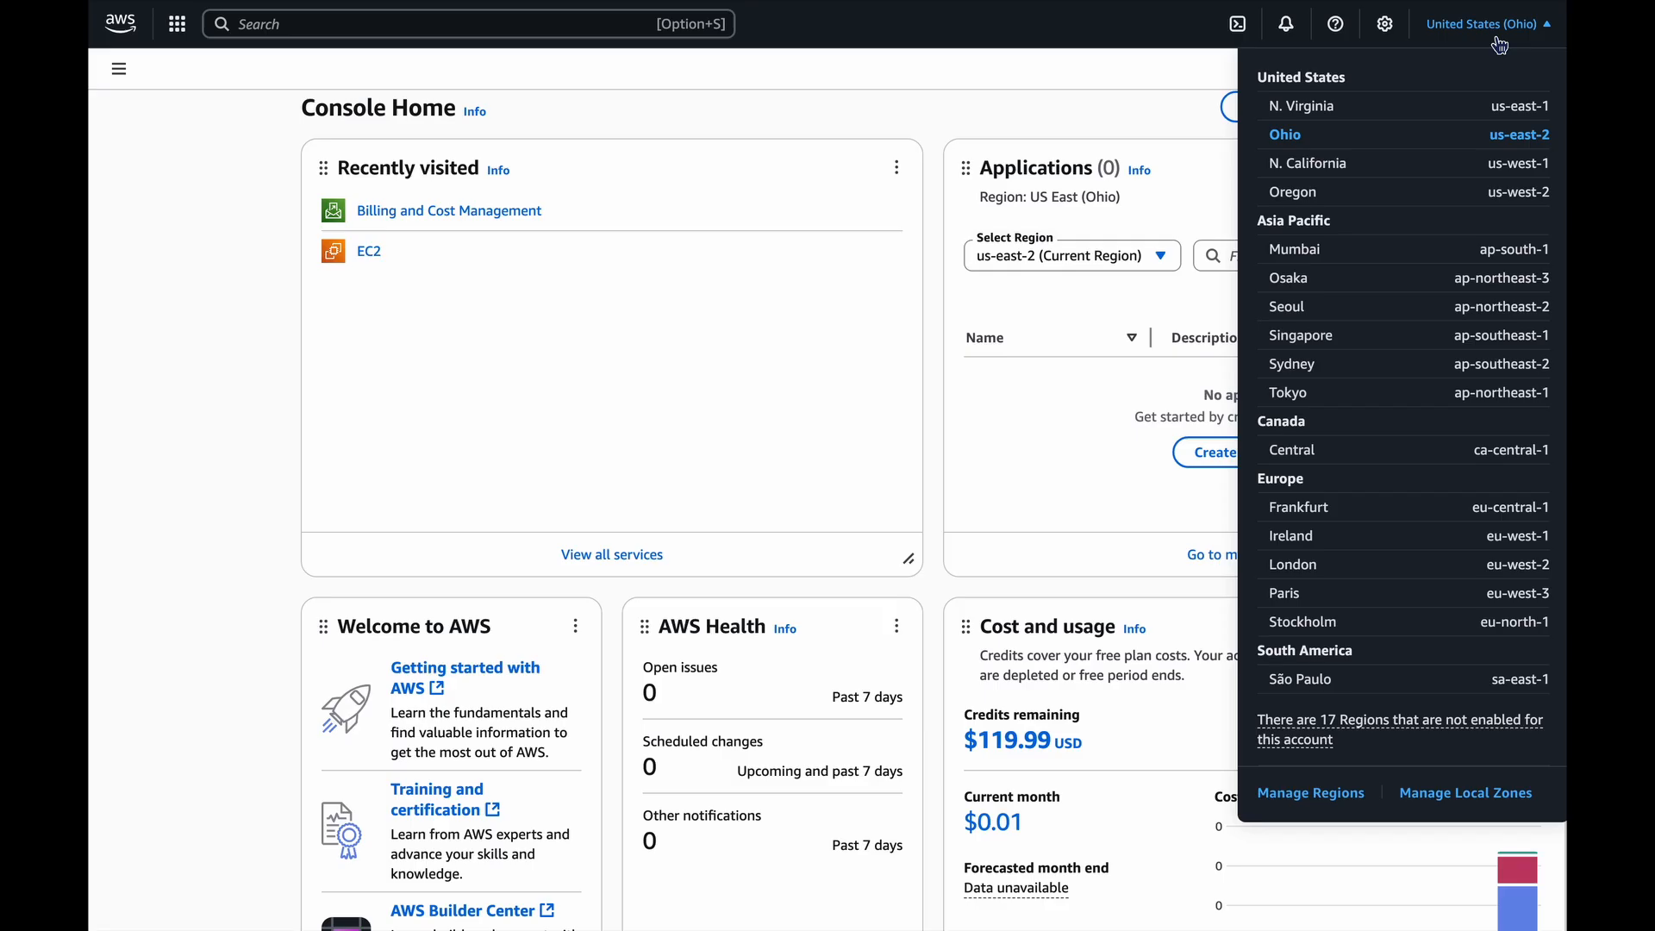
left_click(1293, 136)
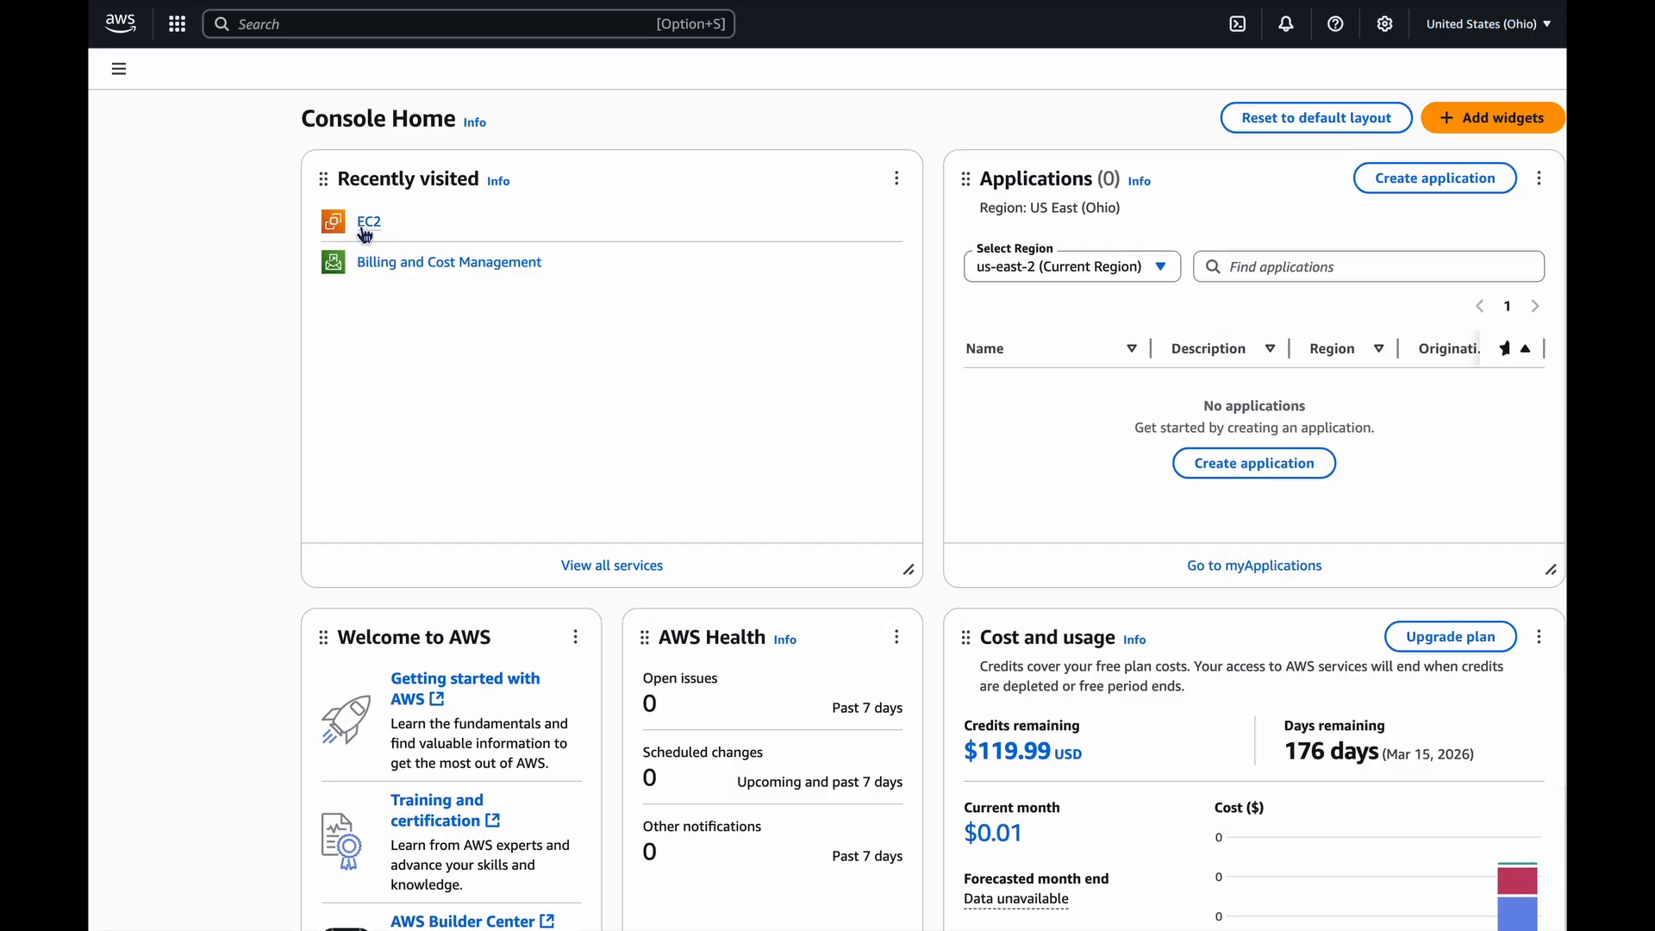
Begin launching a new EC2 instance and name it MyWebServer.
left_click(369, 224)
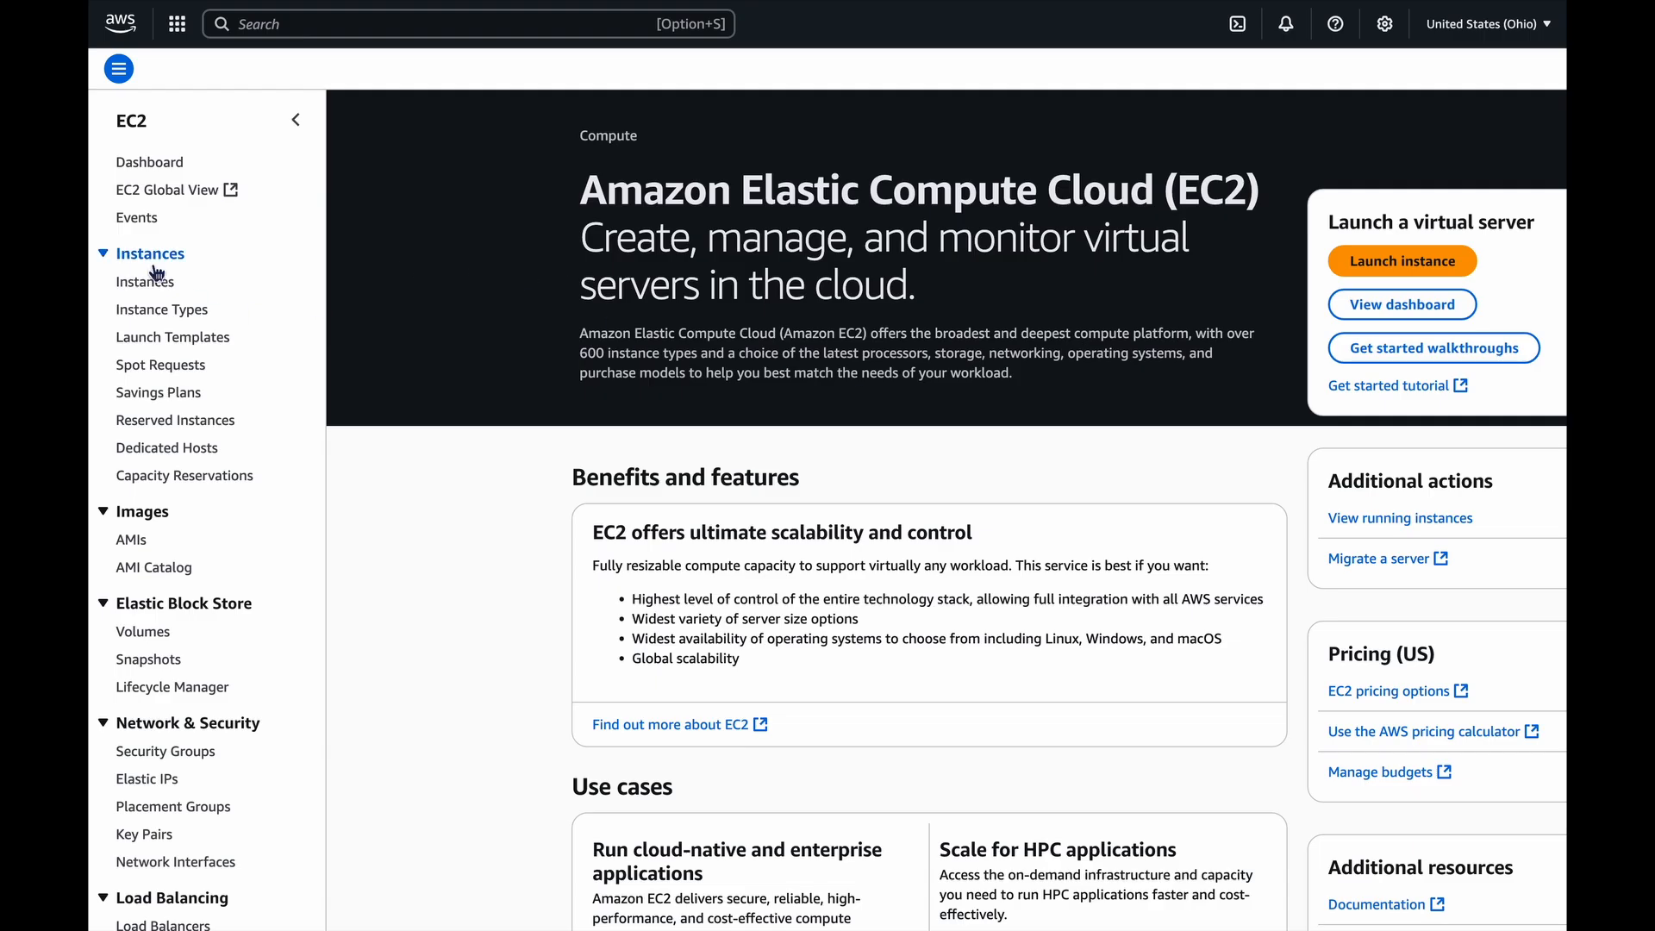
left_click(144, 281)
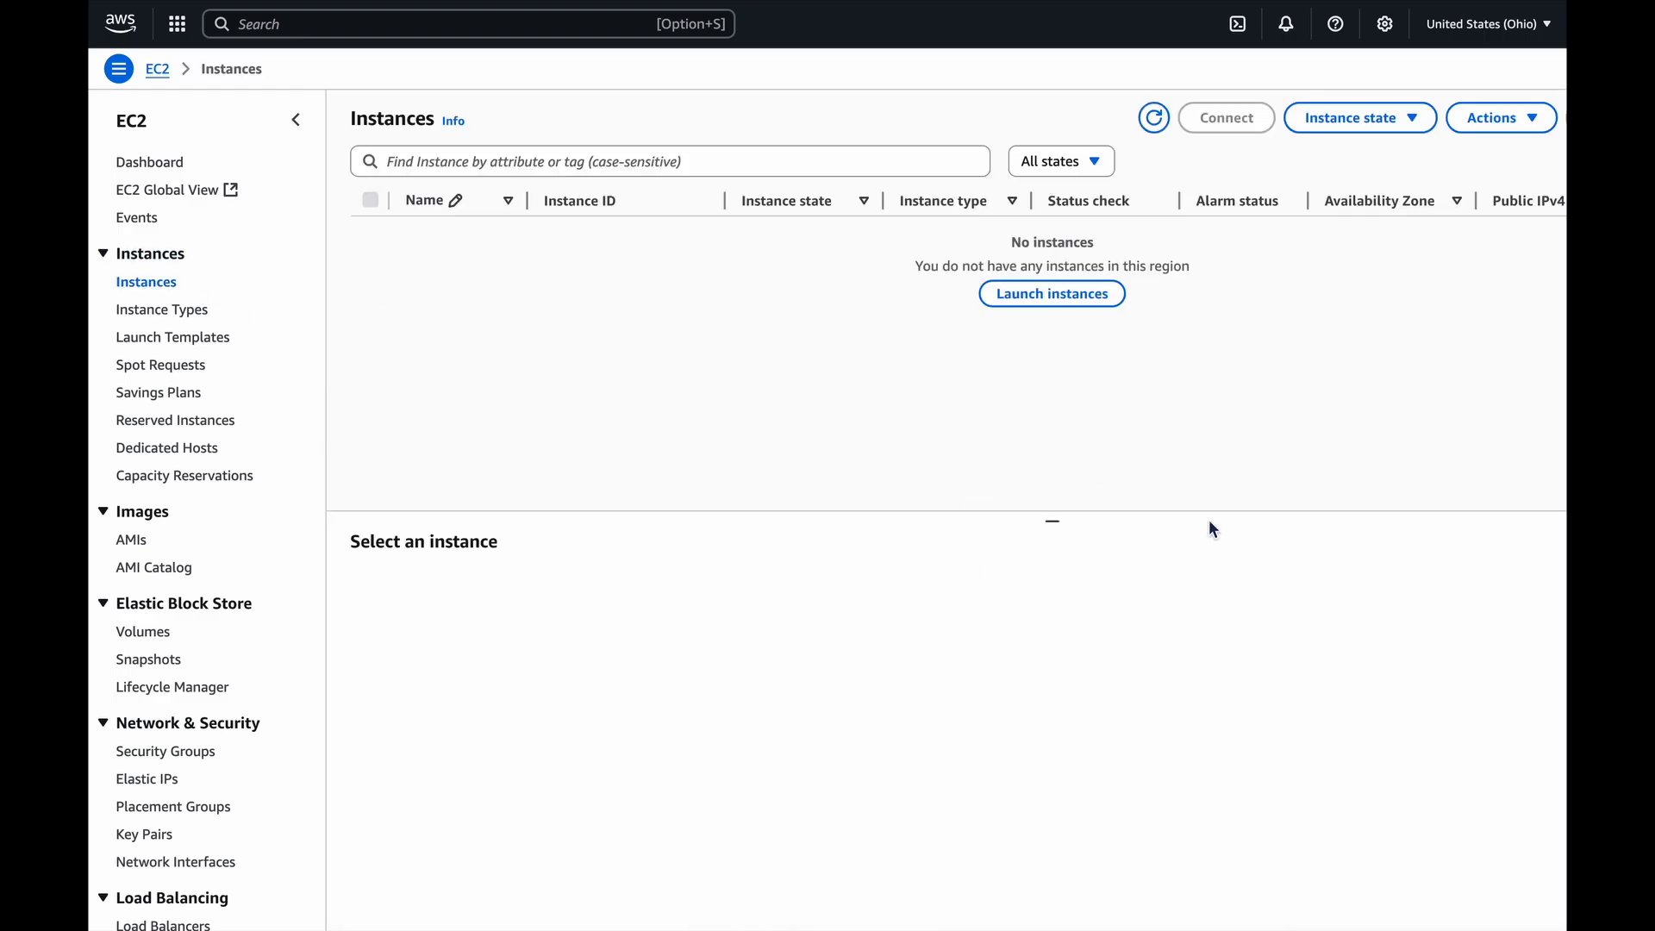
left_click(1047, 297)
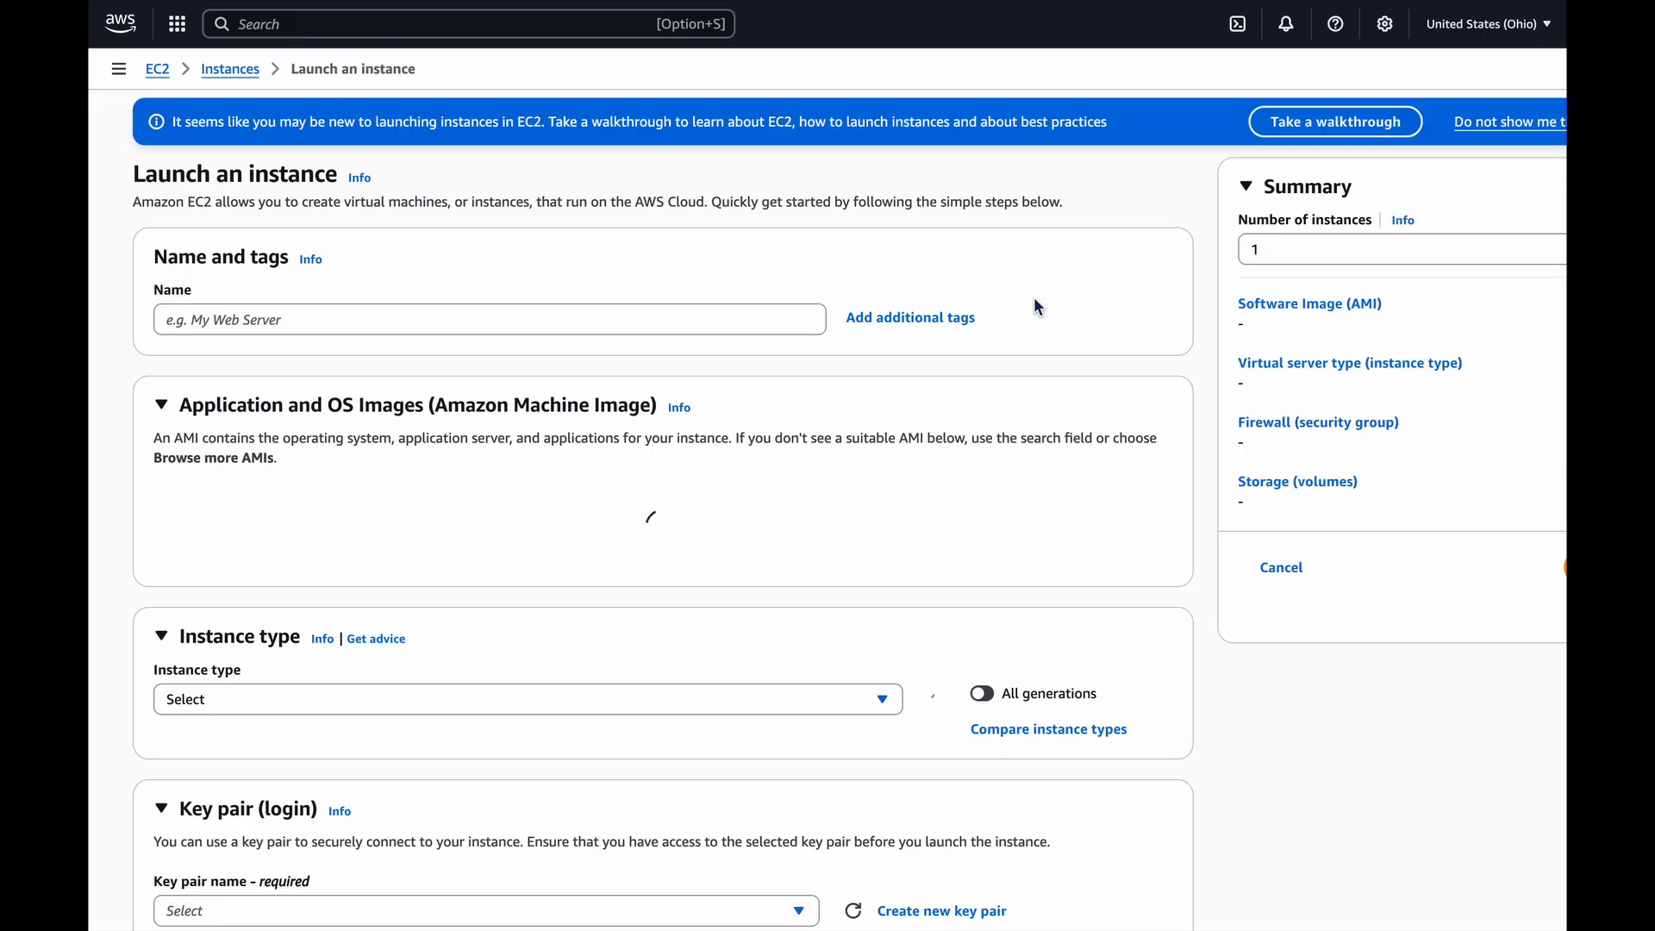
left_click(198, 315)
type("MyWebServer")
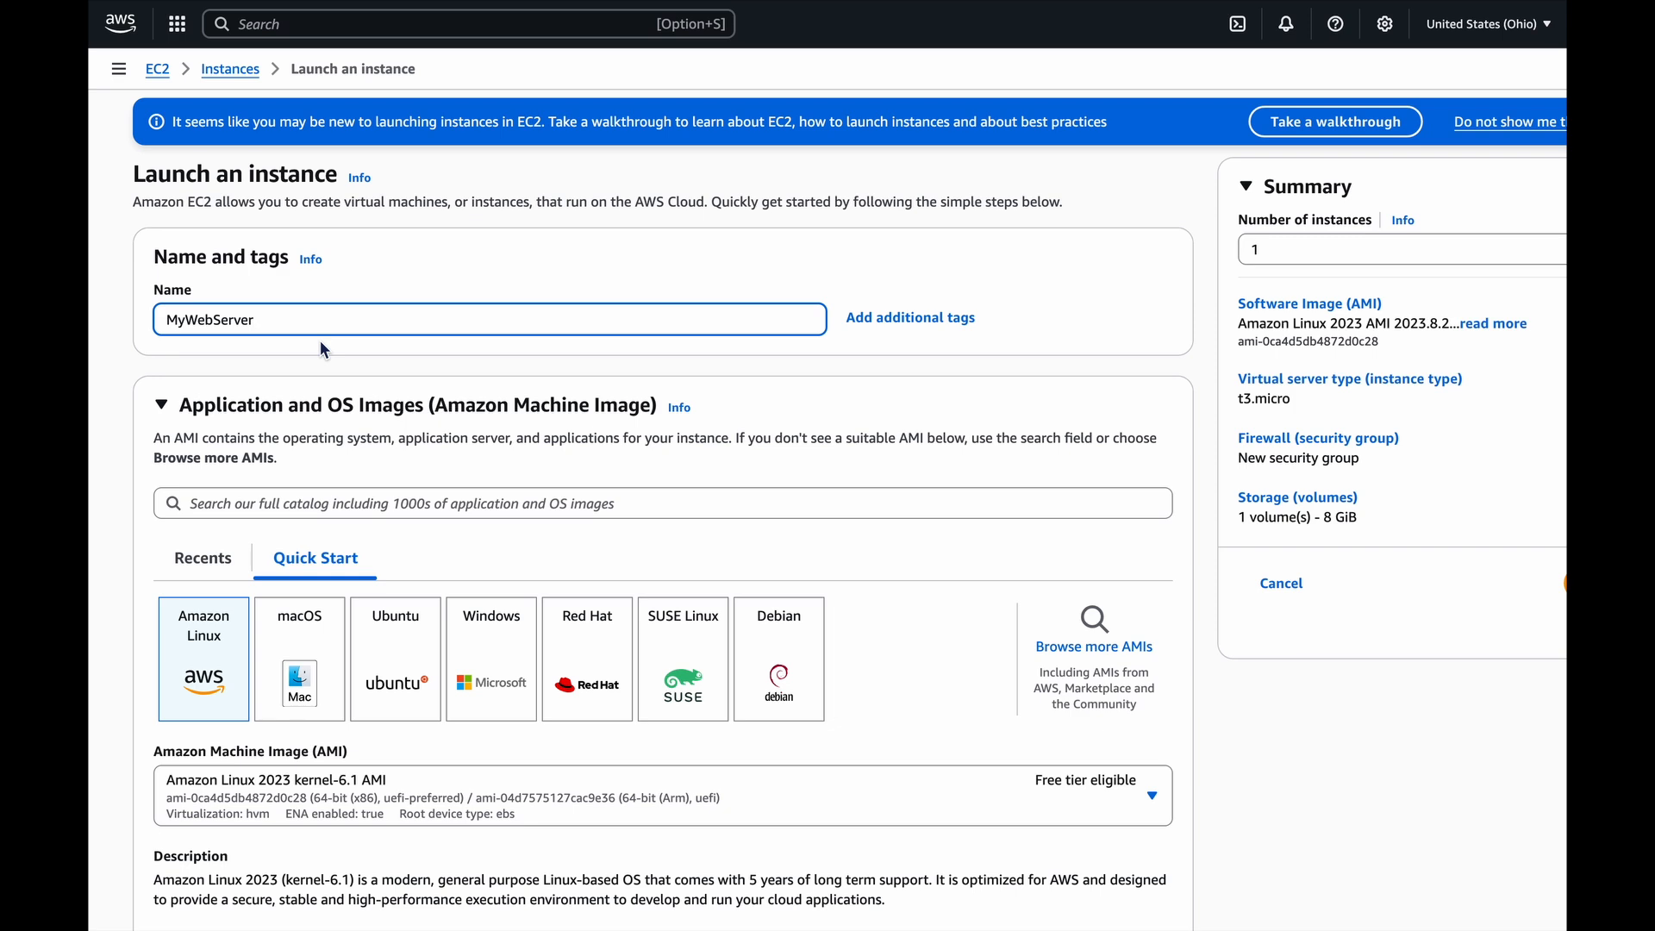
Review the Amazon Linux 2023 machine image settings and the available instance types for the new instance.
scroll(321, 344, "down", 2)
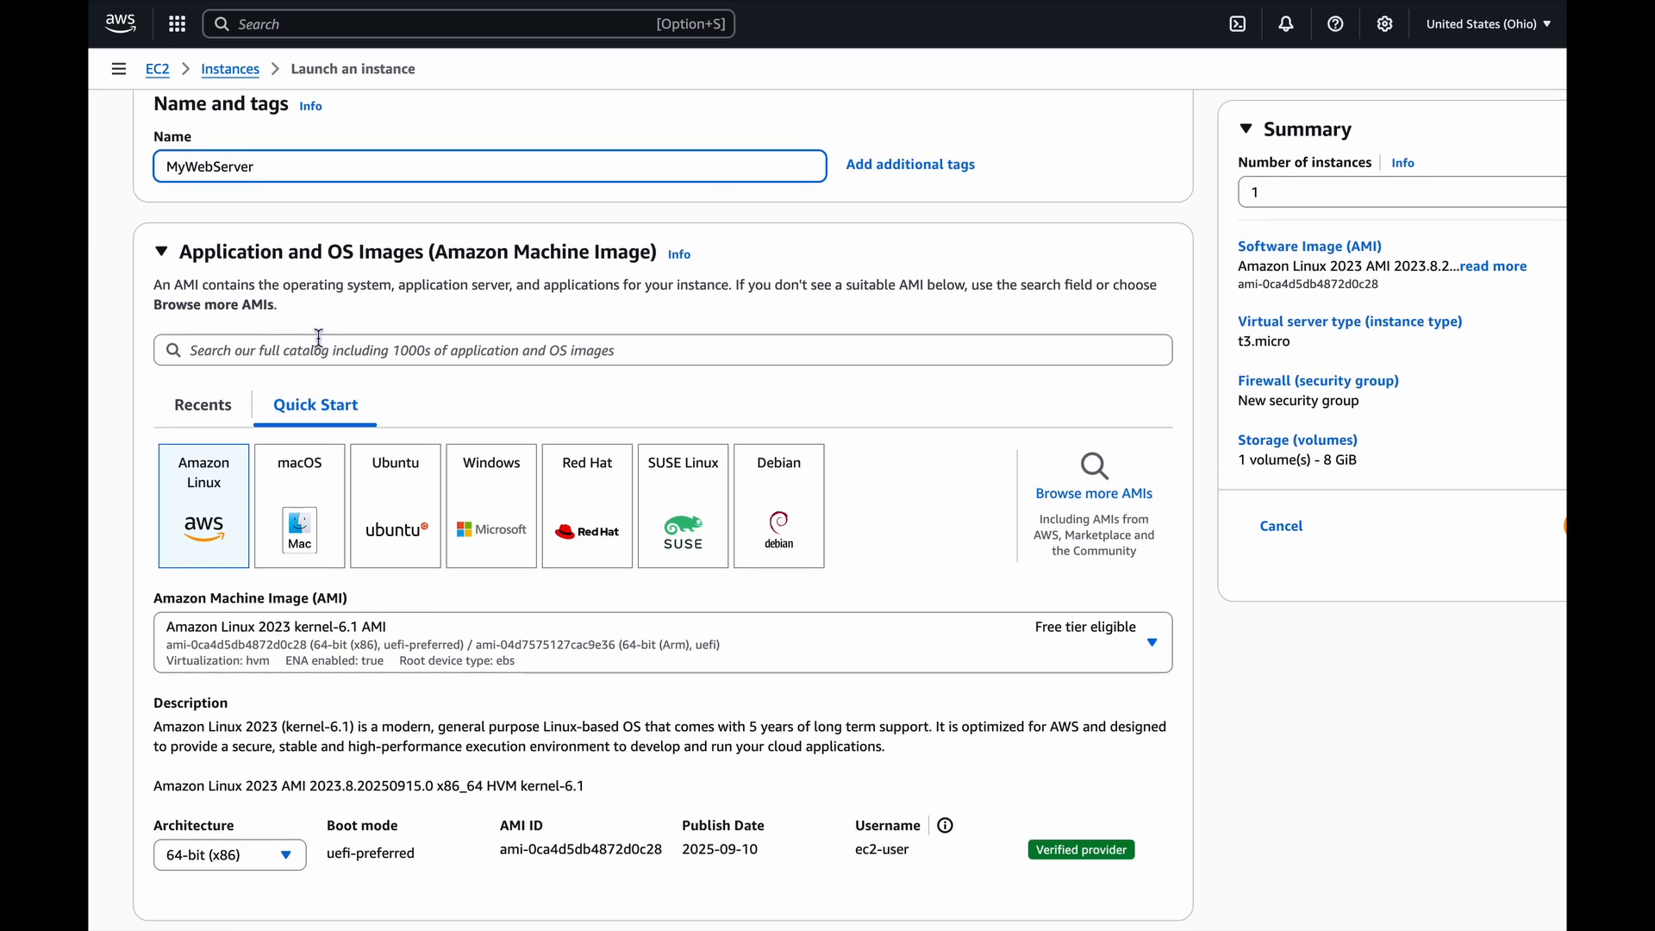
scroll(319, 337, "down", 1)
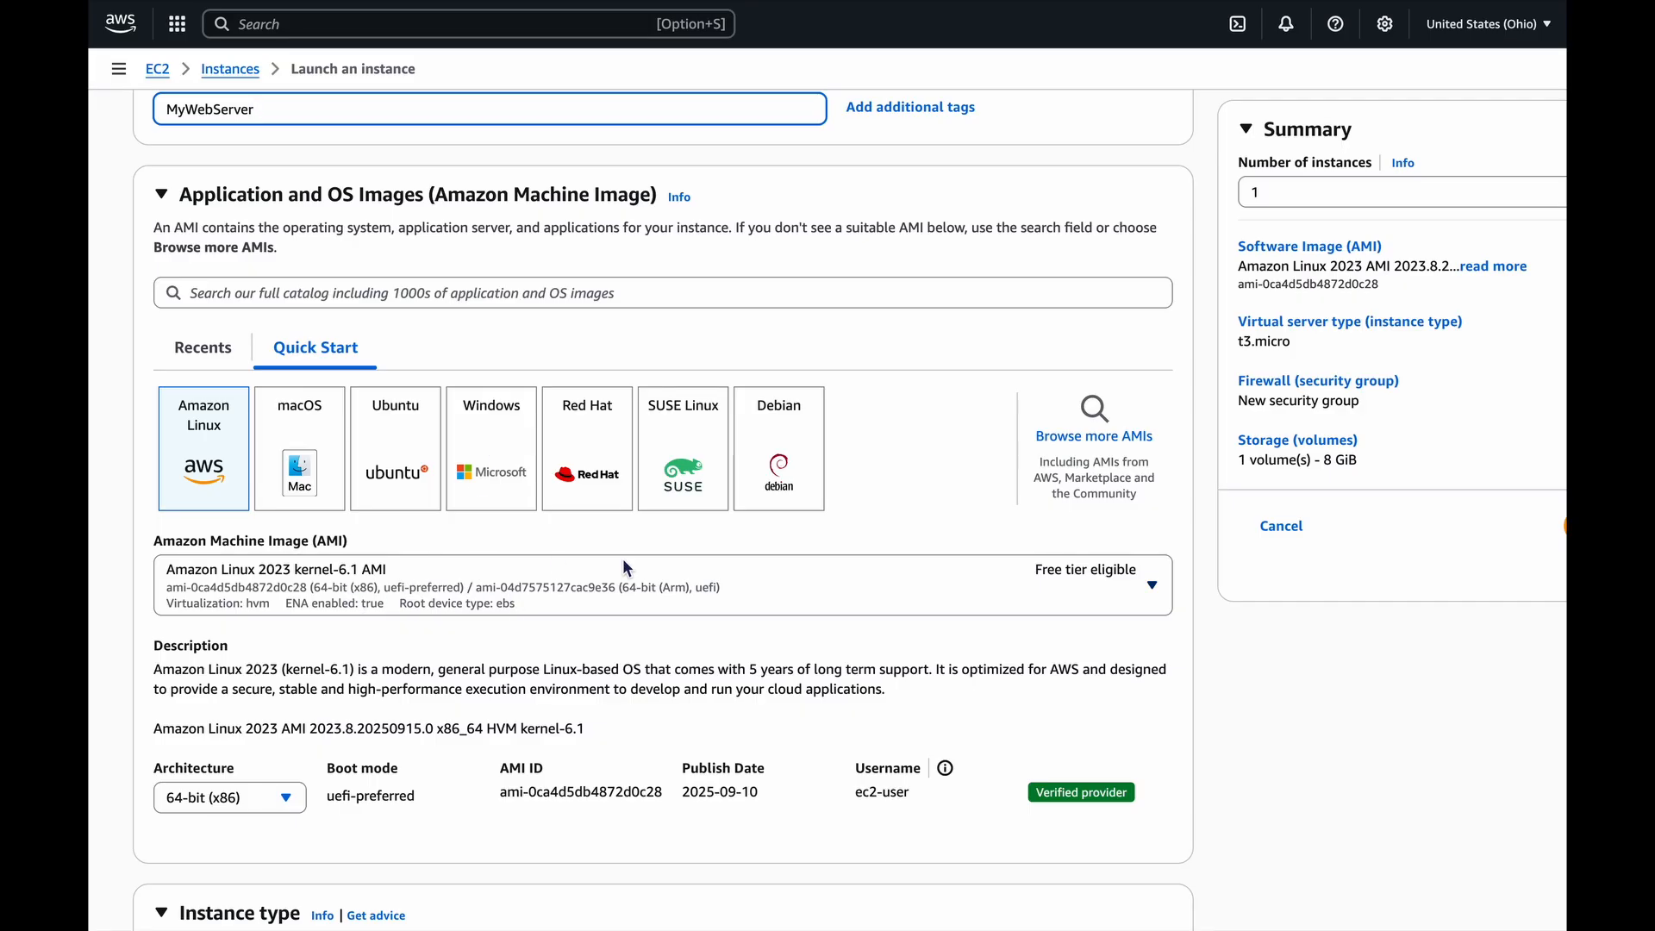
scroll(671, 583, "down", 3)
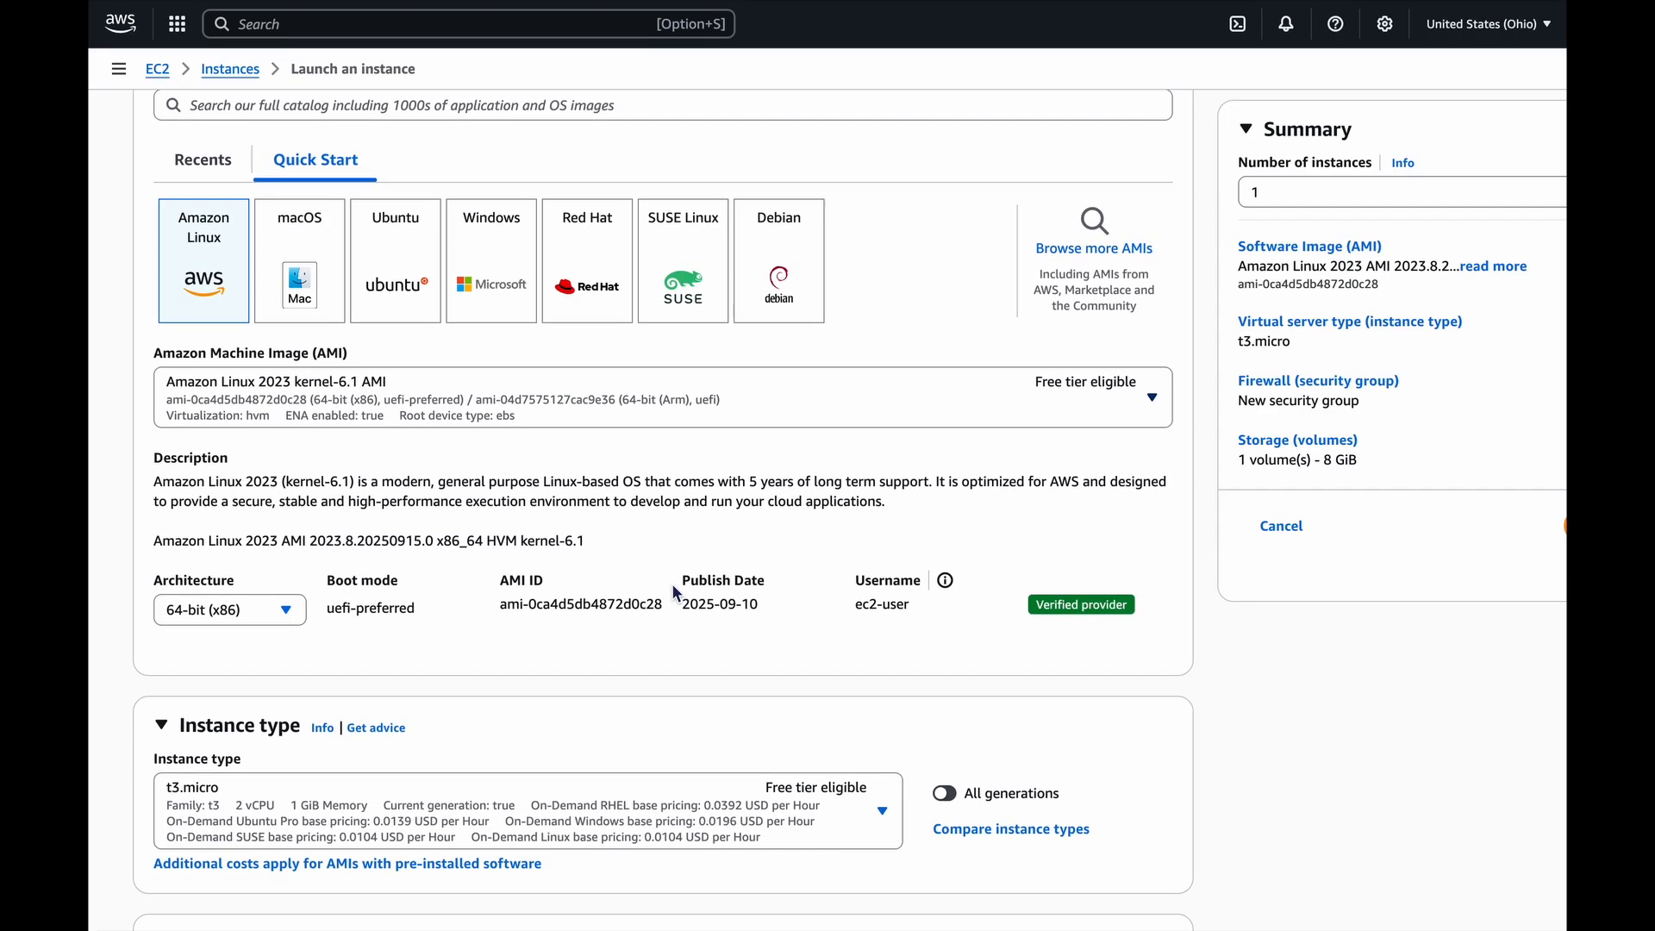
scroll(677, 593, "down", 5)
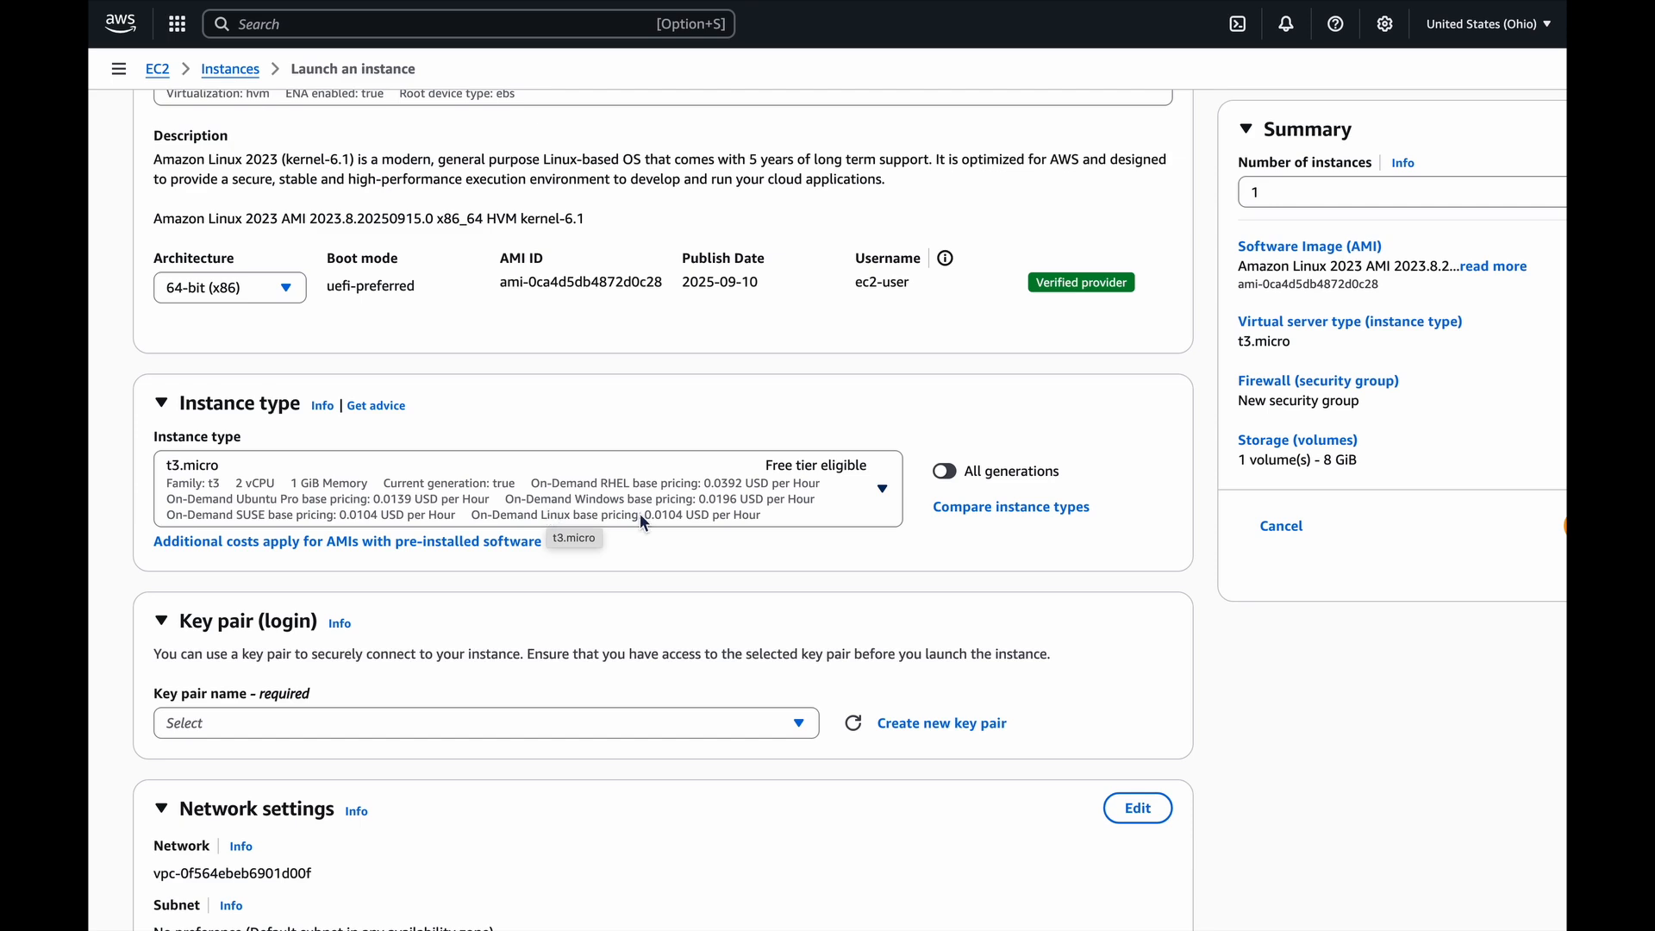
scroll(639, 514, "down", 2)
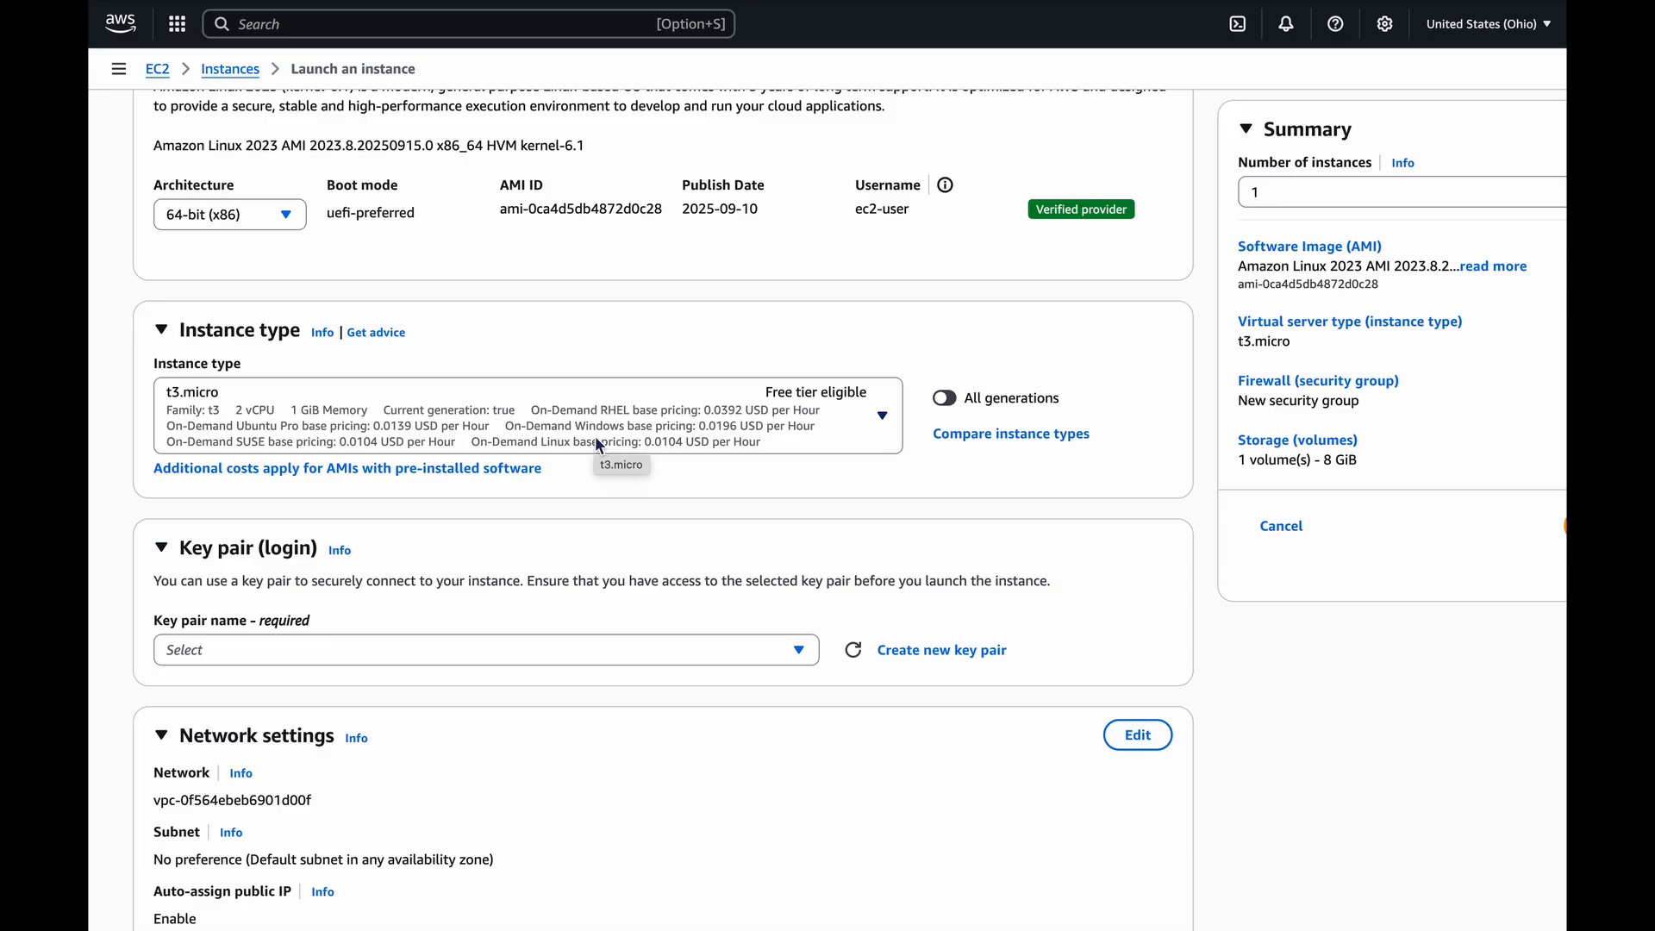
left_click(647, 442)
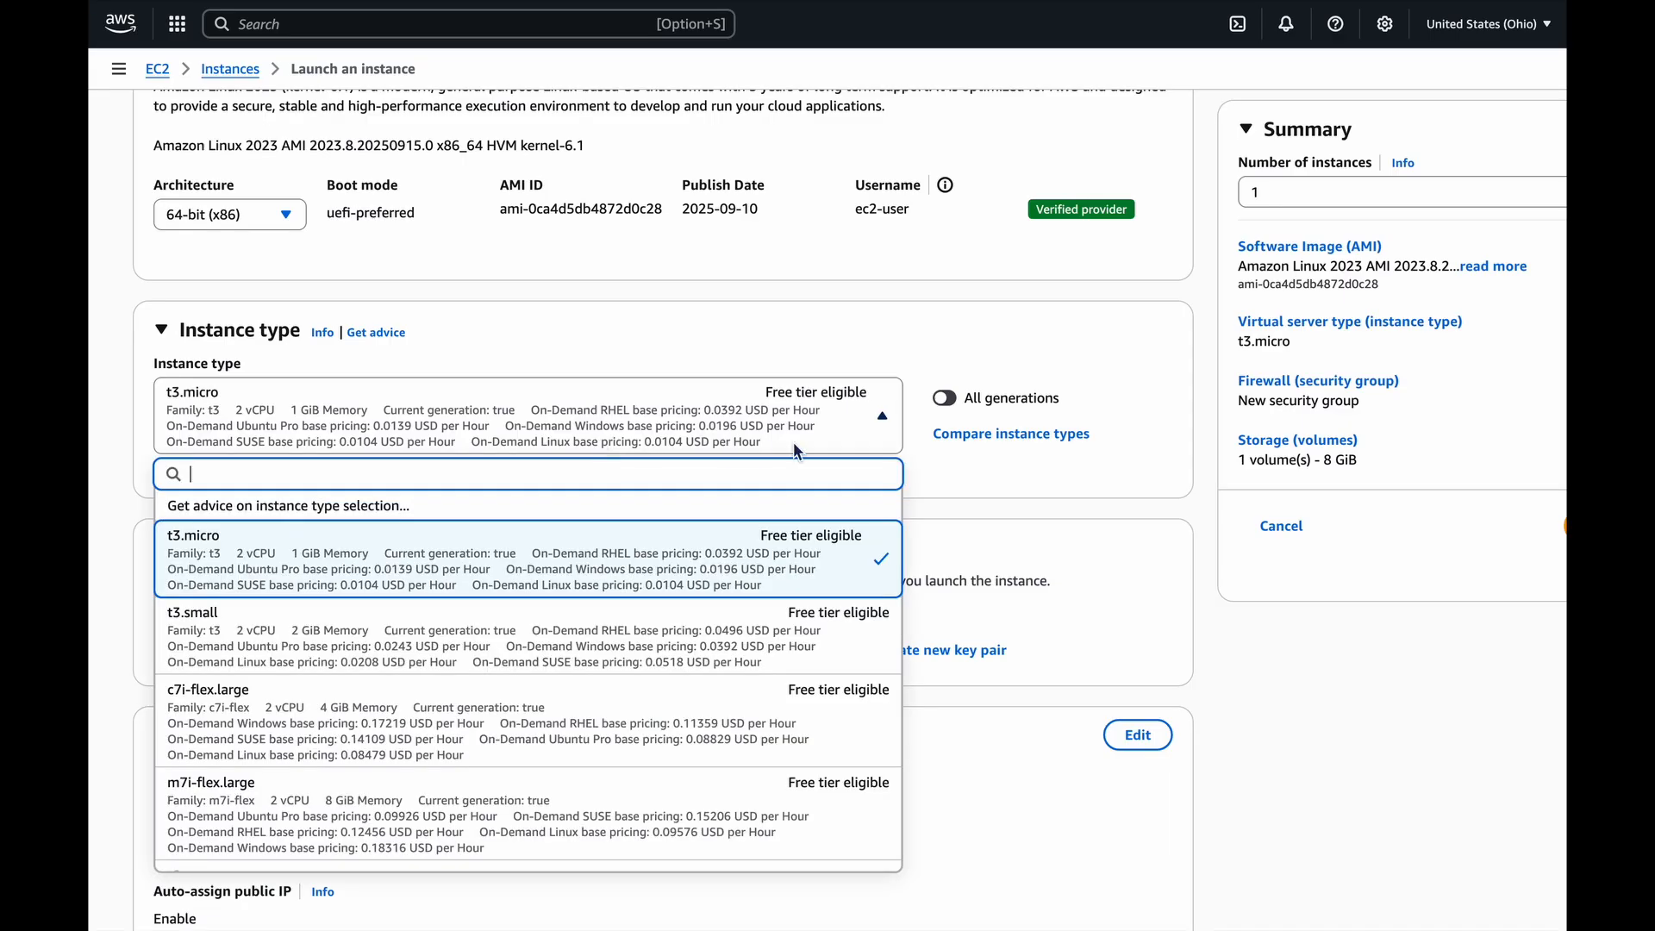
left_click(1057, 509)
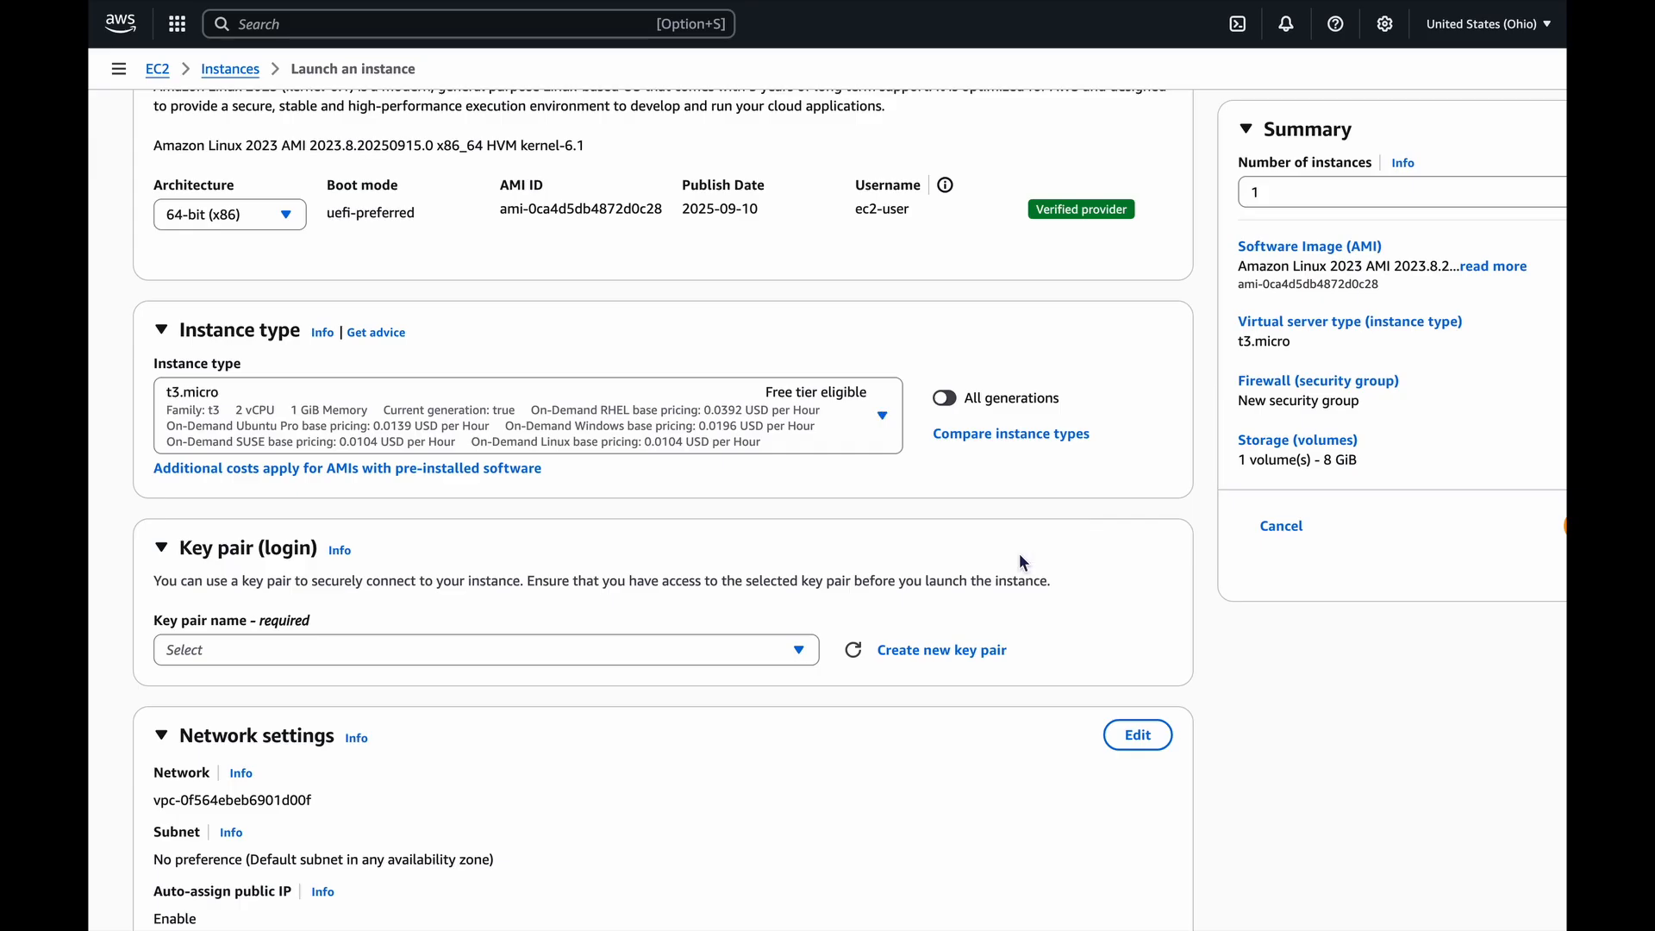
Set the instance's key pair option to Proceed without a key pair (Not recommended).
scroll(617, 658, "down", 2)
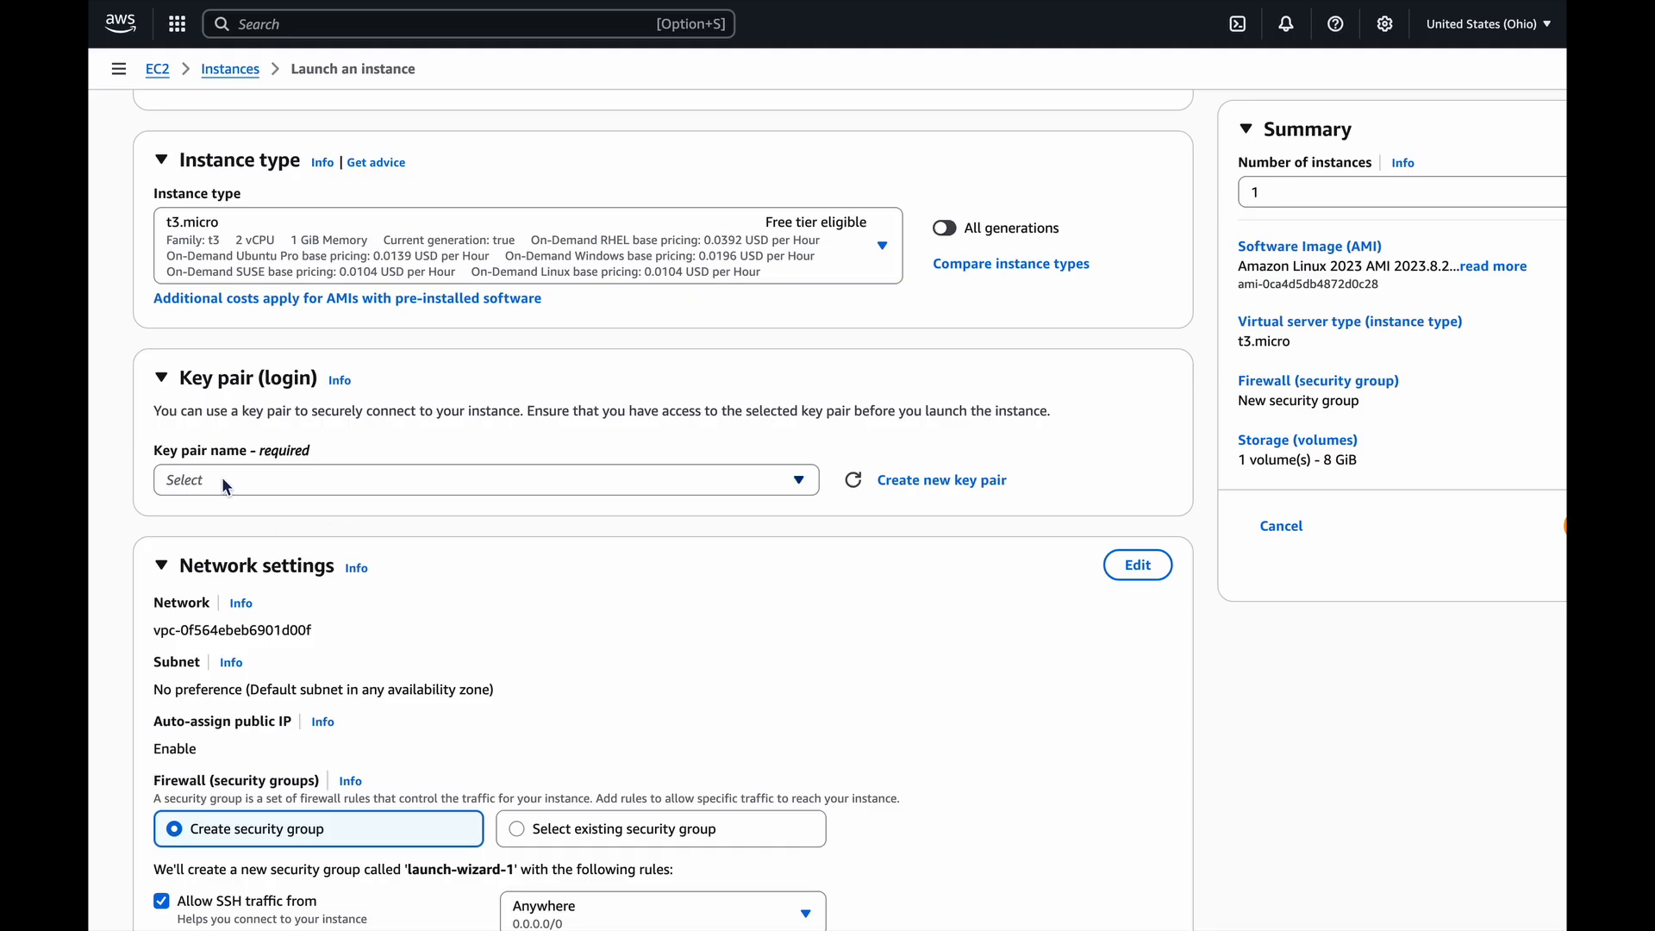
scroll(223, 482, "down", 2)
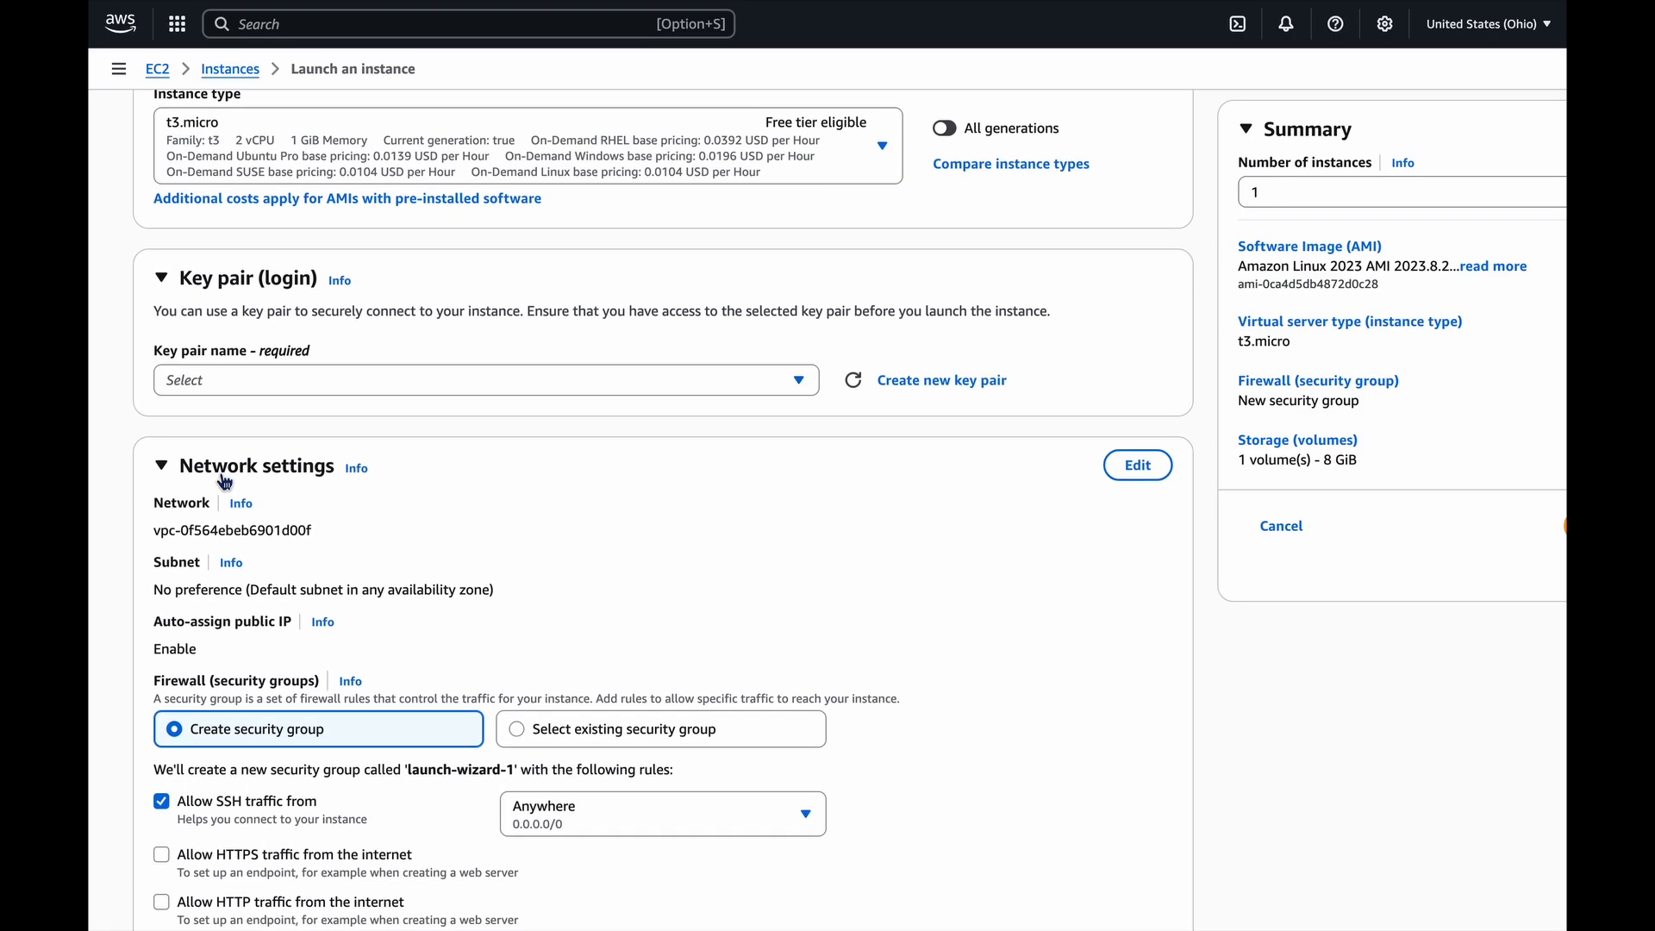
left_click(329, 385)
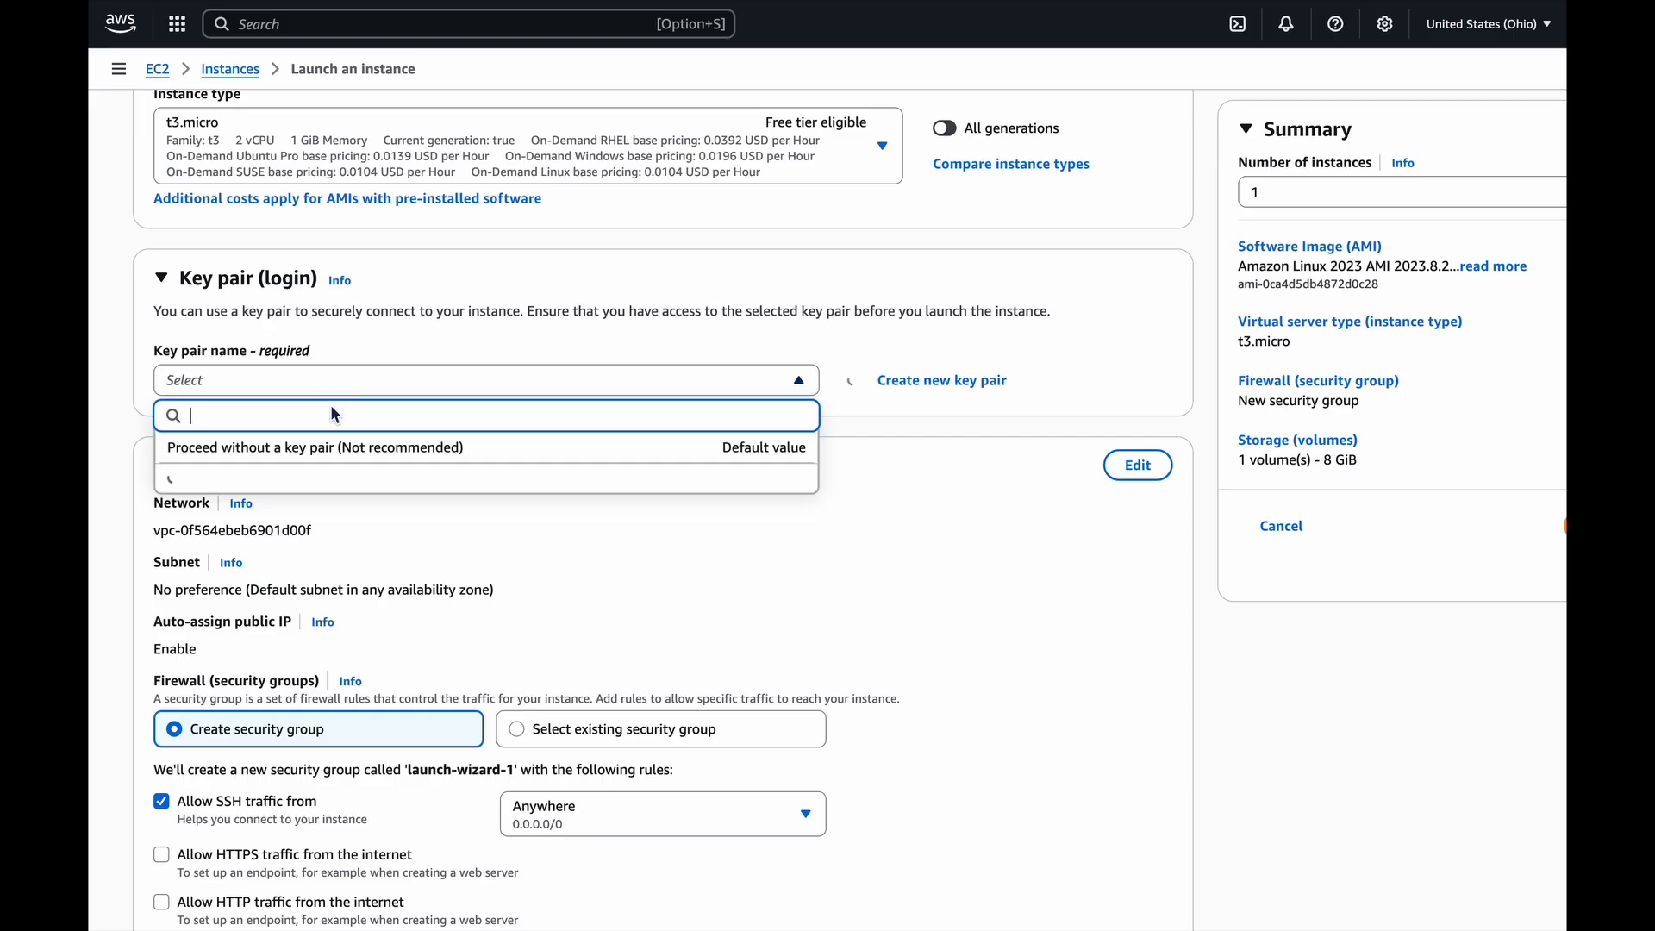
left_click(319, 458)
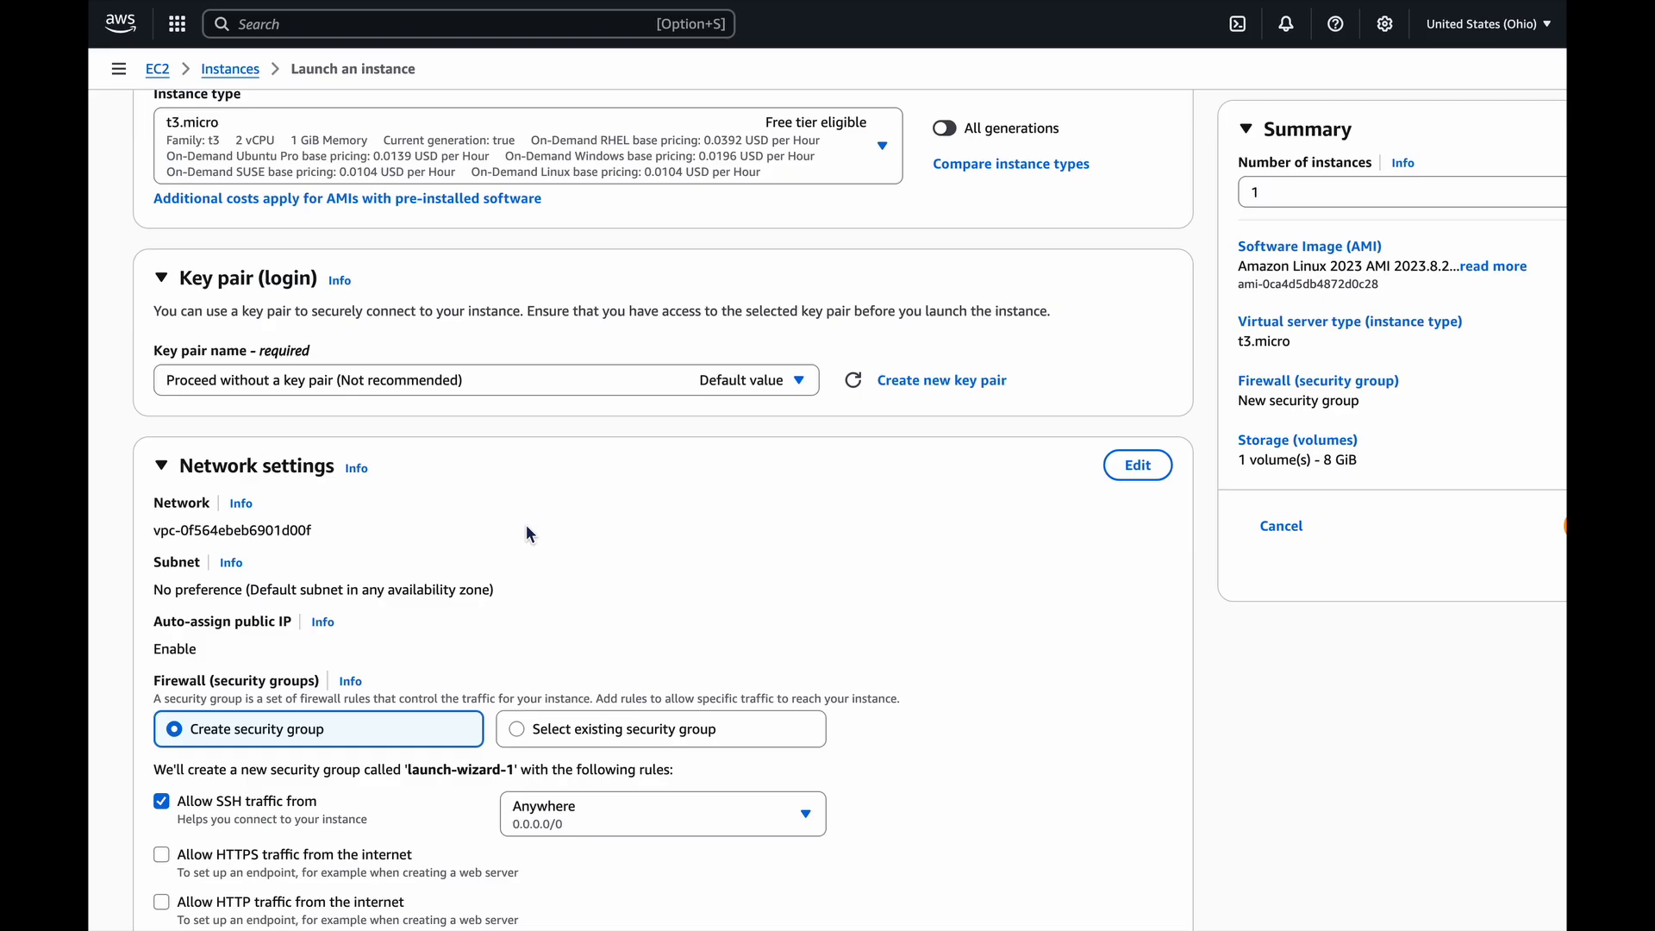
Allow HTTP traffic from the internet in the new security group's firewall rules.
scroll(531, 535, "down", 2)
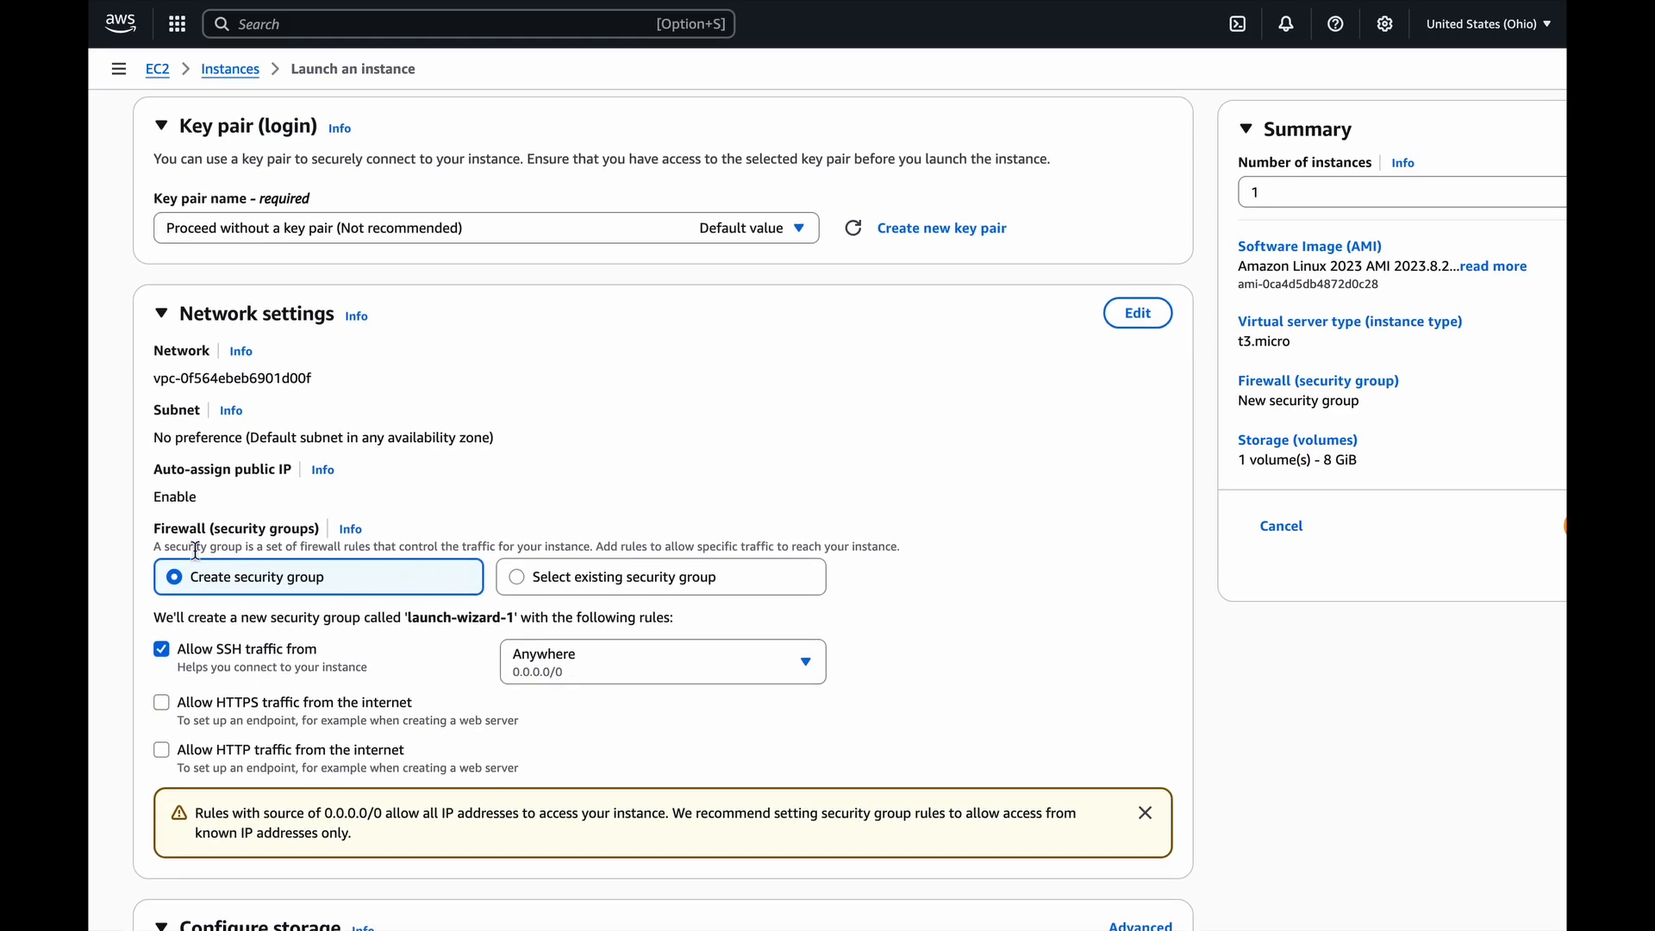
scroll(459, 530, "down", 1)
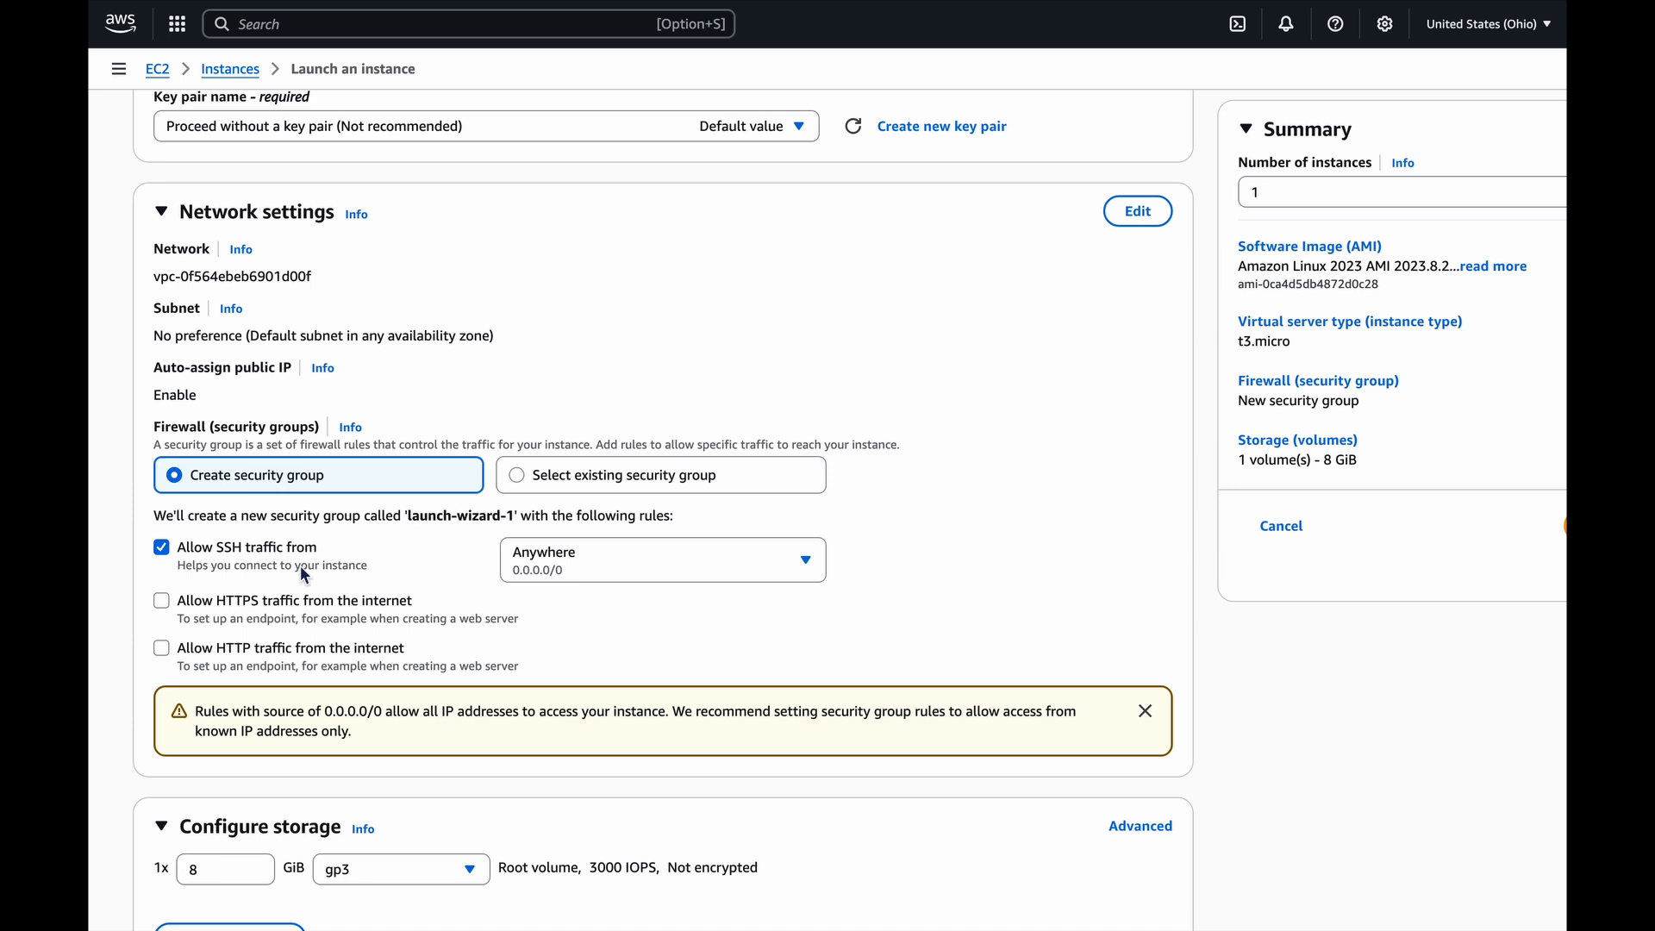
scroll(301, 569, "down", 1)
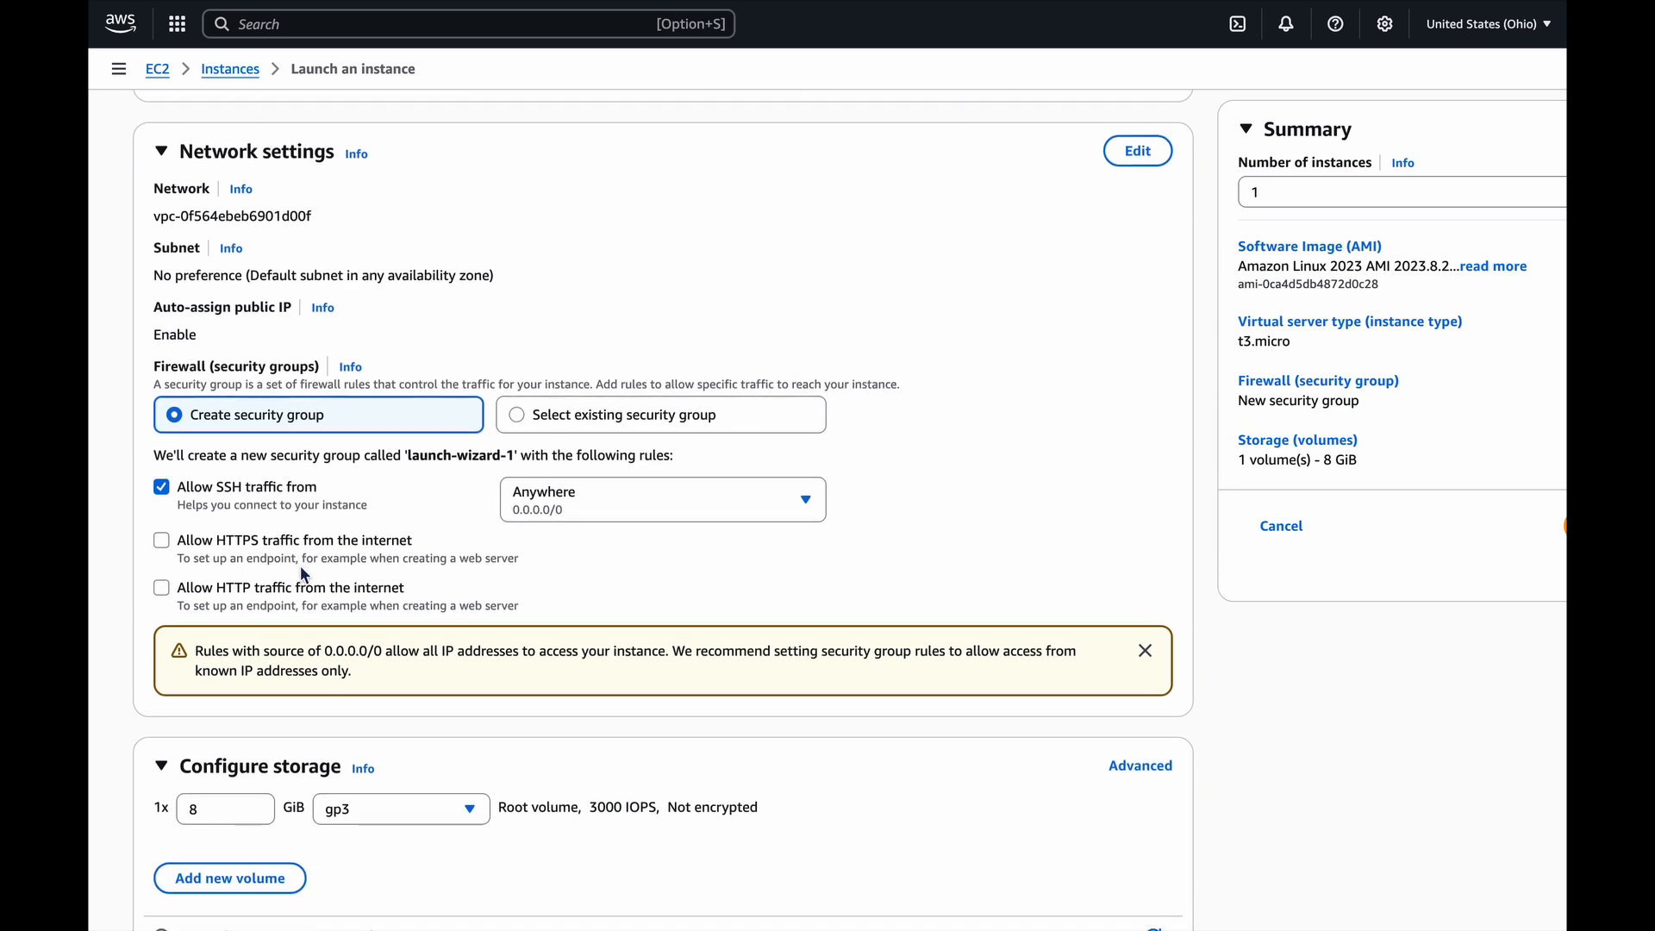
scroll(304, 574, "down", 1)
scroll(303, 574, "down", 1)
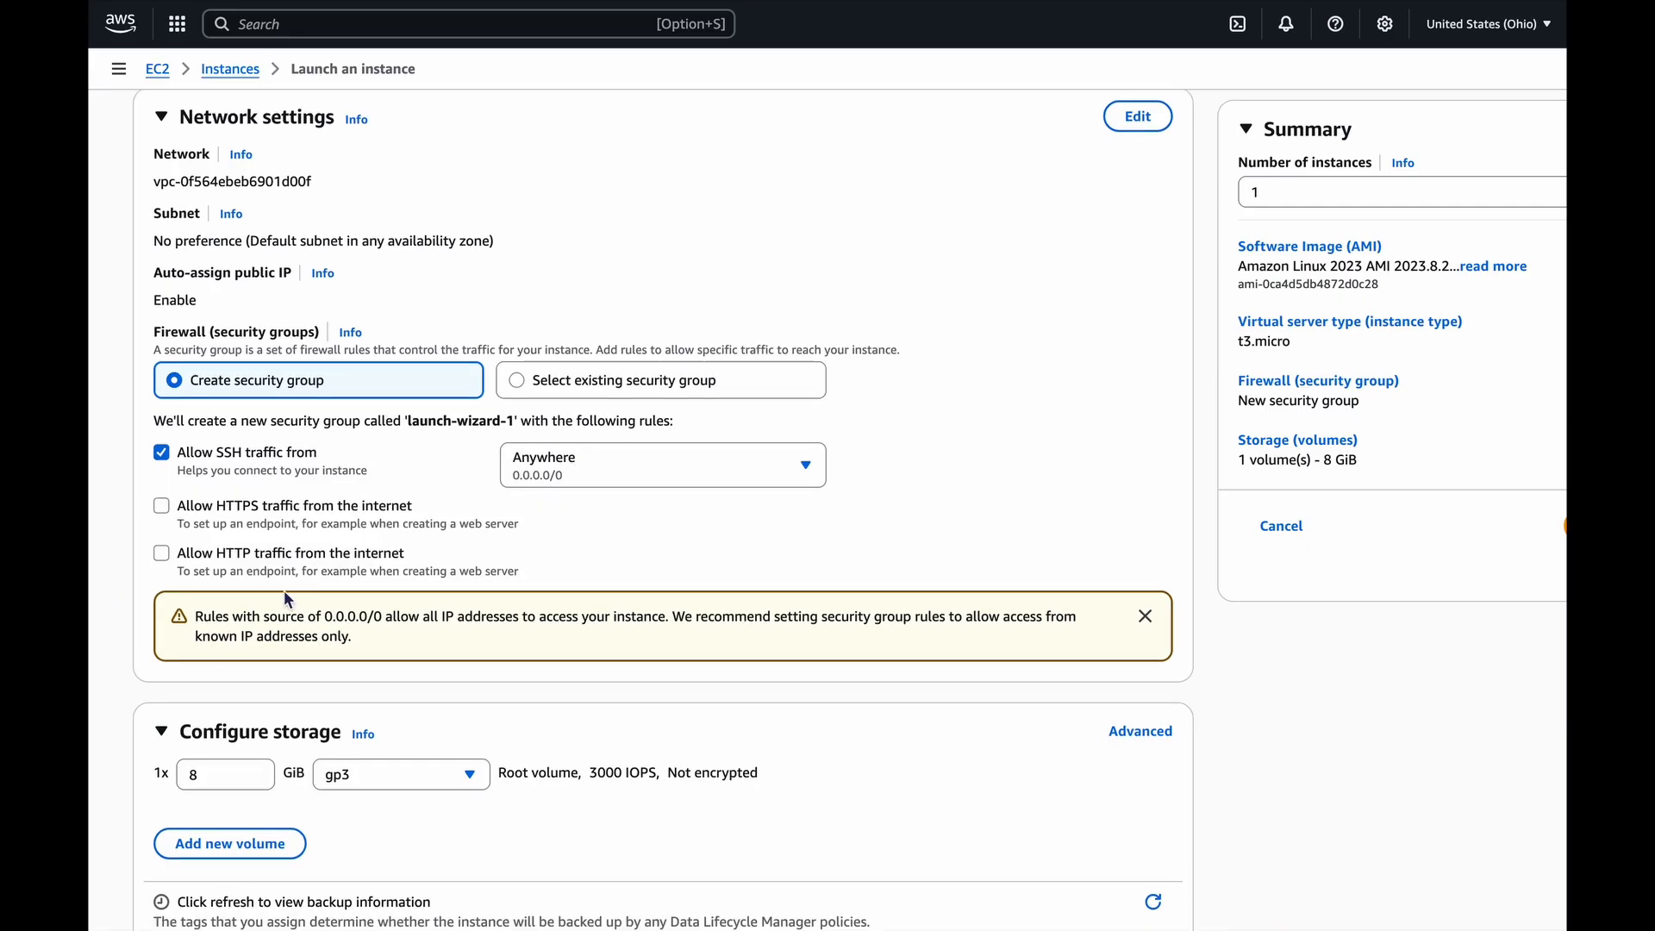
scroll(362, 587, "down", 1)
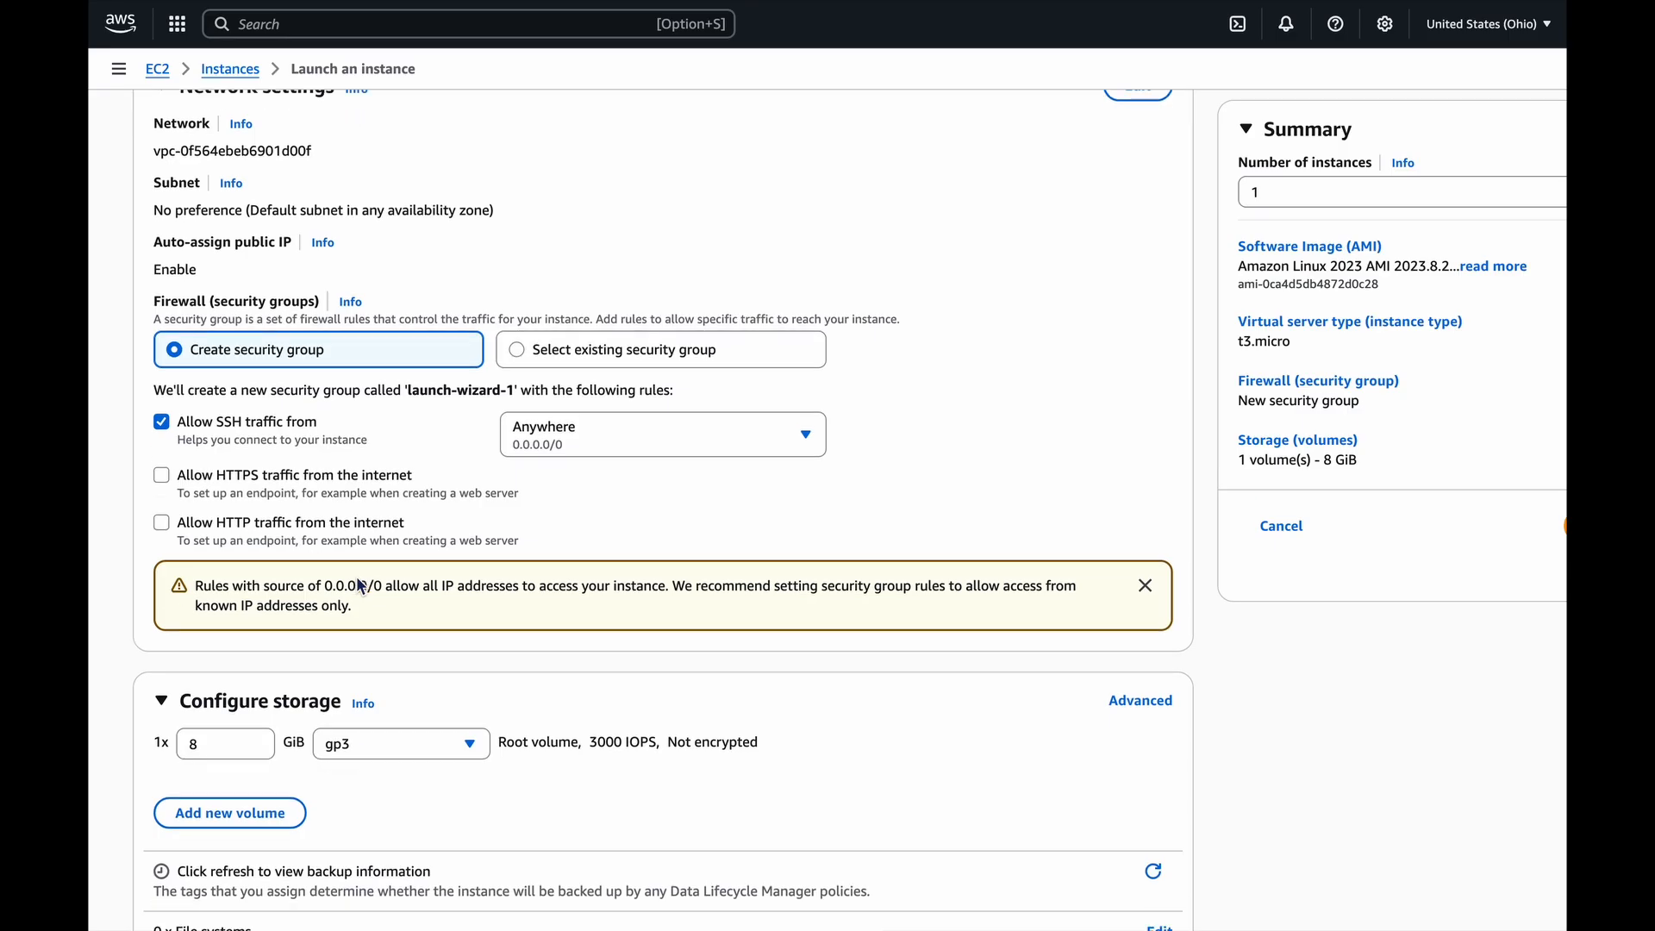
scroll(361, 587, "down", 2)
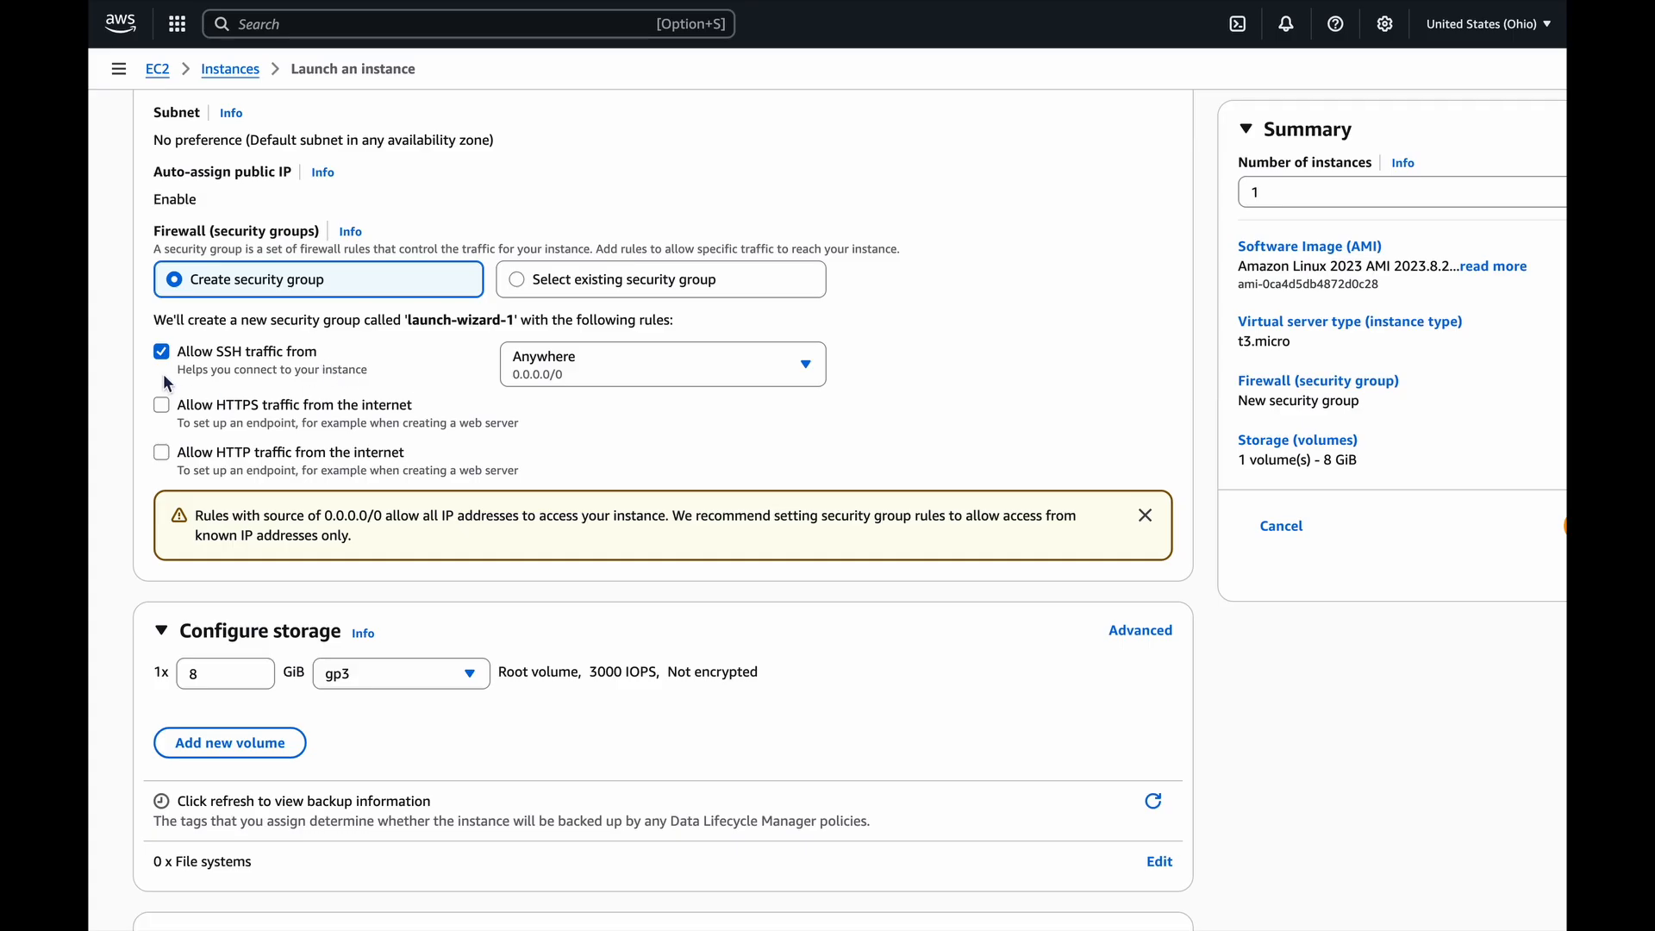
left_click(162, 455)
Launch the configured instance and return to the list of EC2 instances.
scroll(673, 505, "down", 1)
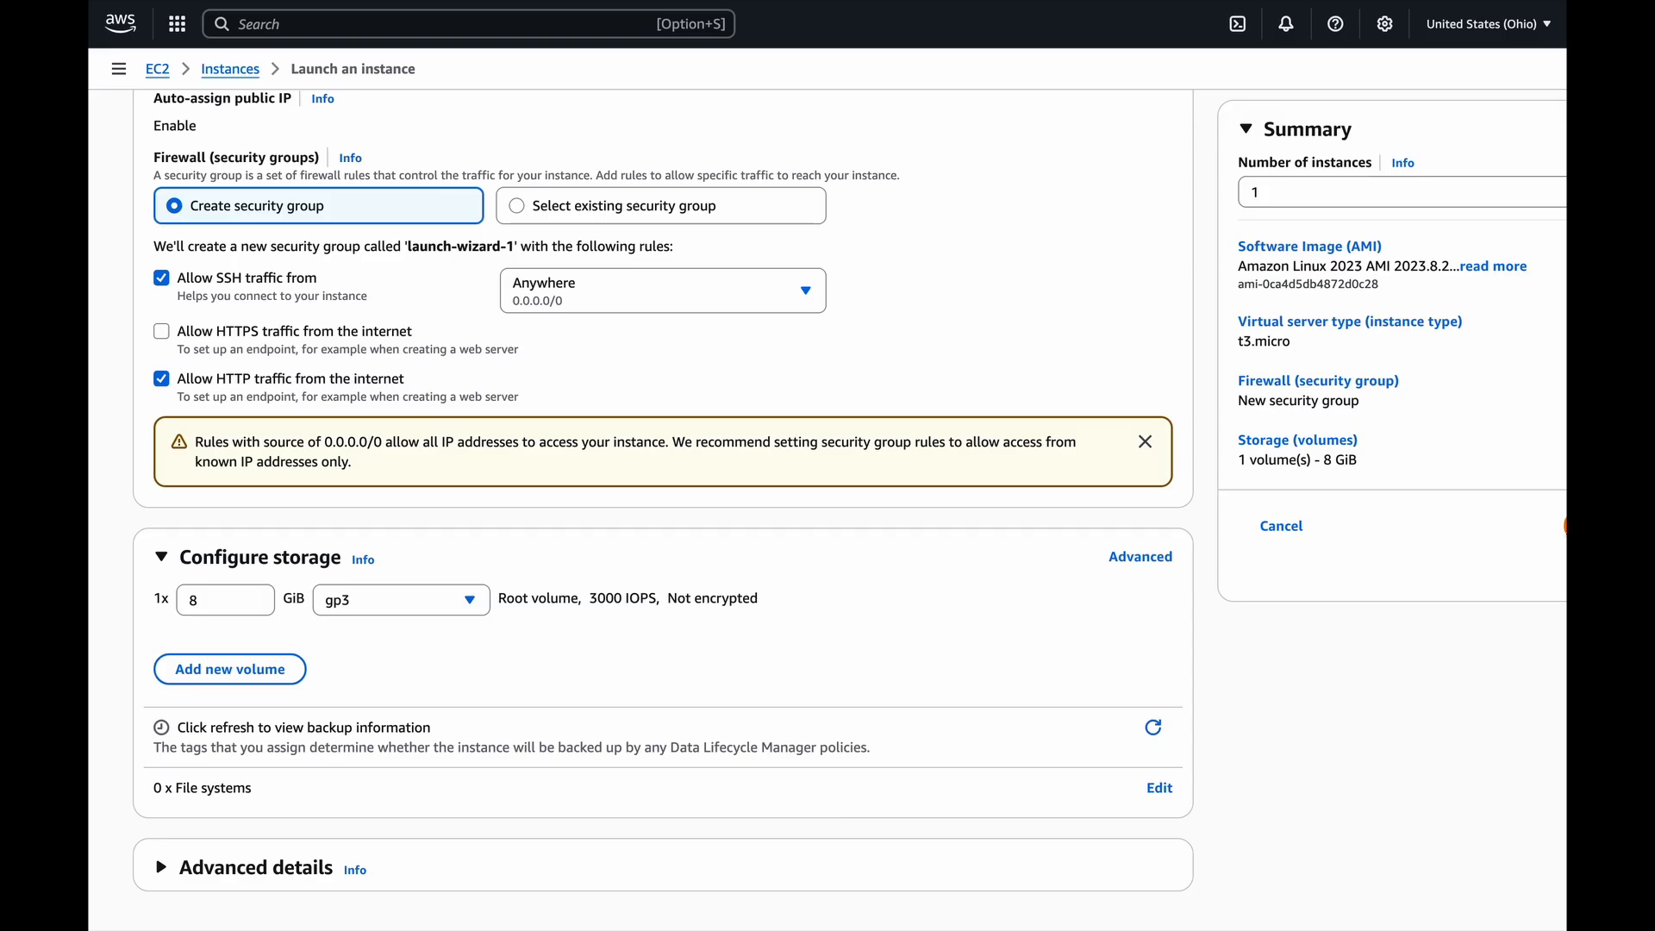
left_click(1567, 526)
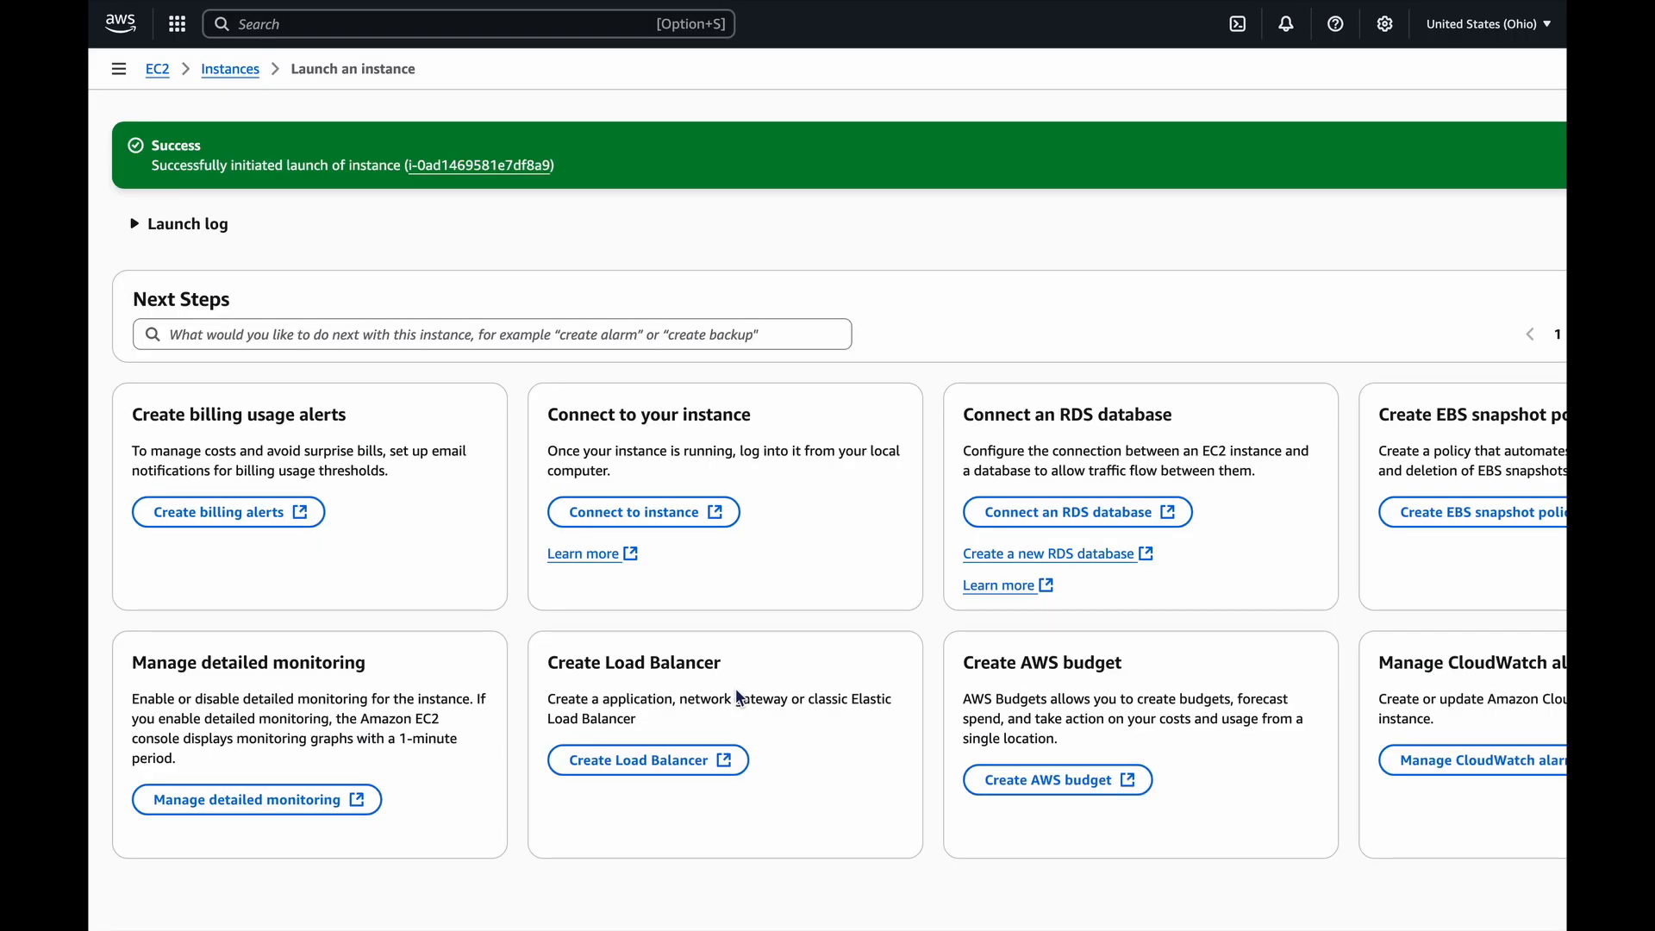
left_click(232, 72)
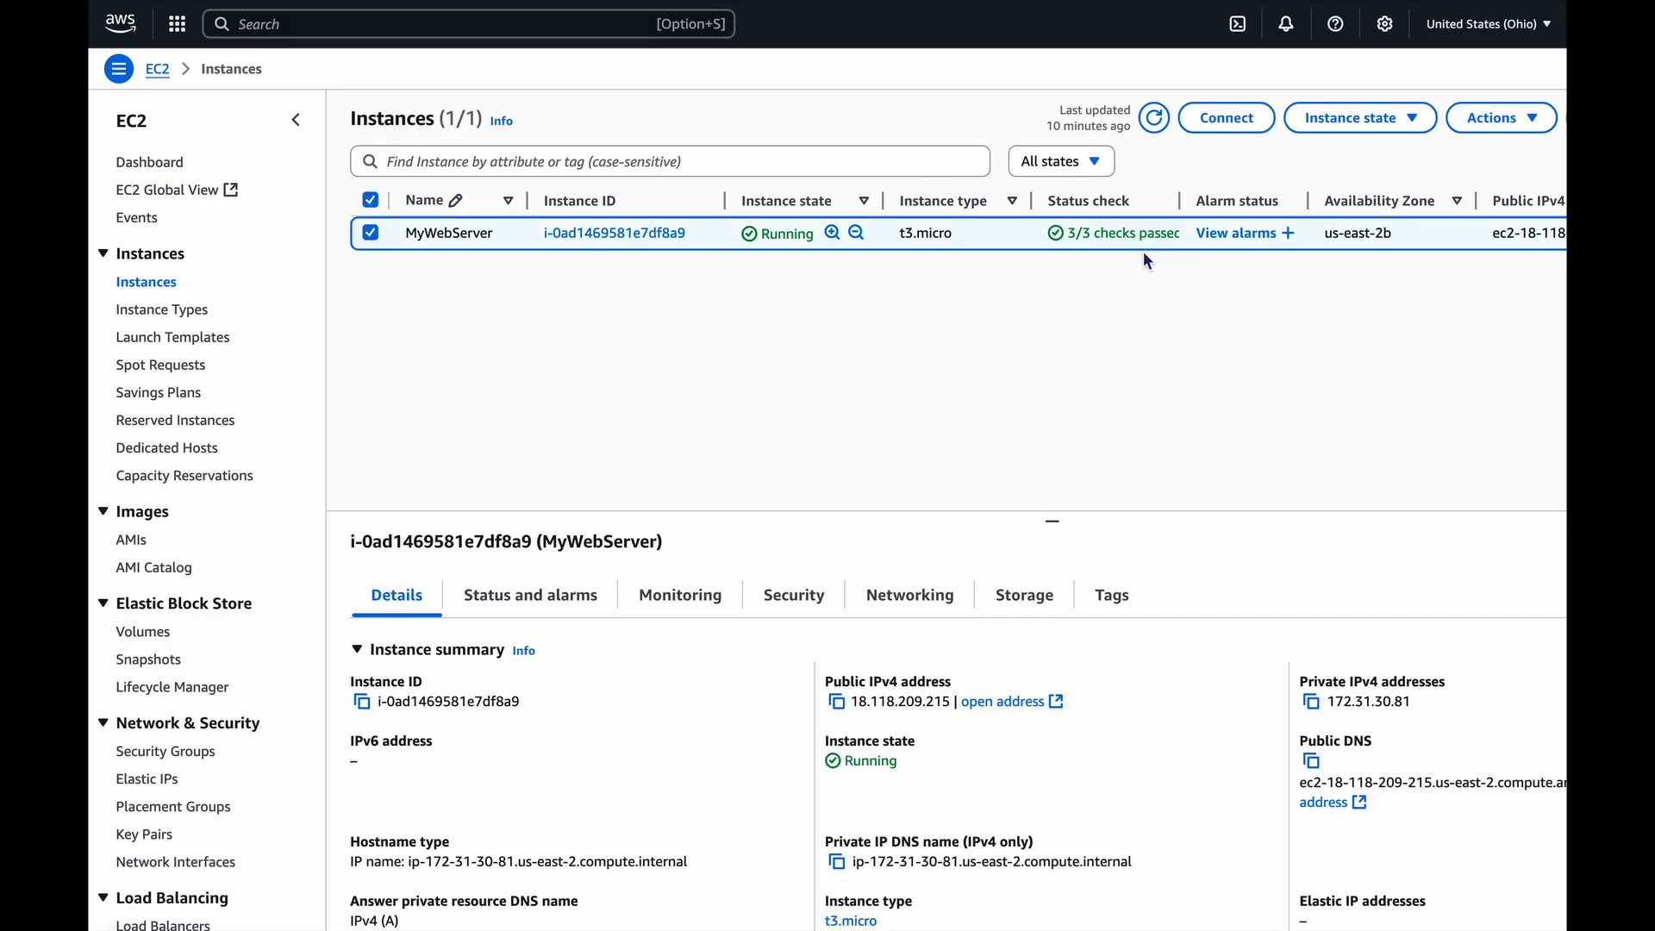
Connect to the running MyWebServer instance in a browser terminal session.
scroll(1132, 250, "right", 5)
scroll(1133, 250, "left", 5)
left_click(1225, 118)
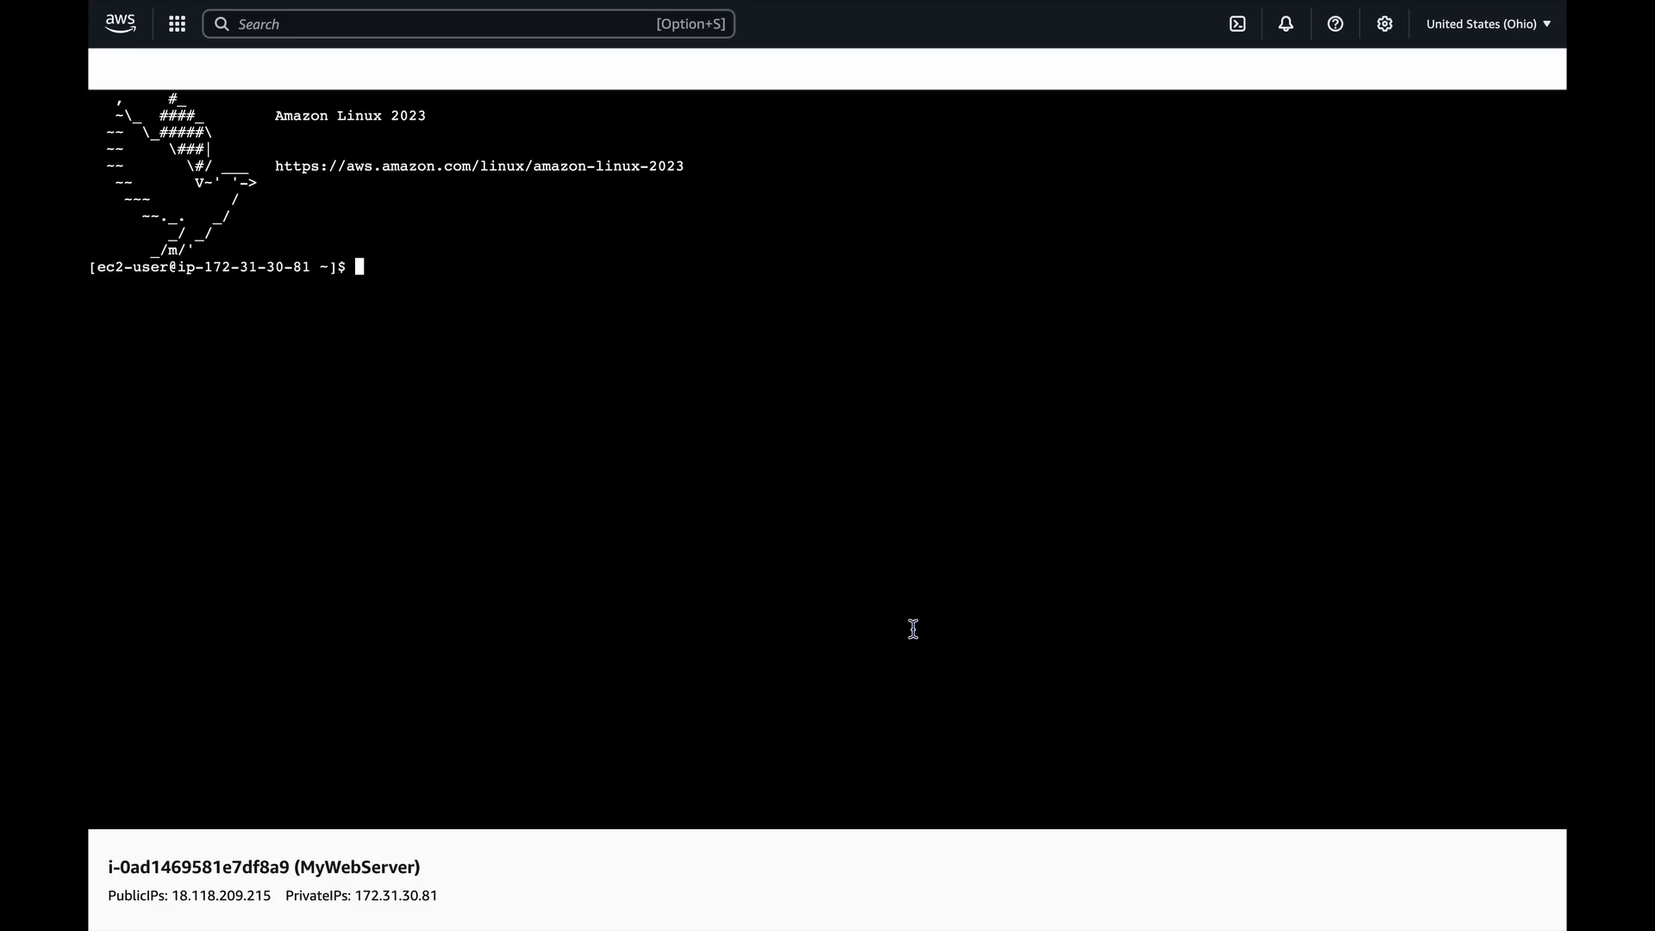
Update the server's packages with the command sudo yum update -y.
type("sudo yum update -")
type("y")
key("Return")
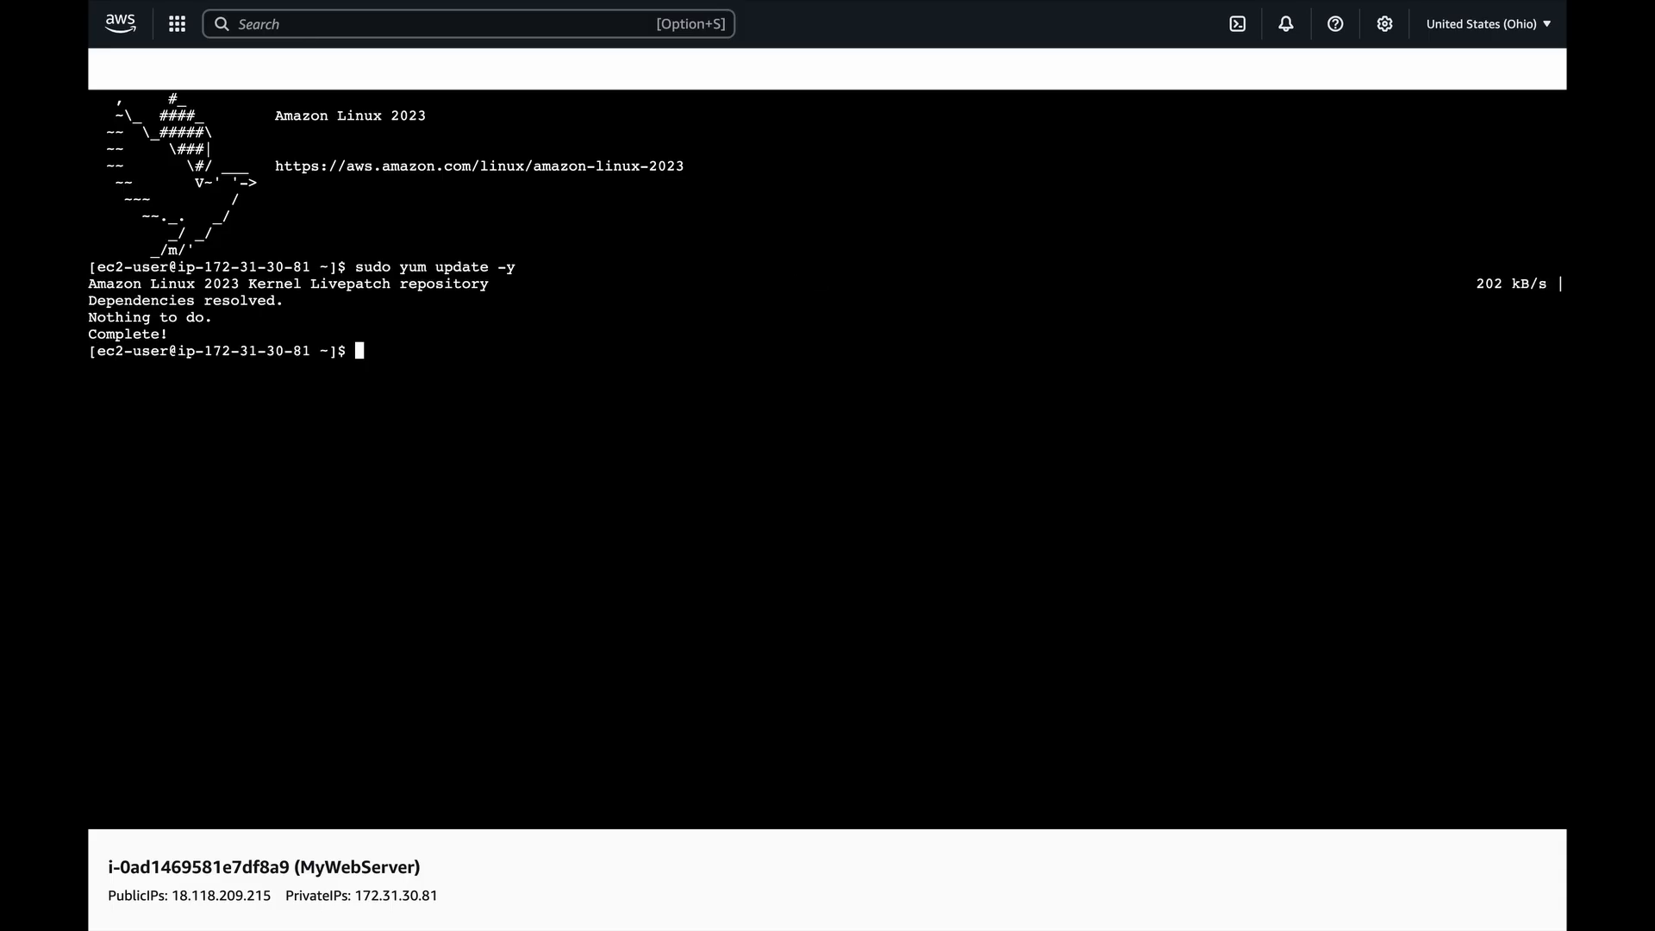
Install the Apache web server with the command sudo yum install -y httpd.
type("sudo yum install -y httpd")
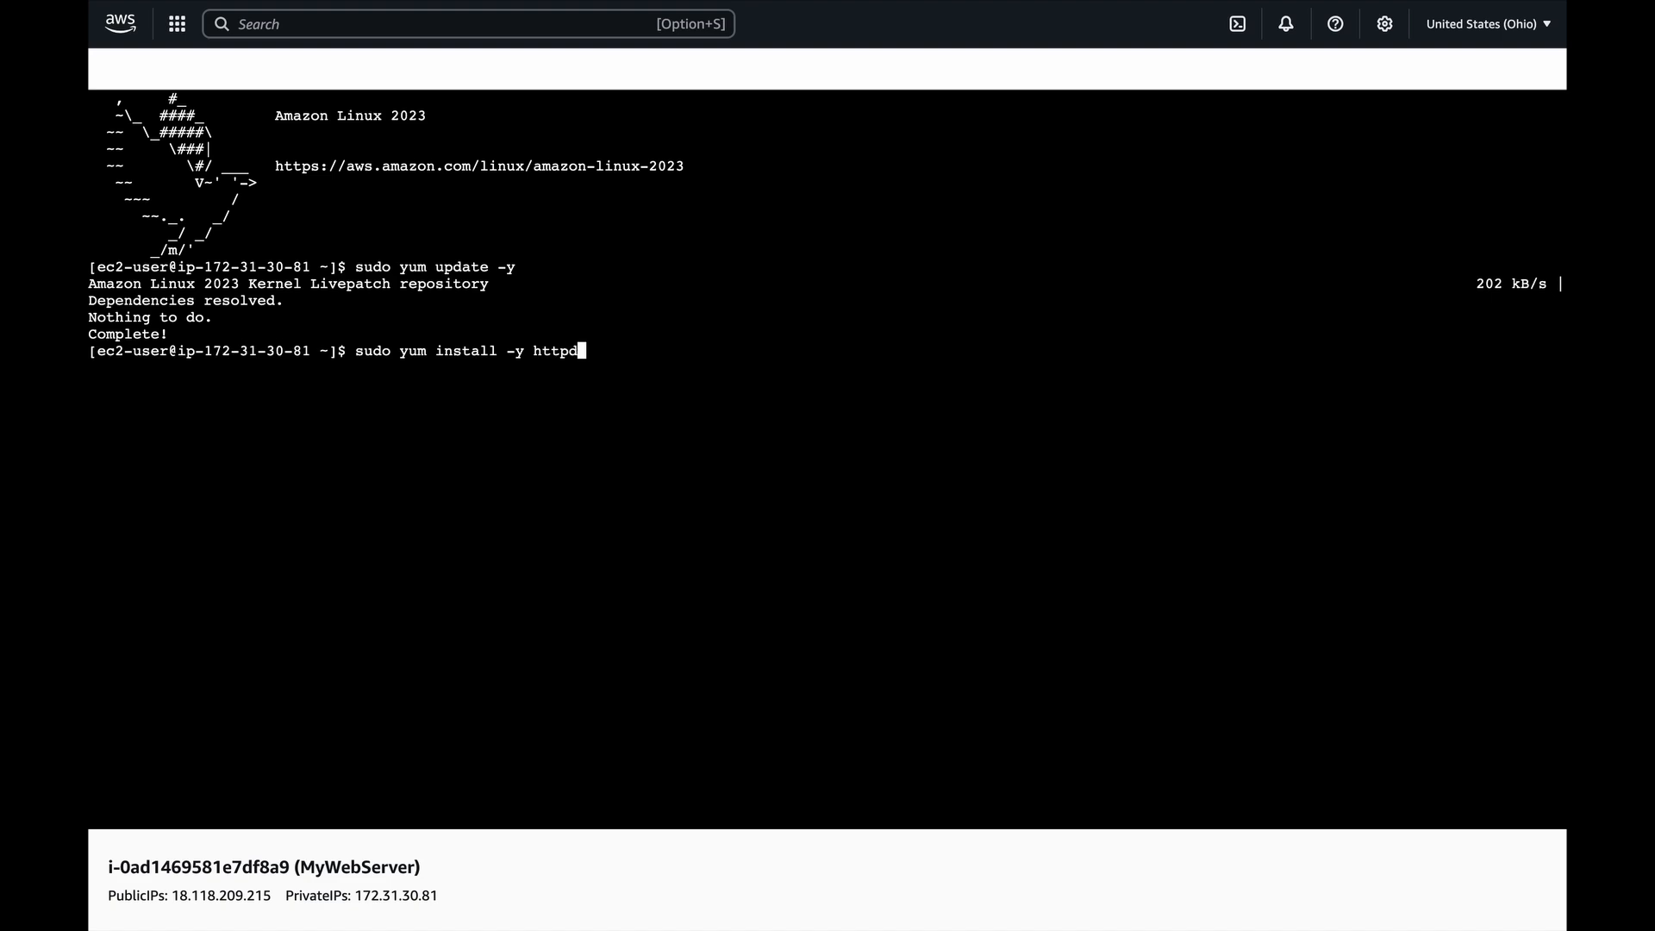
key("Return")
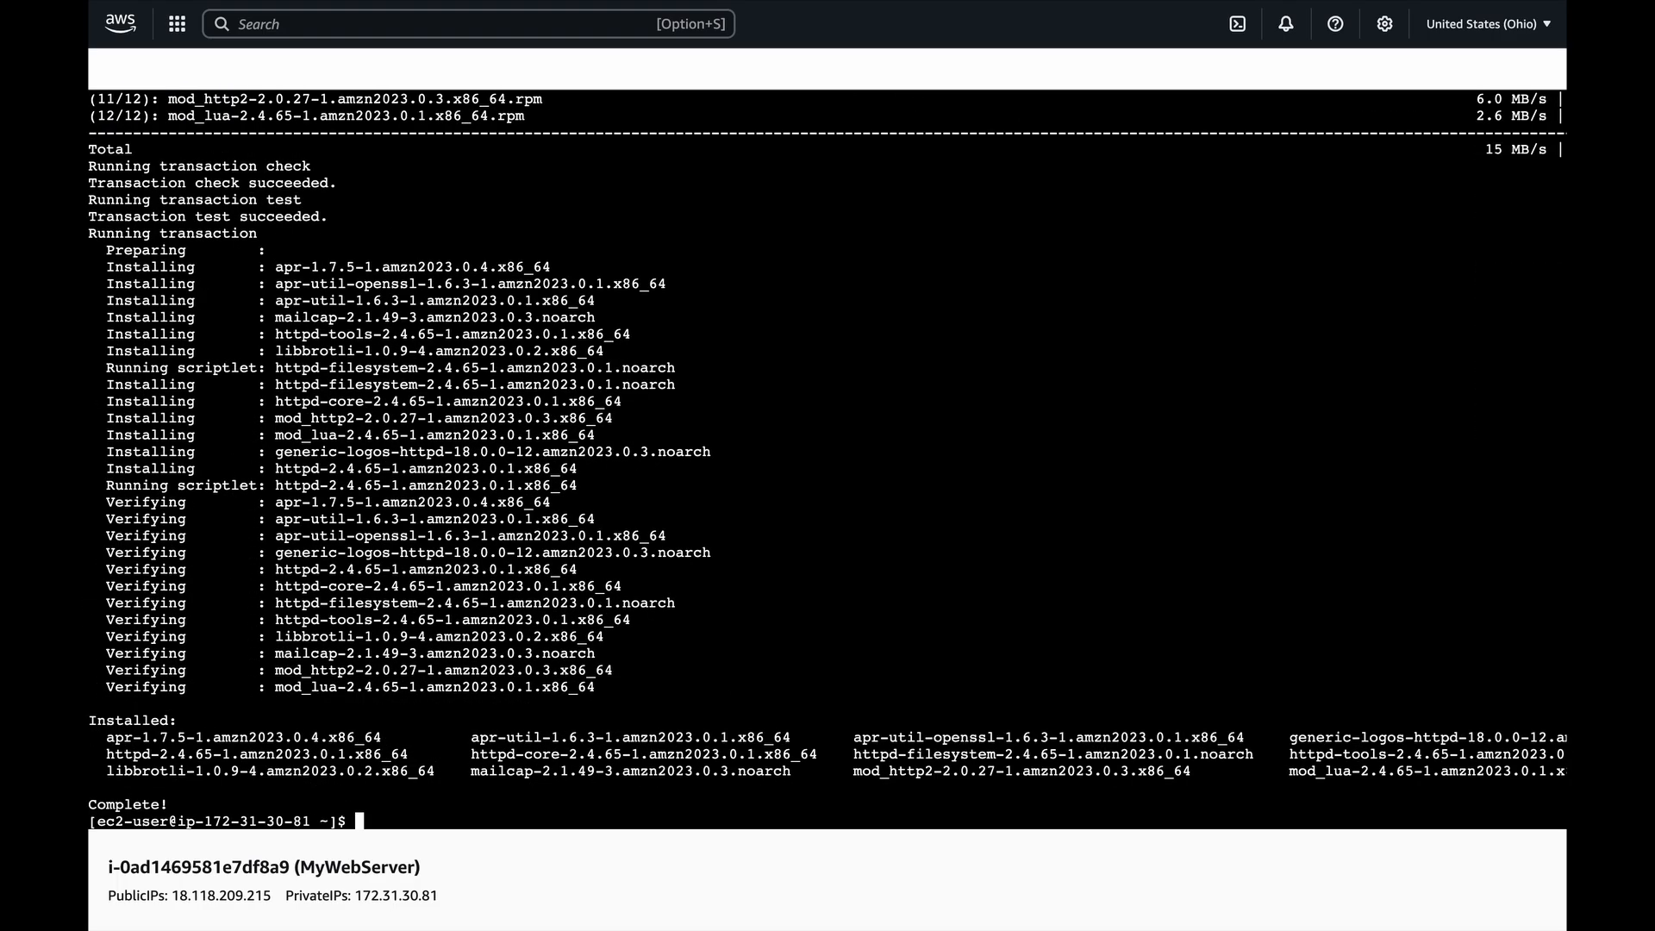
Start the Apache service with the command sudo systemctl start httpd.
type("sudo systemctl start ")
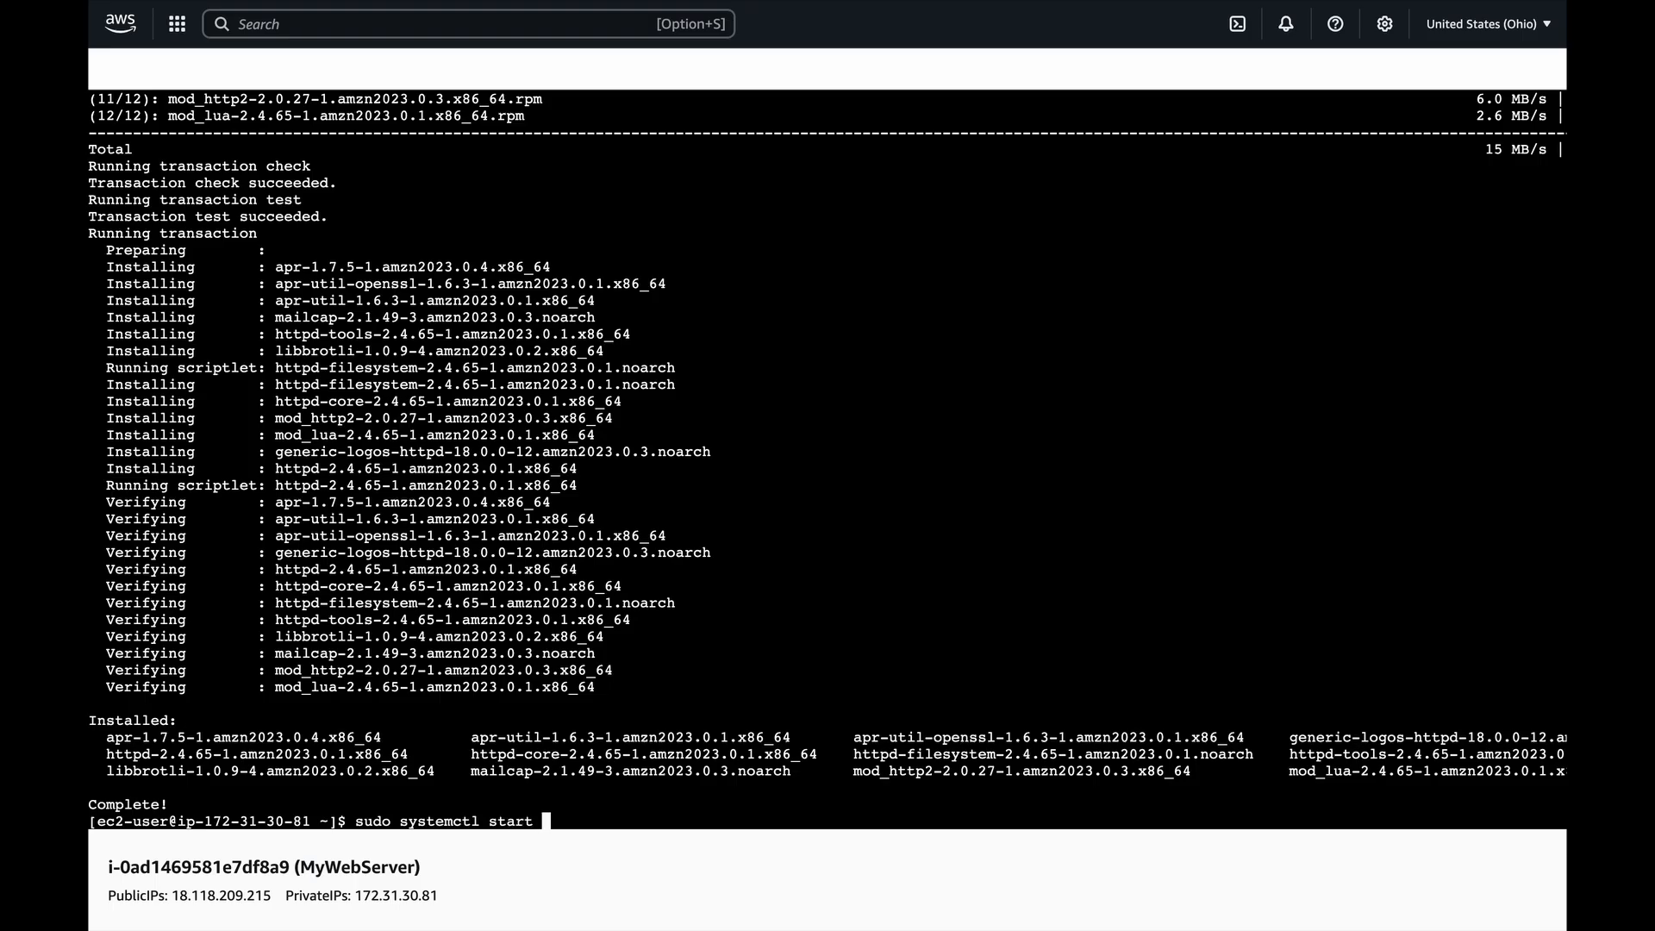
type("httpd")
key("Return")
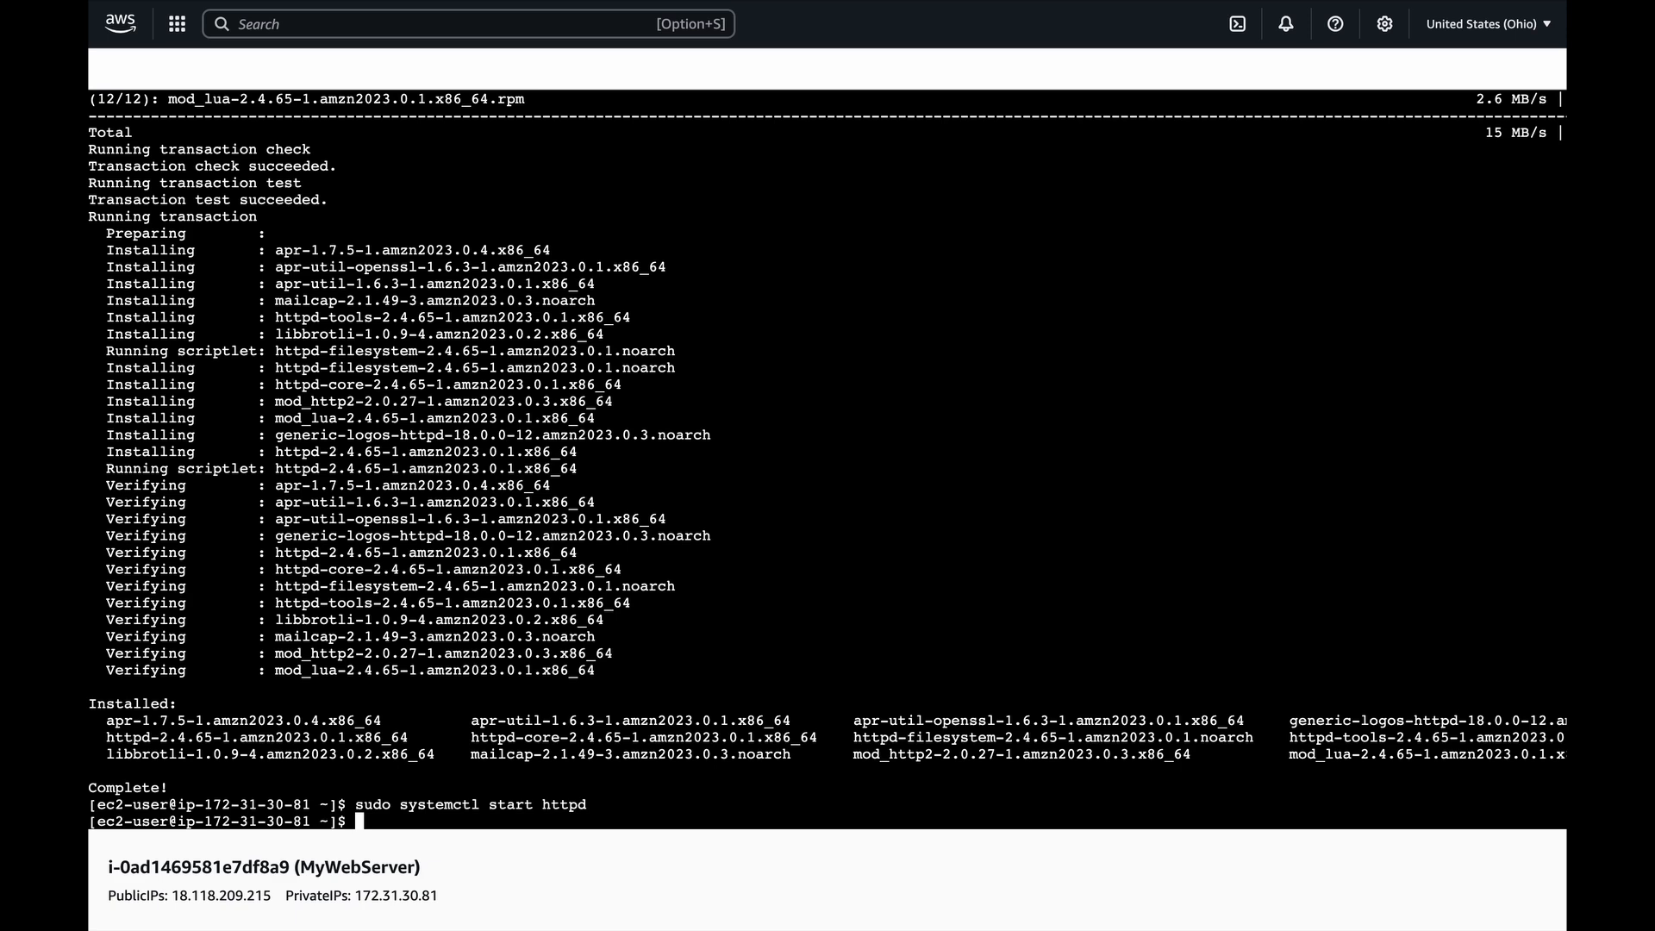
Enable the Apache service to start at boot with the command sudo systemctl enable httpd.
key("Up")
key("Left")
key("Left")
key("Left")
key("Left")
key("Left")
key("Left")
key("Left")
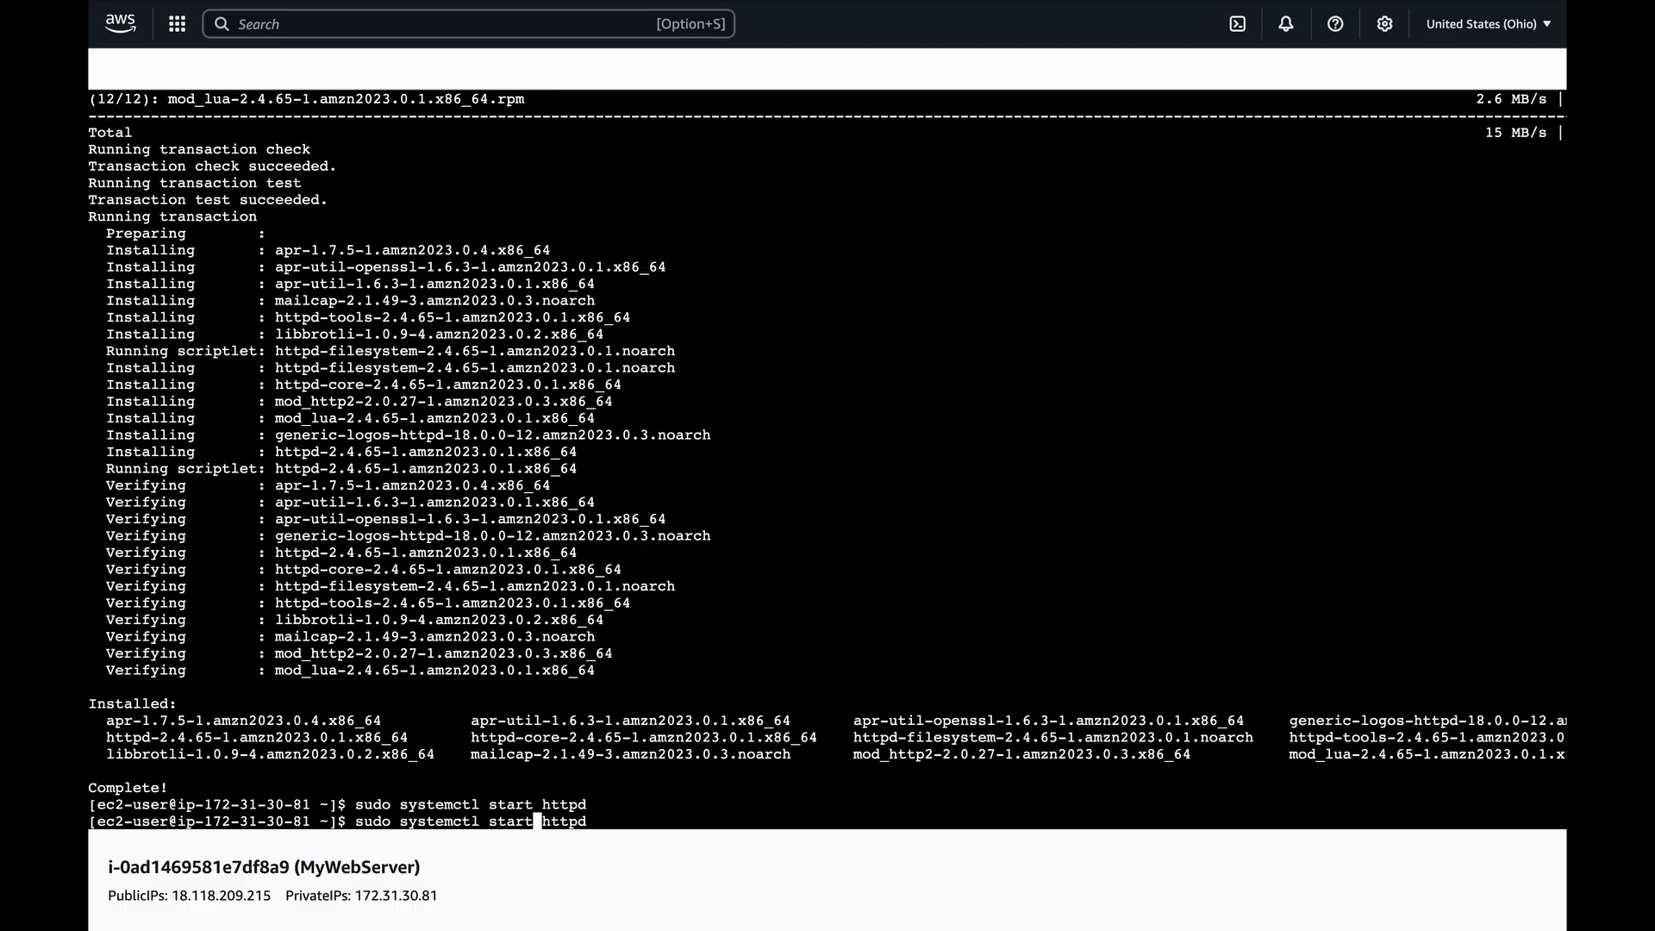
key("Right")
key("BackSpace")
key("BackSpace")
key("BackSpace")
key("BackSpace")
key("BackSpace")
key("BackSpace")
type("enable")
key("Right")
key("Right")
key("Right")
key("Right")
key("Right")
key("Right")
key("Return")
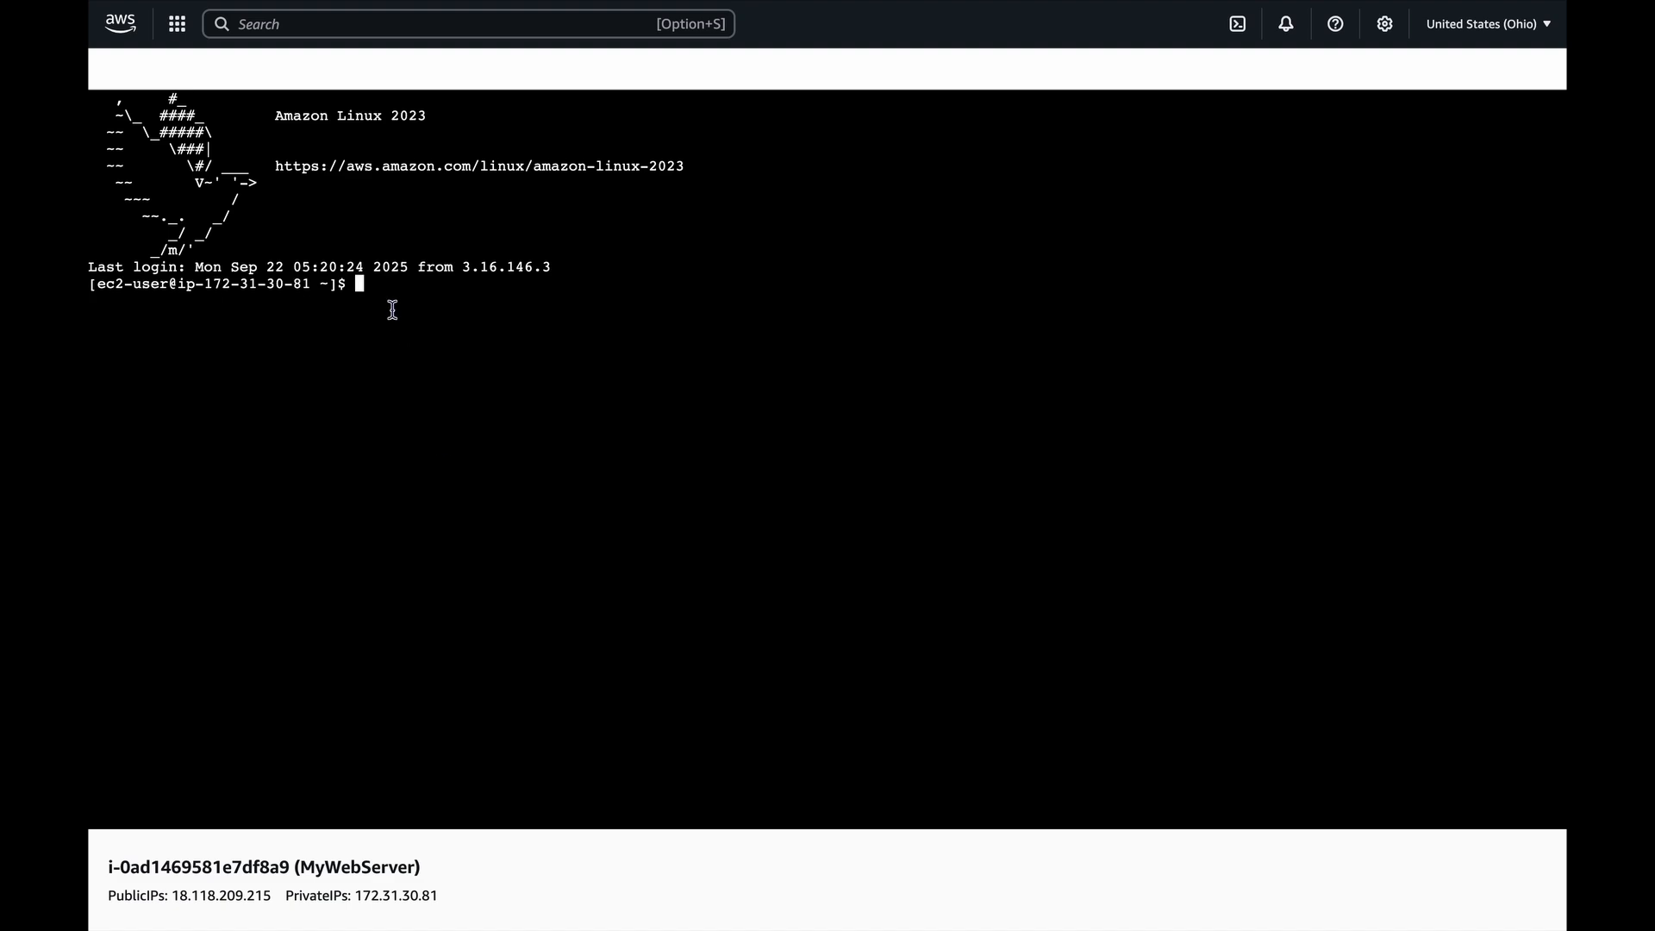
Open /var/www/html/index.html in nano with sudo, write the file out under the same name and exit the editor.
type("sudo nano /var/www/html/index.html")
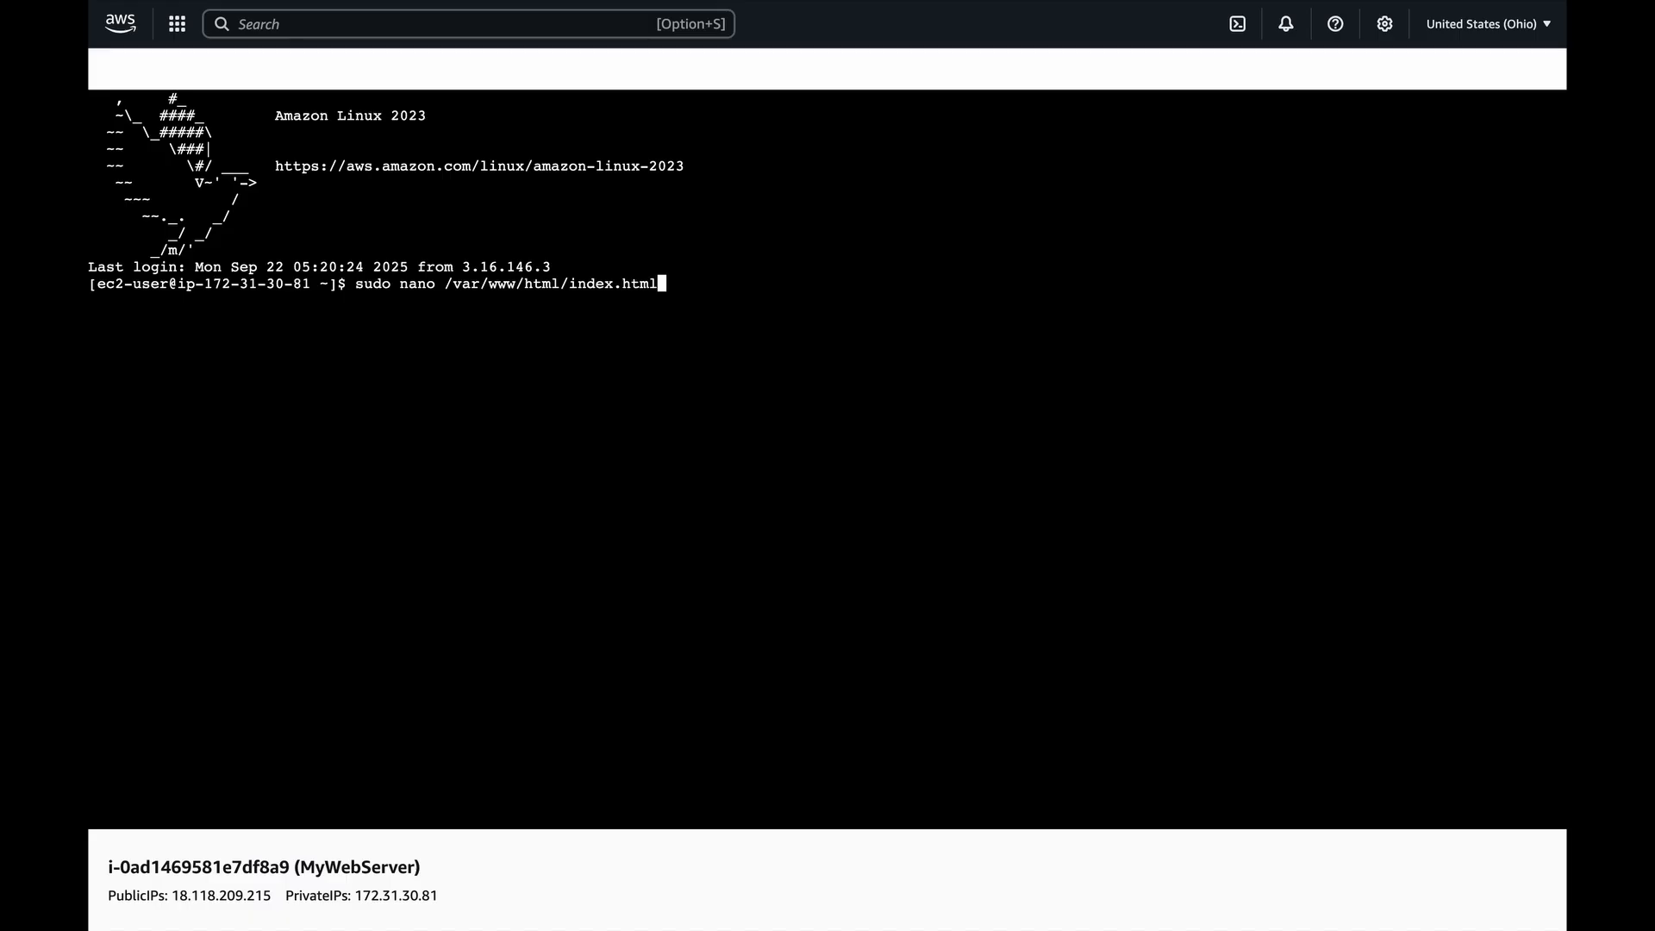
key("Return")
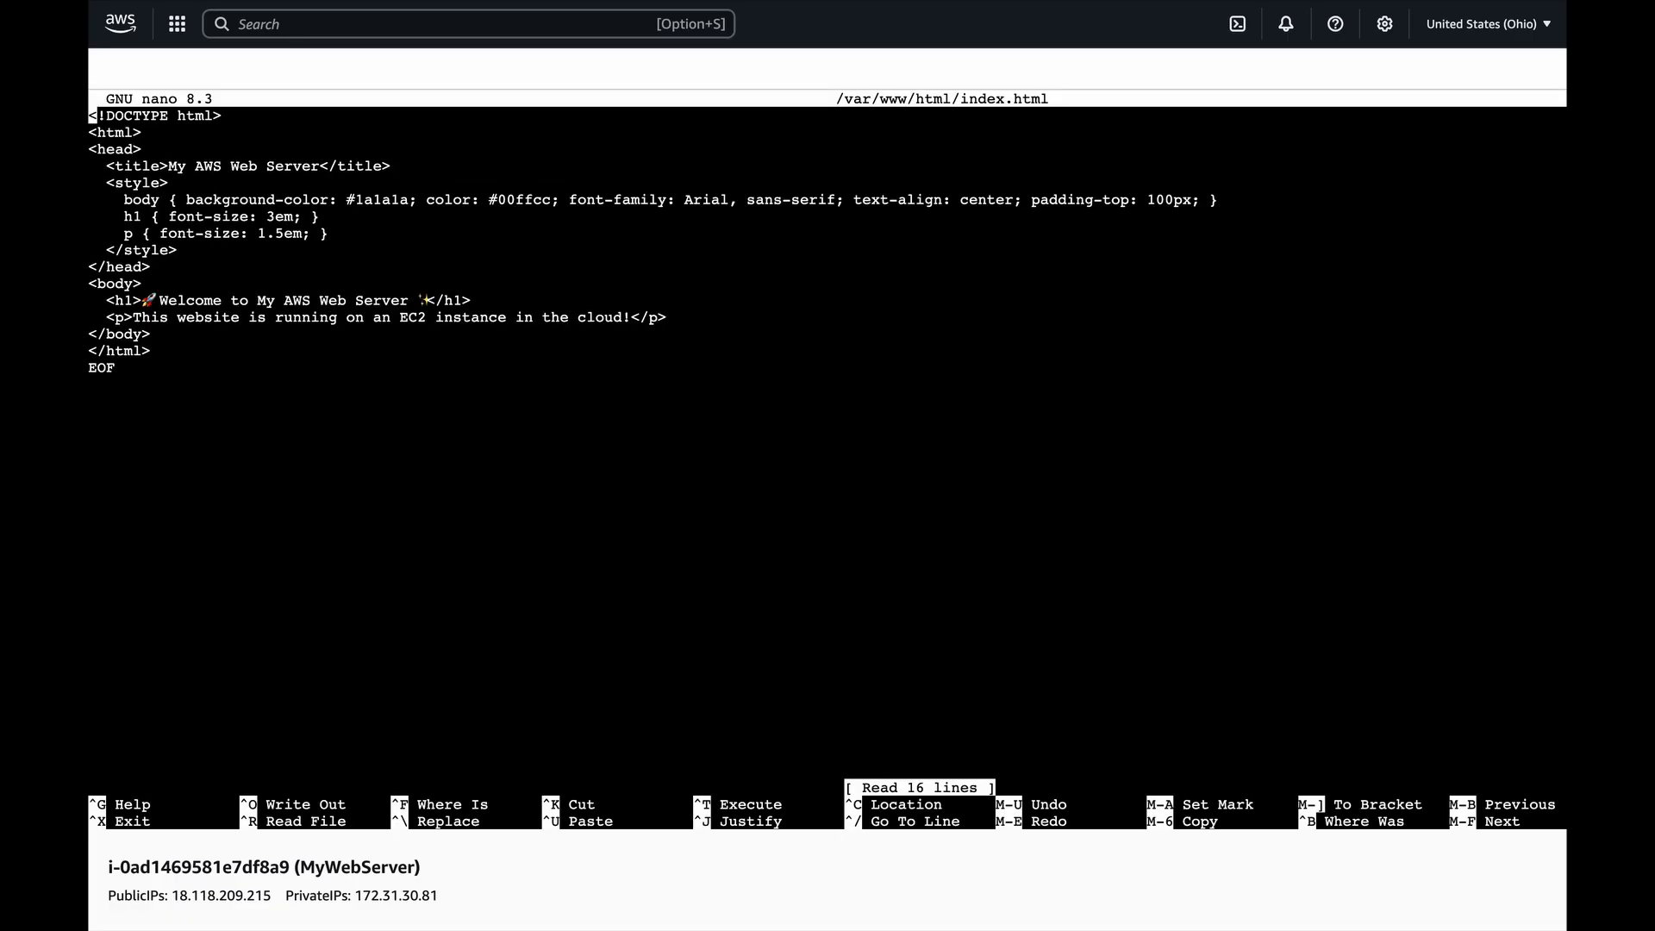
key("ctrl+o")
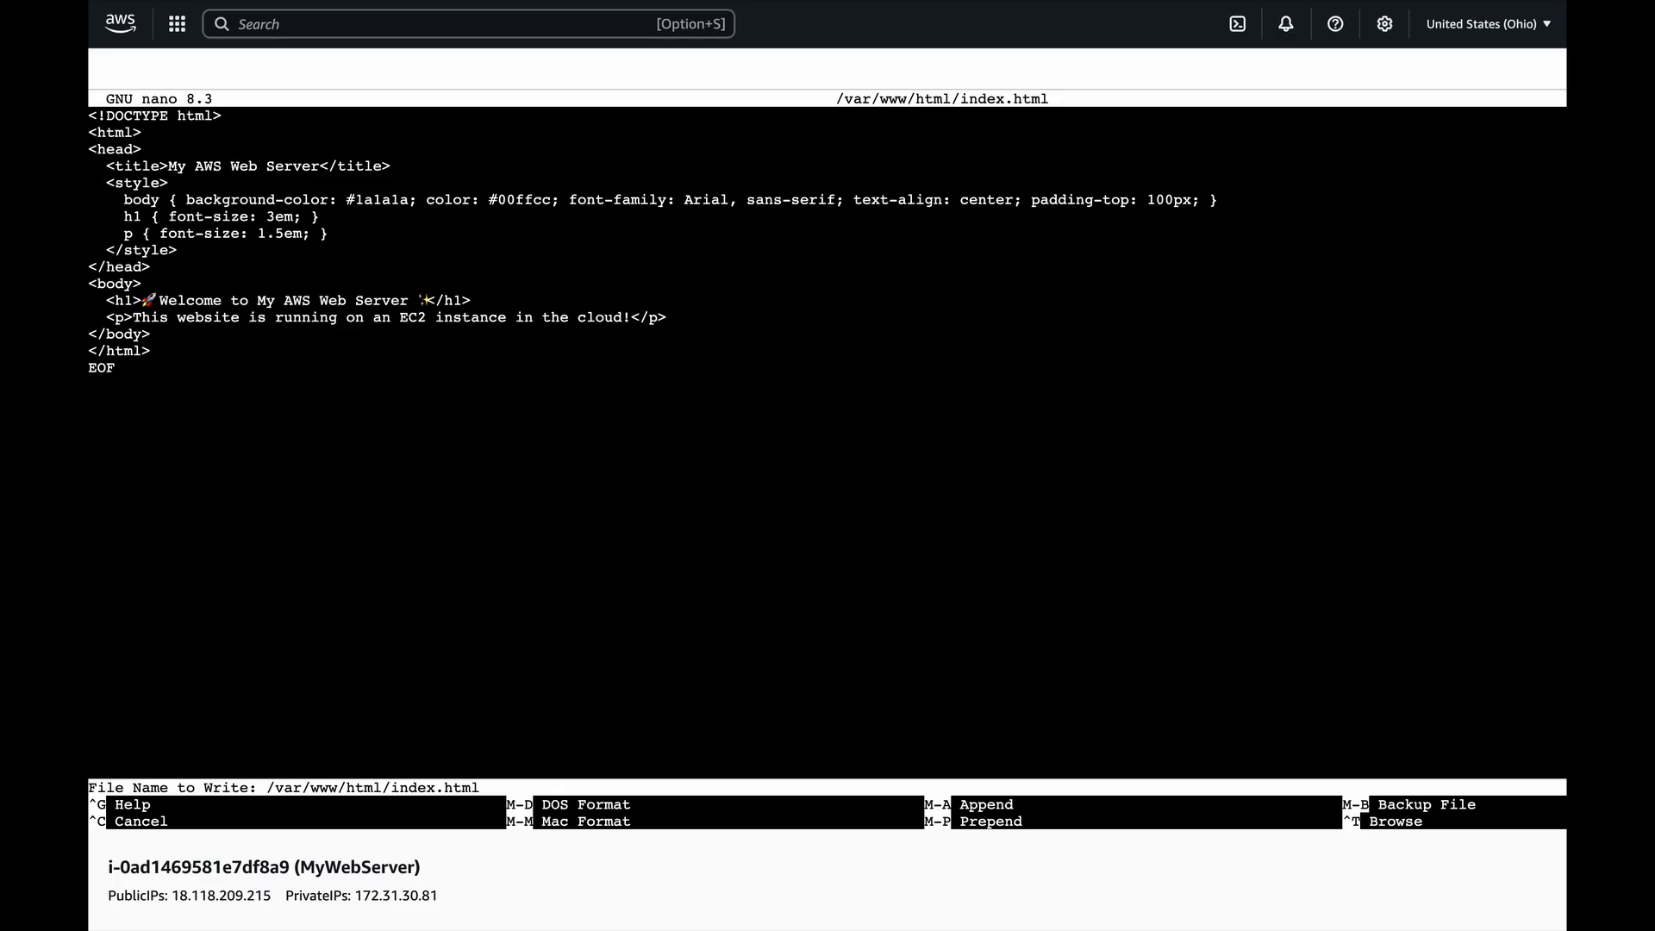
key("Return")
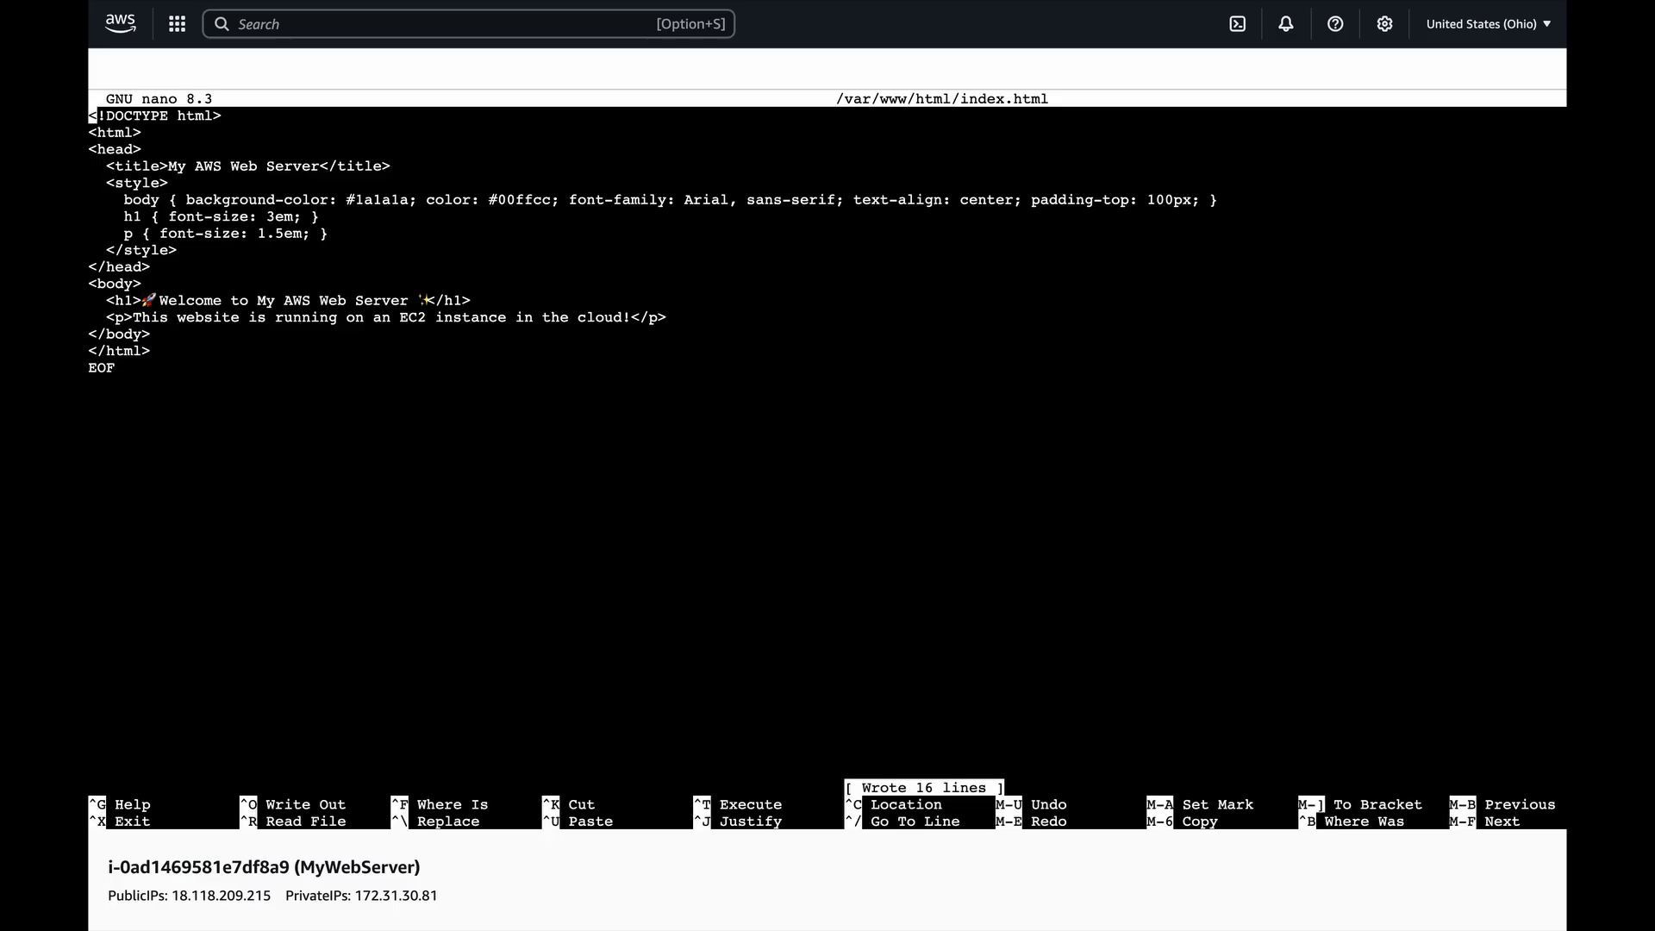
key("ctrl+x")
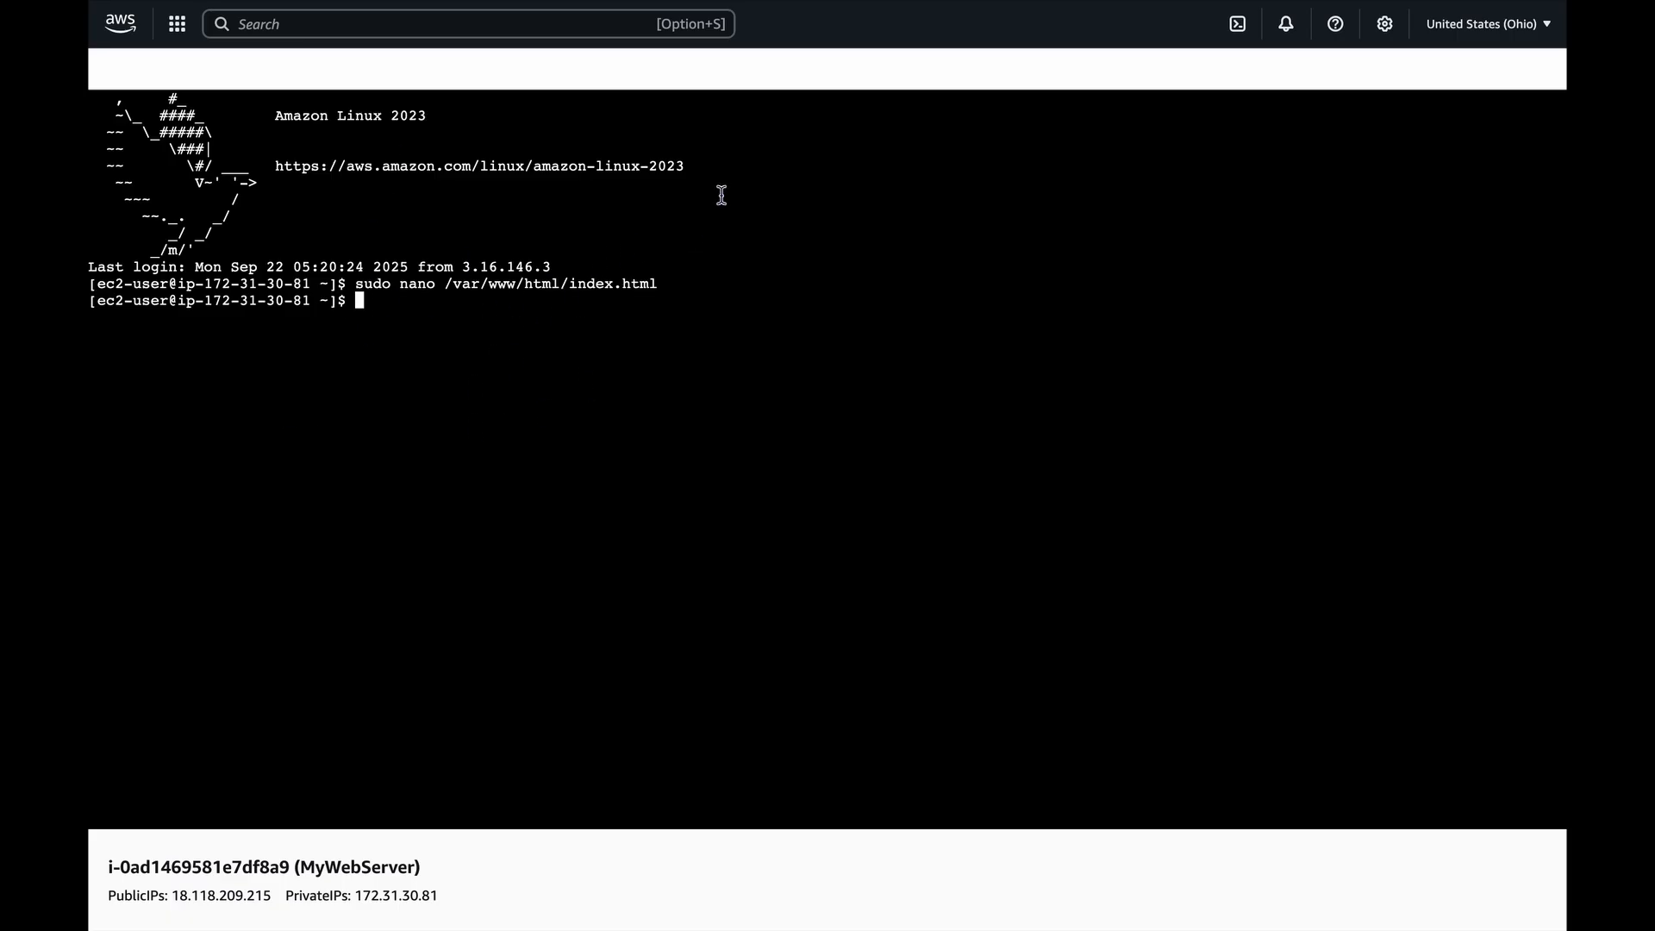
Return to the EC2 instances list and select the public IPv4 DNS address of MyWebServer.
key("ctrl+shift+Tab")
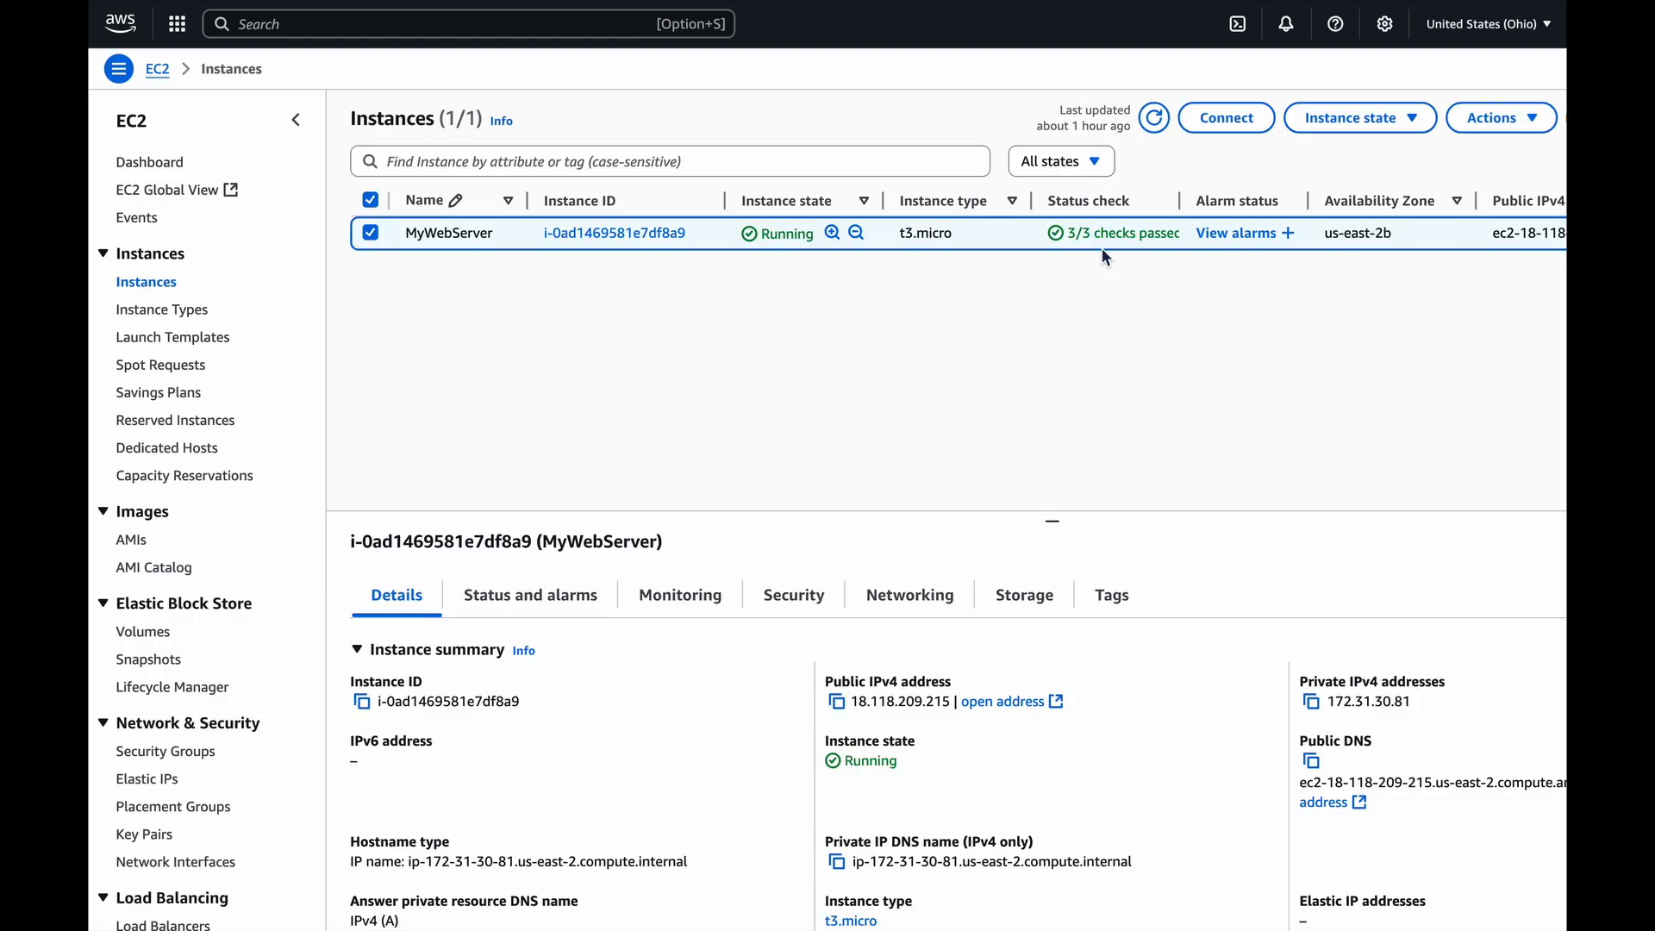
triple_click(1518, 234)
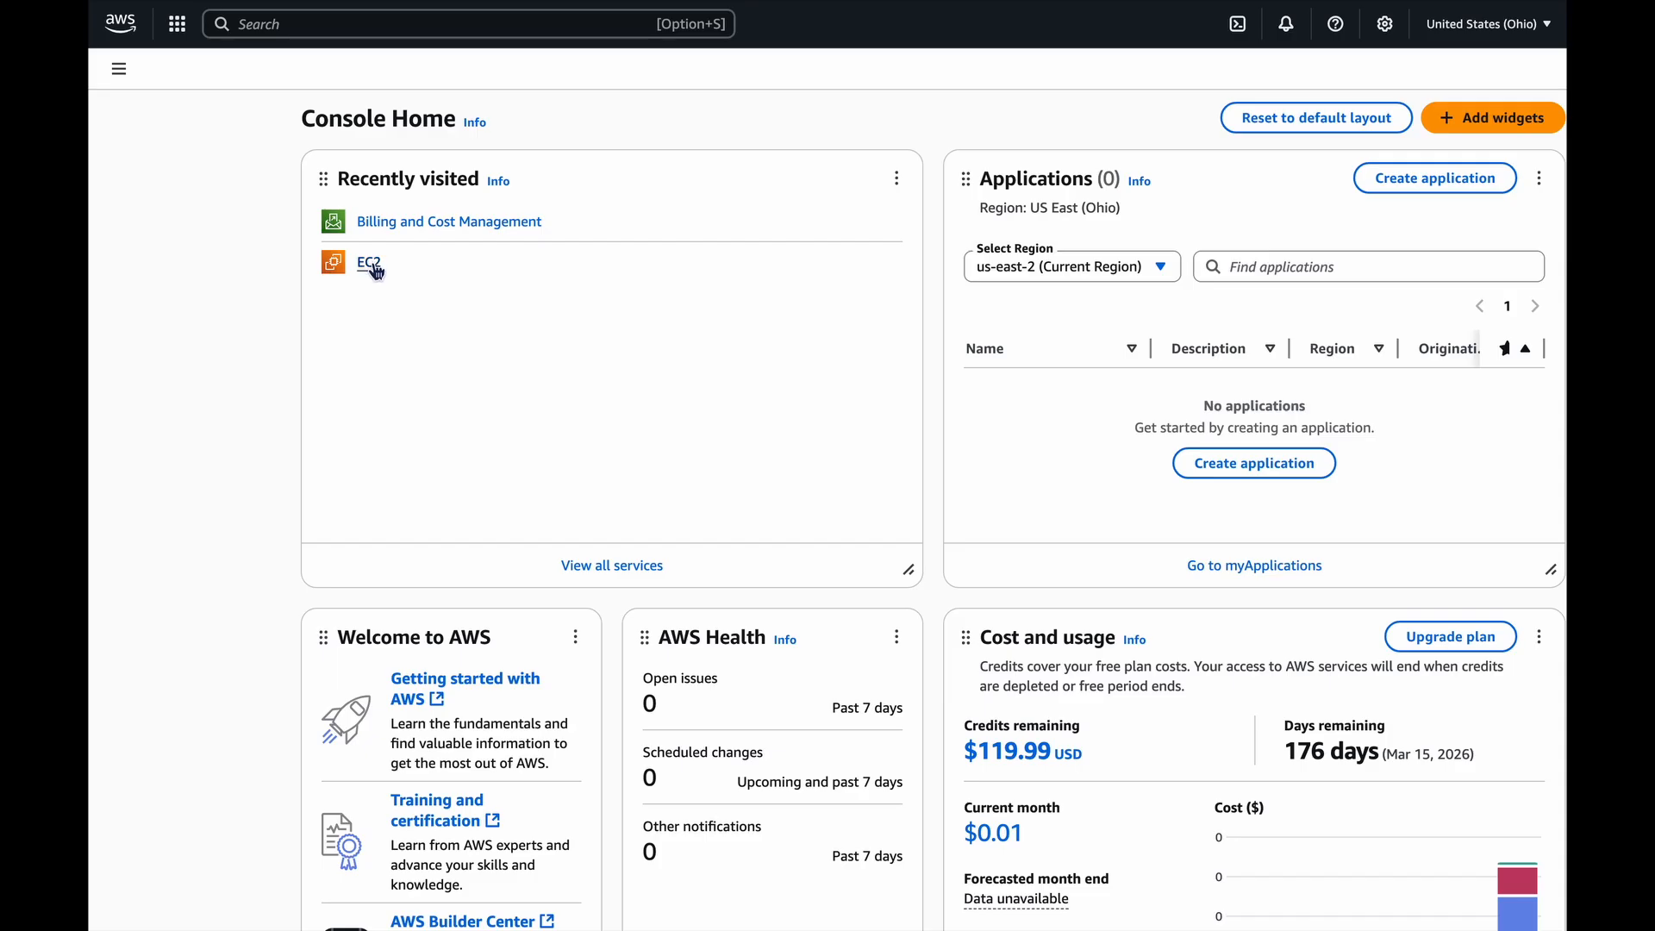
Terminate the EC2 instance MyWebServer from its instance summary and reload the instances list.
left_click(370, 264)
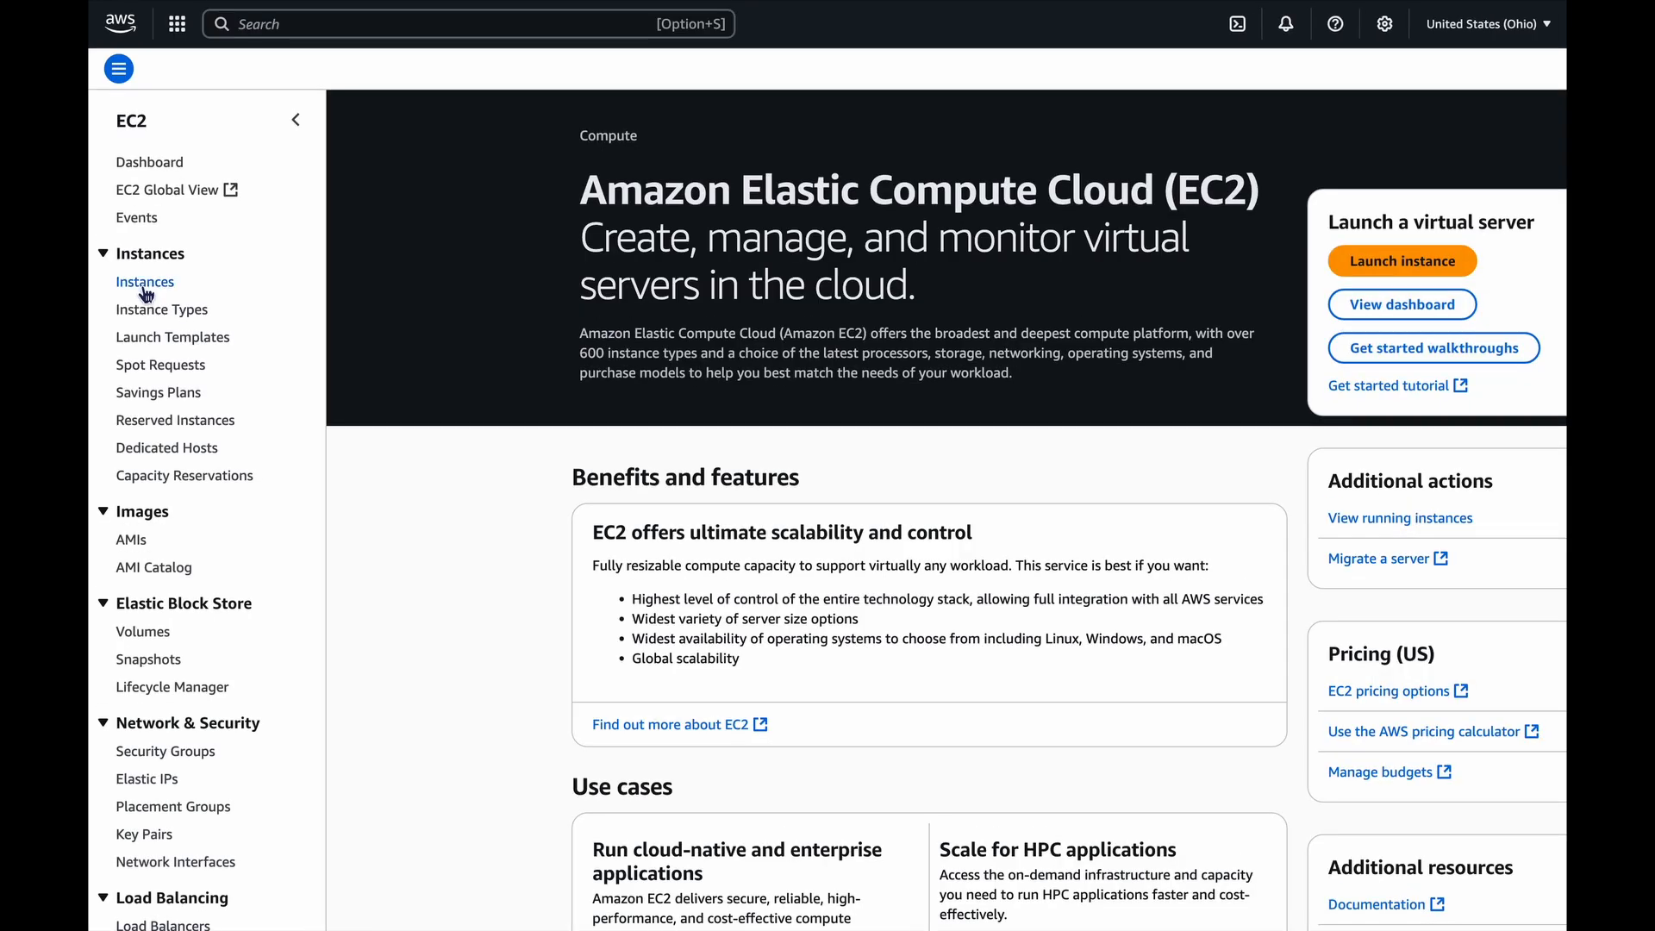
left_click(144, 292)
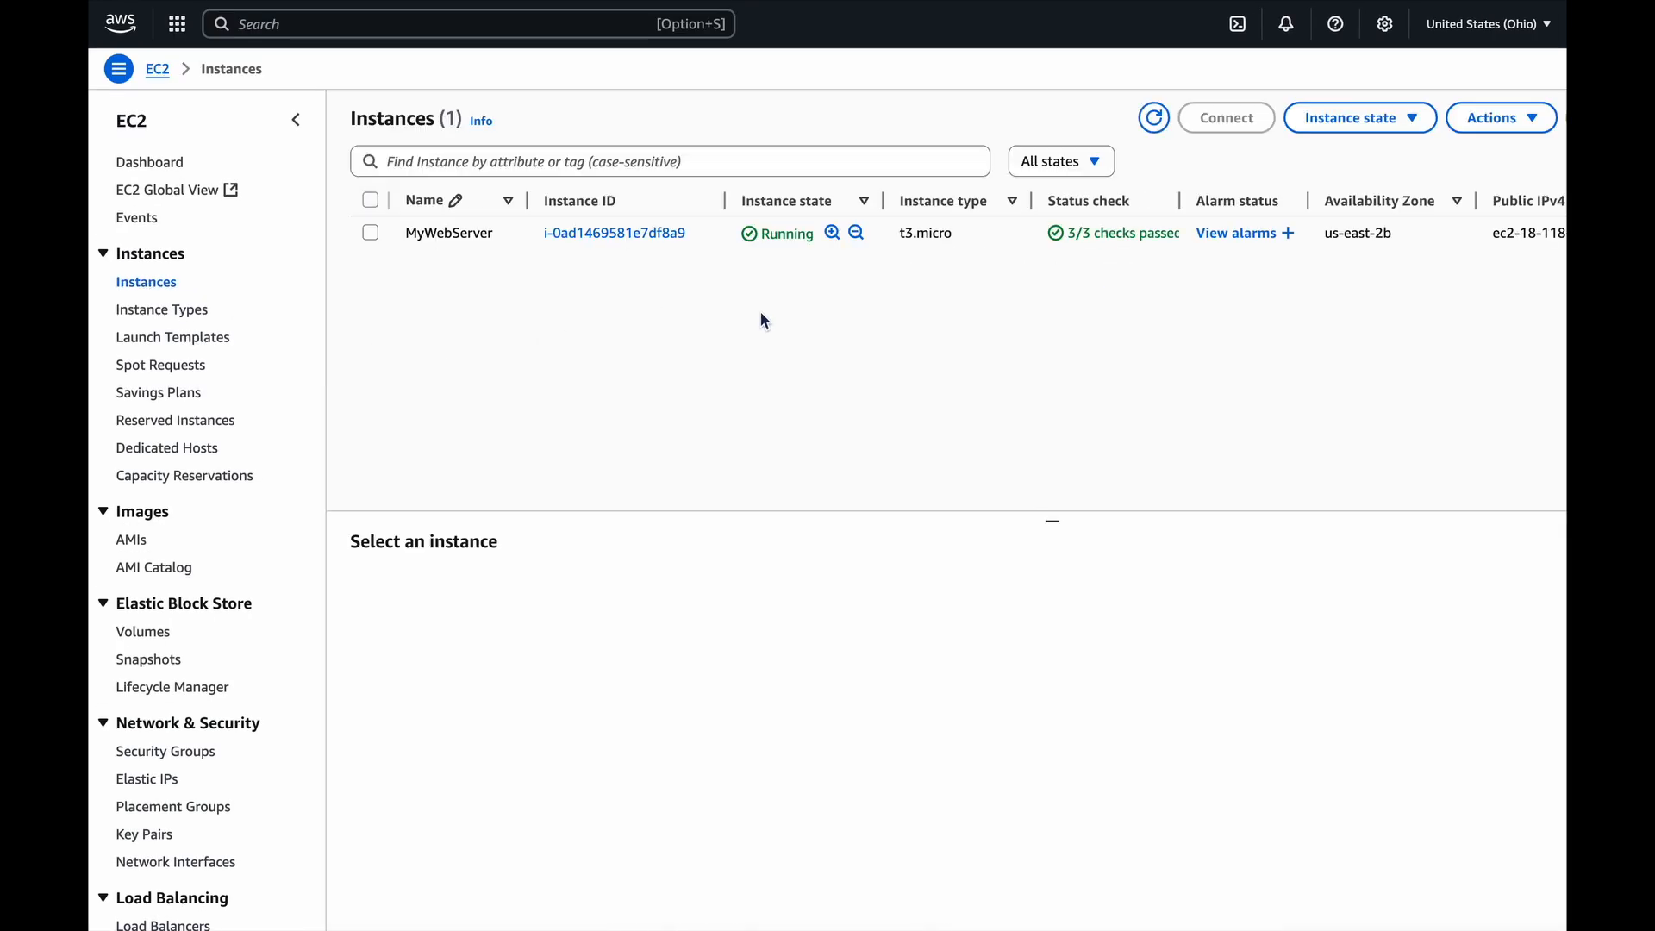
left_click(605, 241)
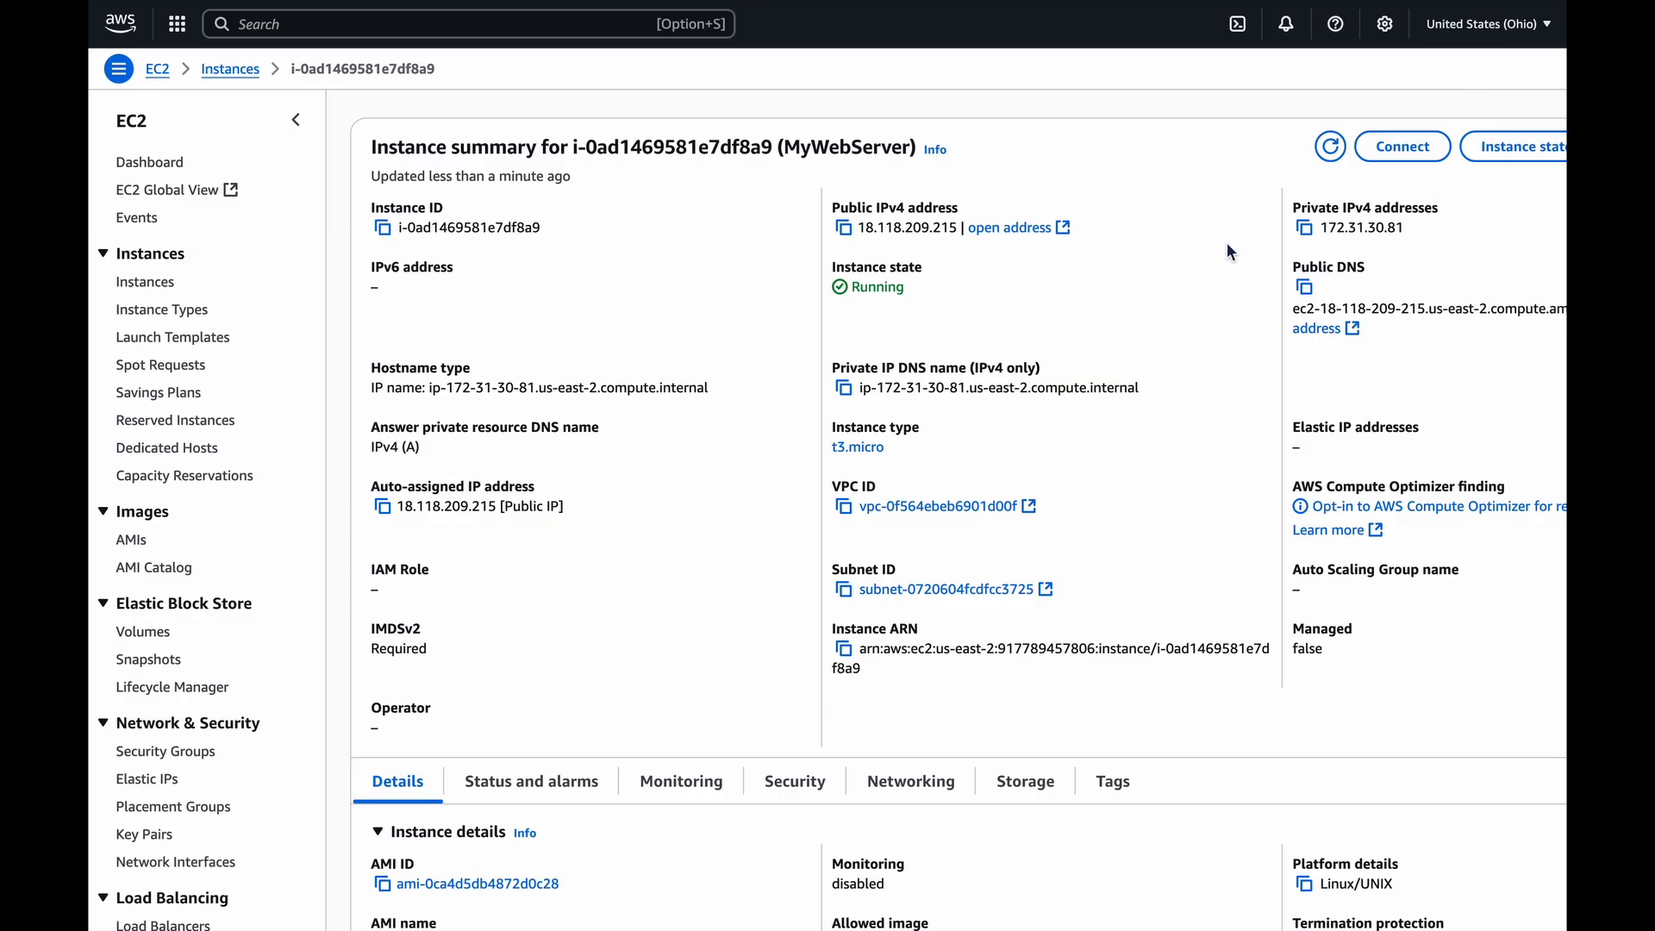
left_click(1502, 150)
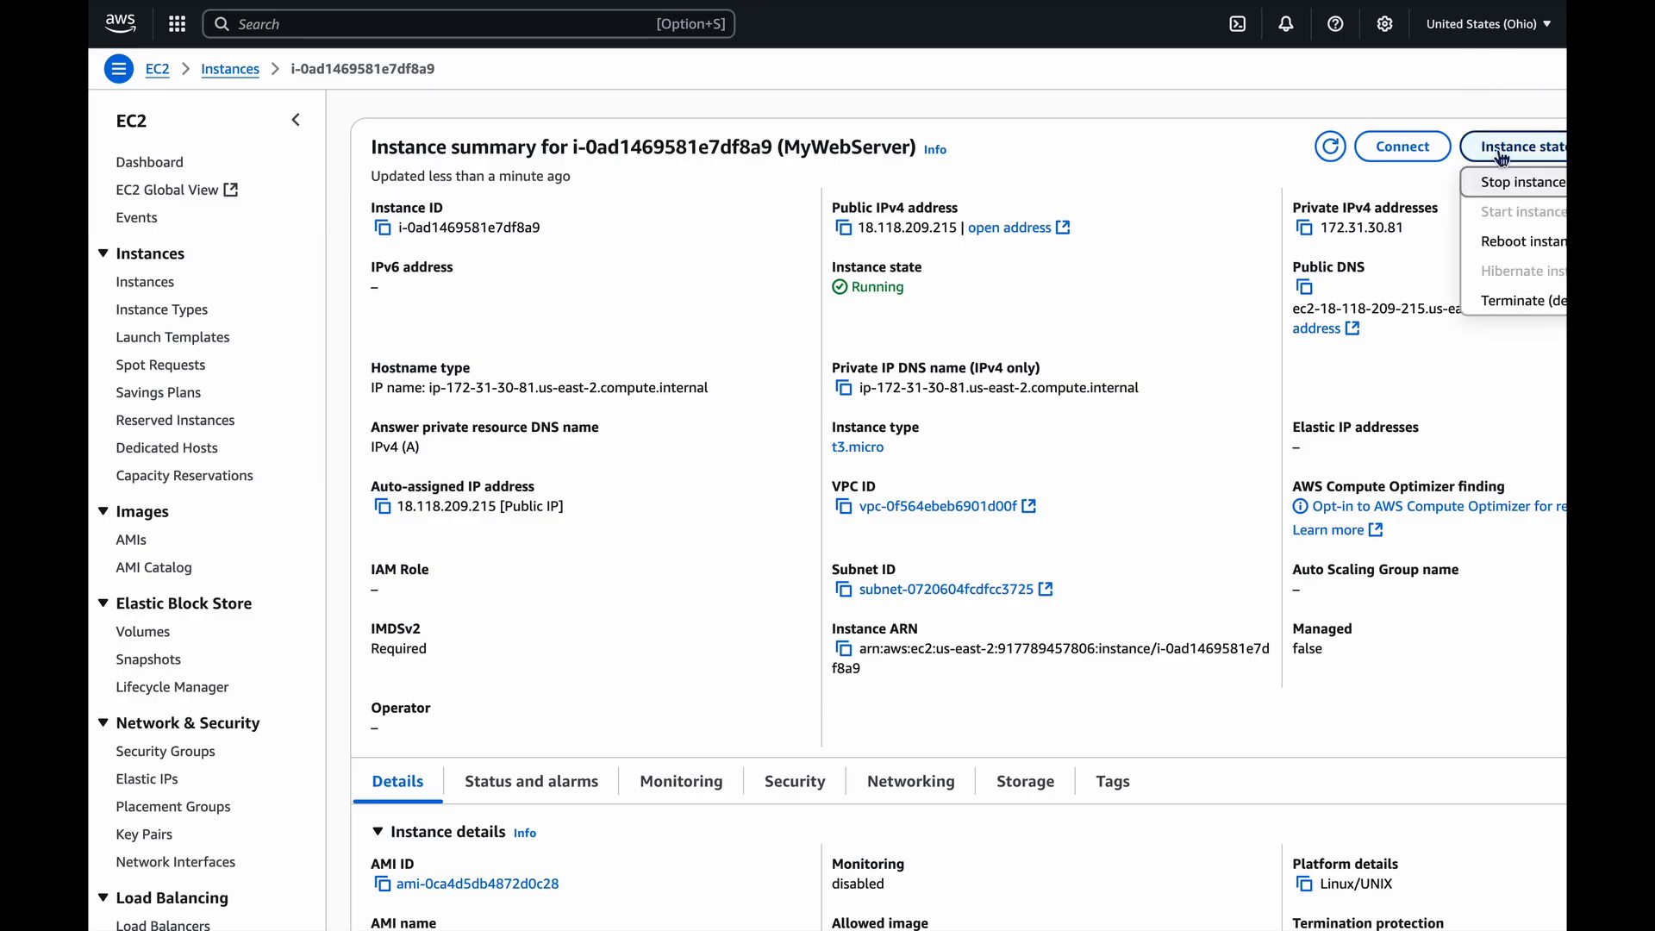
left_click(1505, 302)
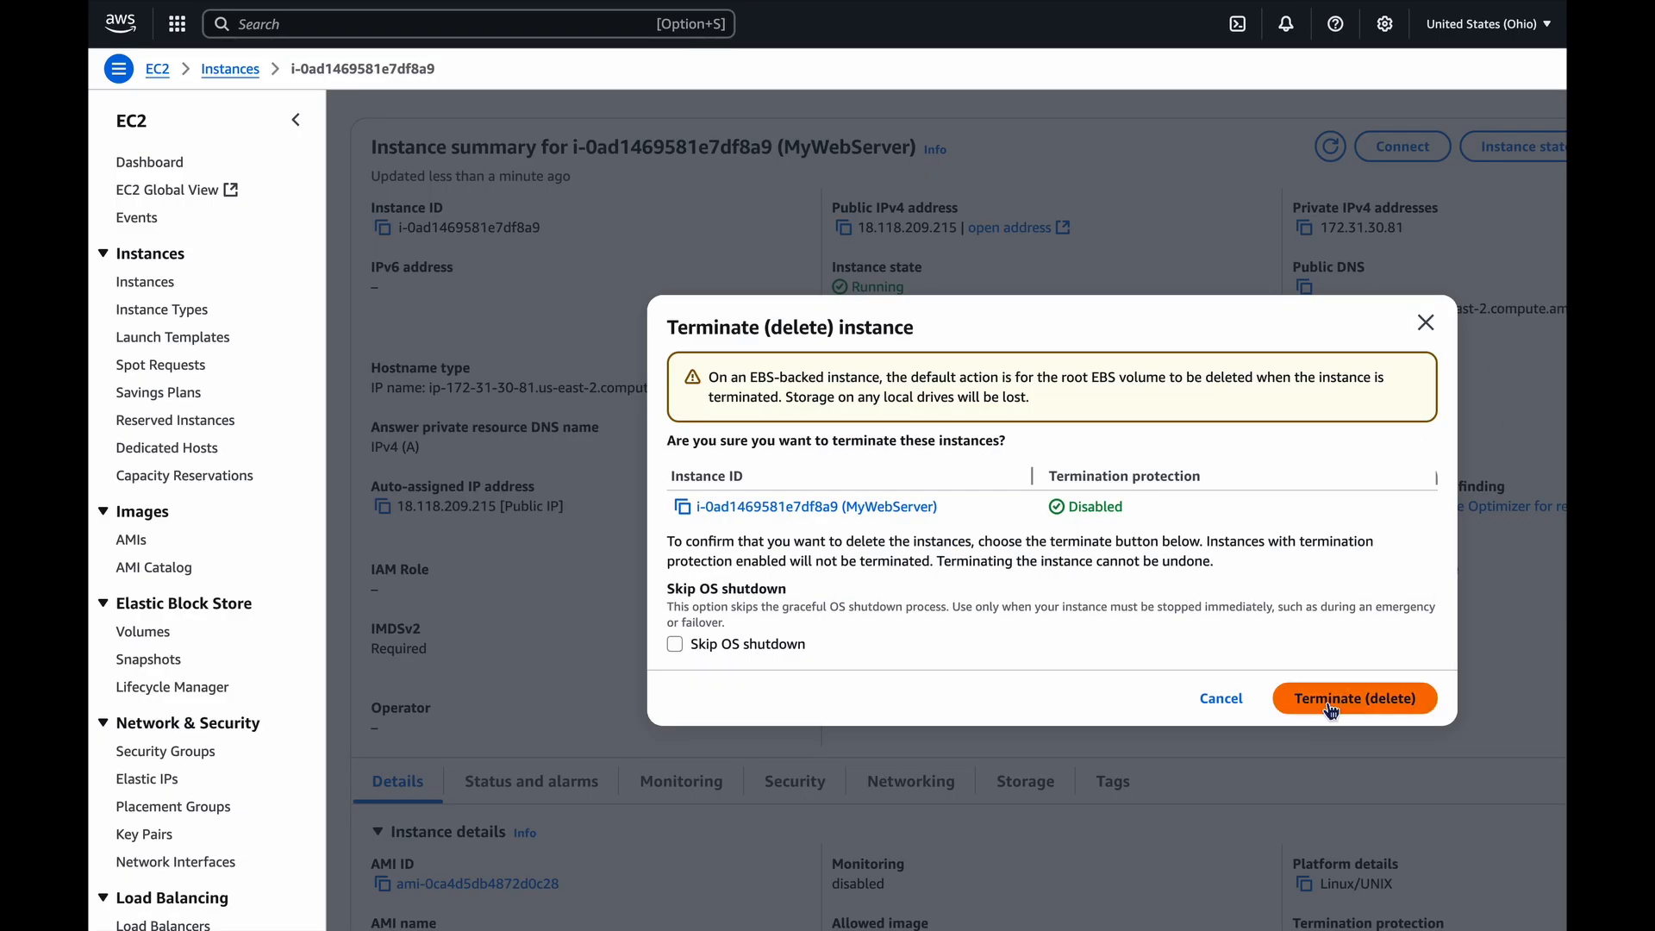
left_click(1332, 709)
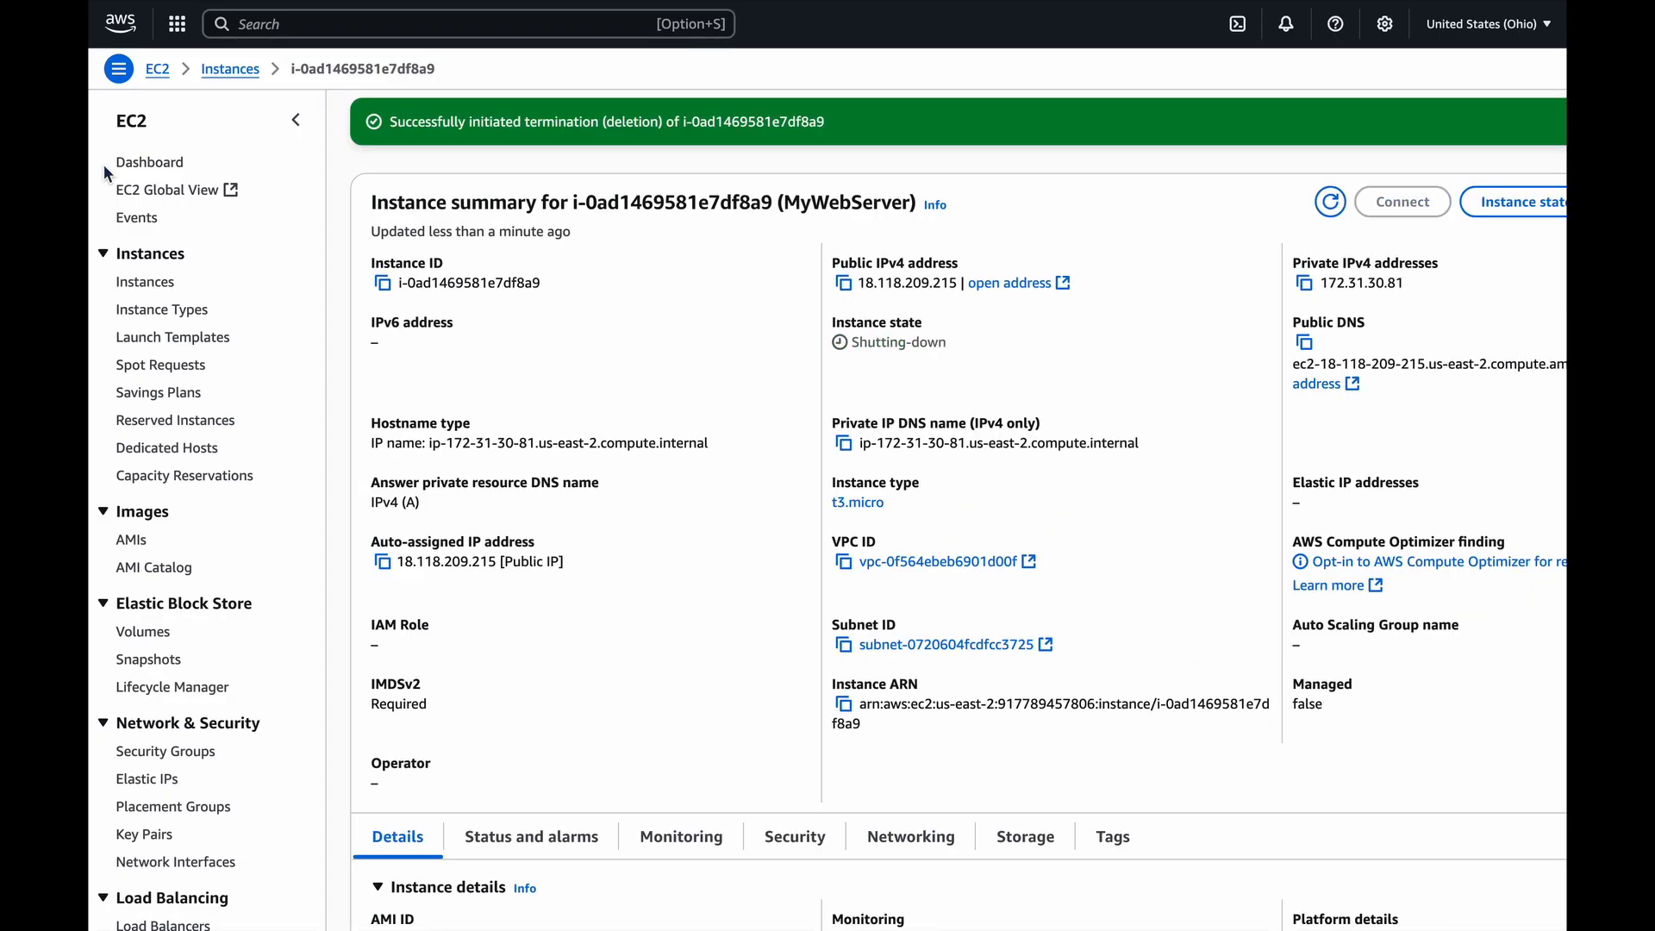
left_click(157, 288)
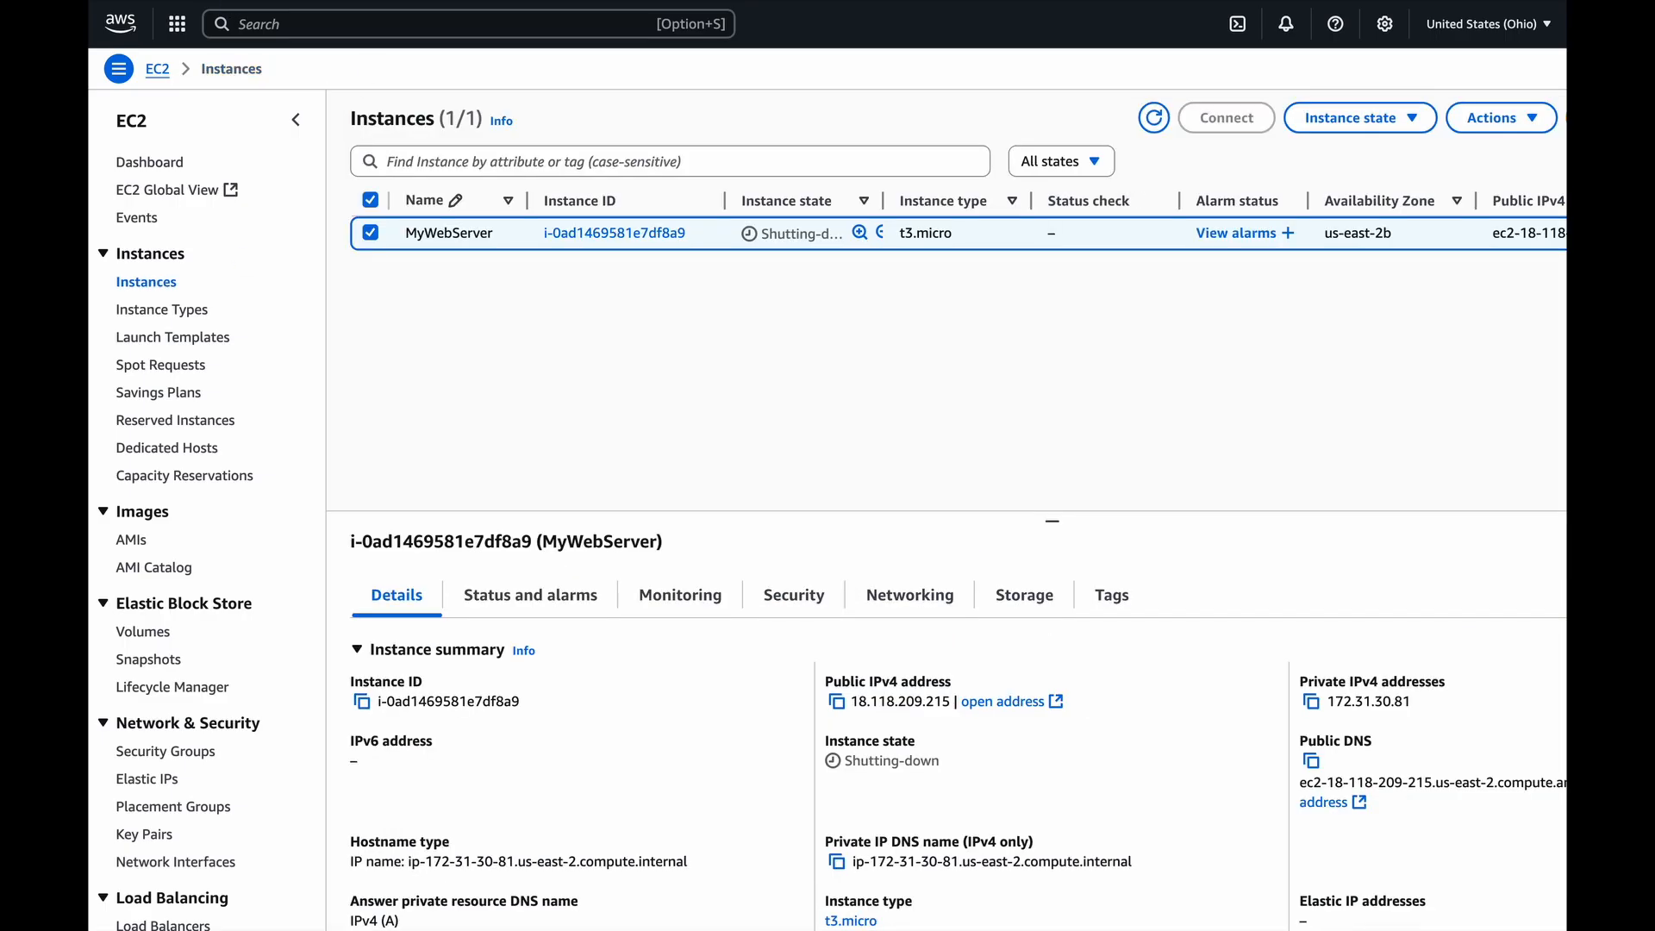
key("super+r")
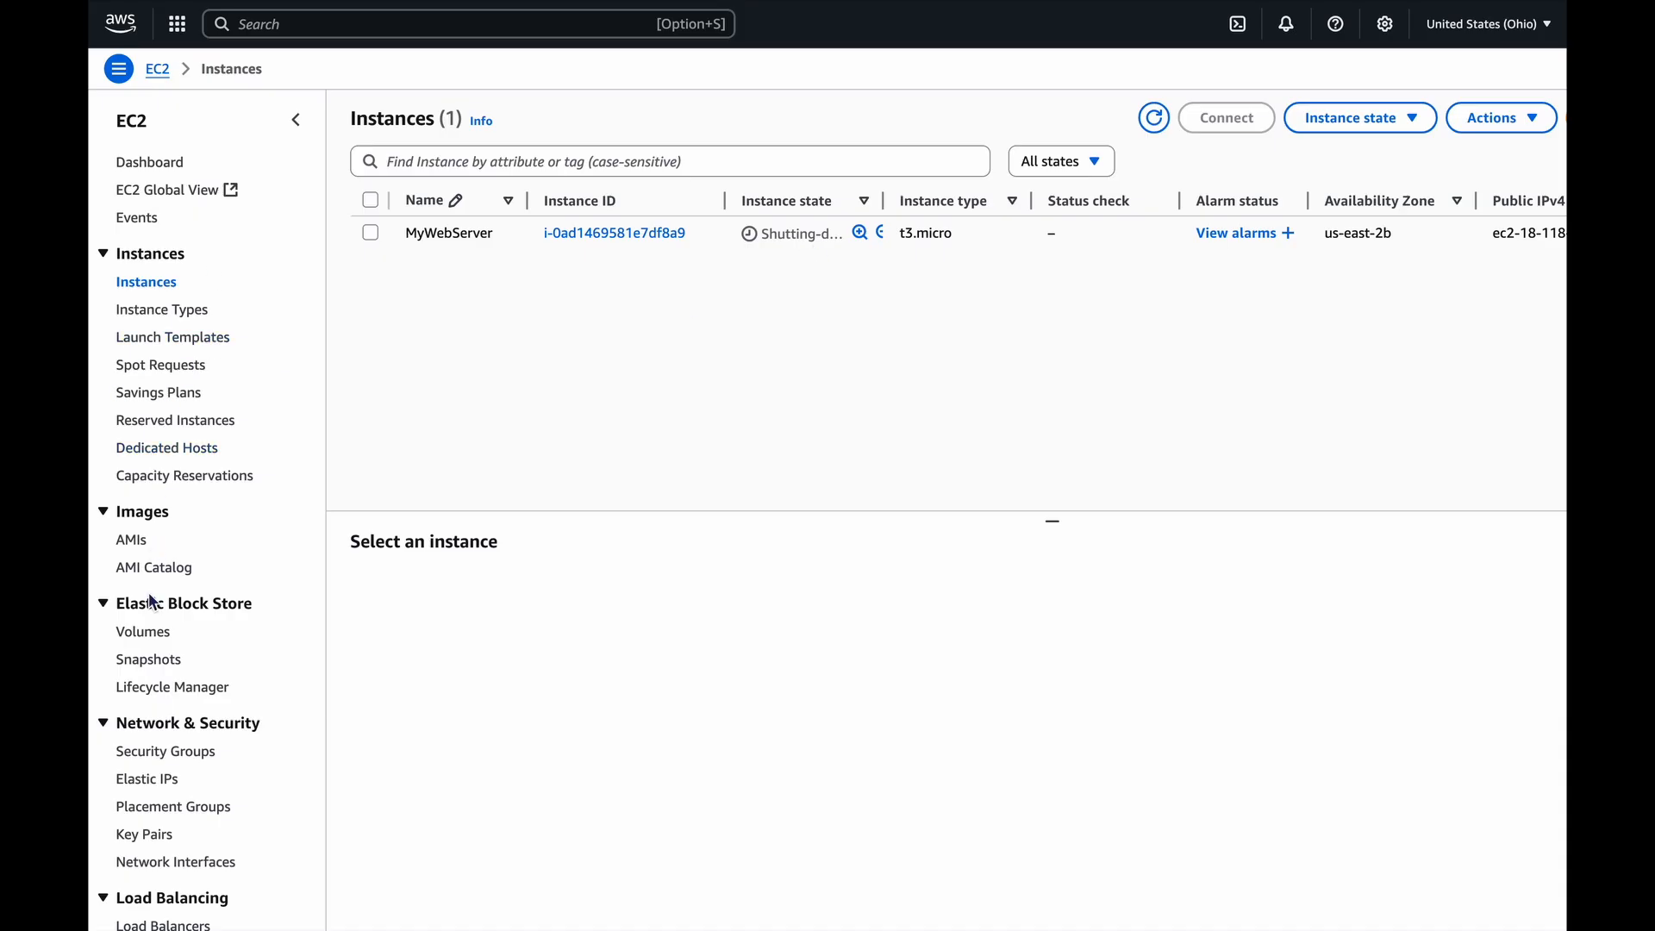
Delete the EC2 security group launch-wizard-1.
left_click(164, 758)
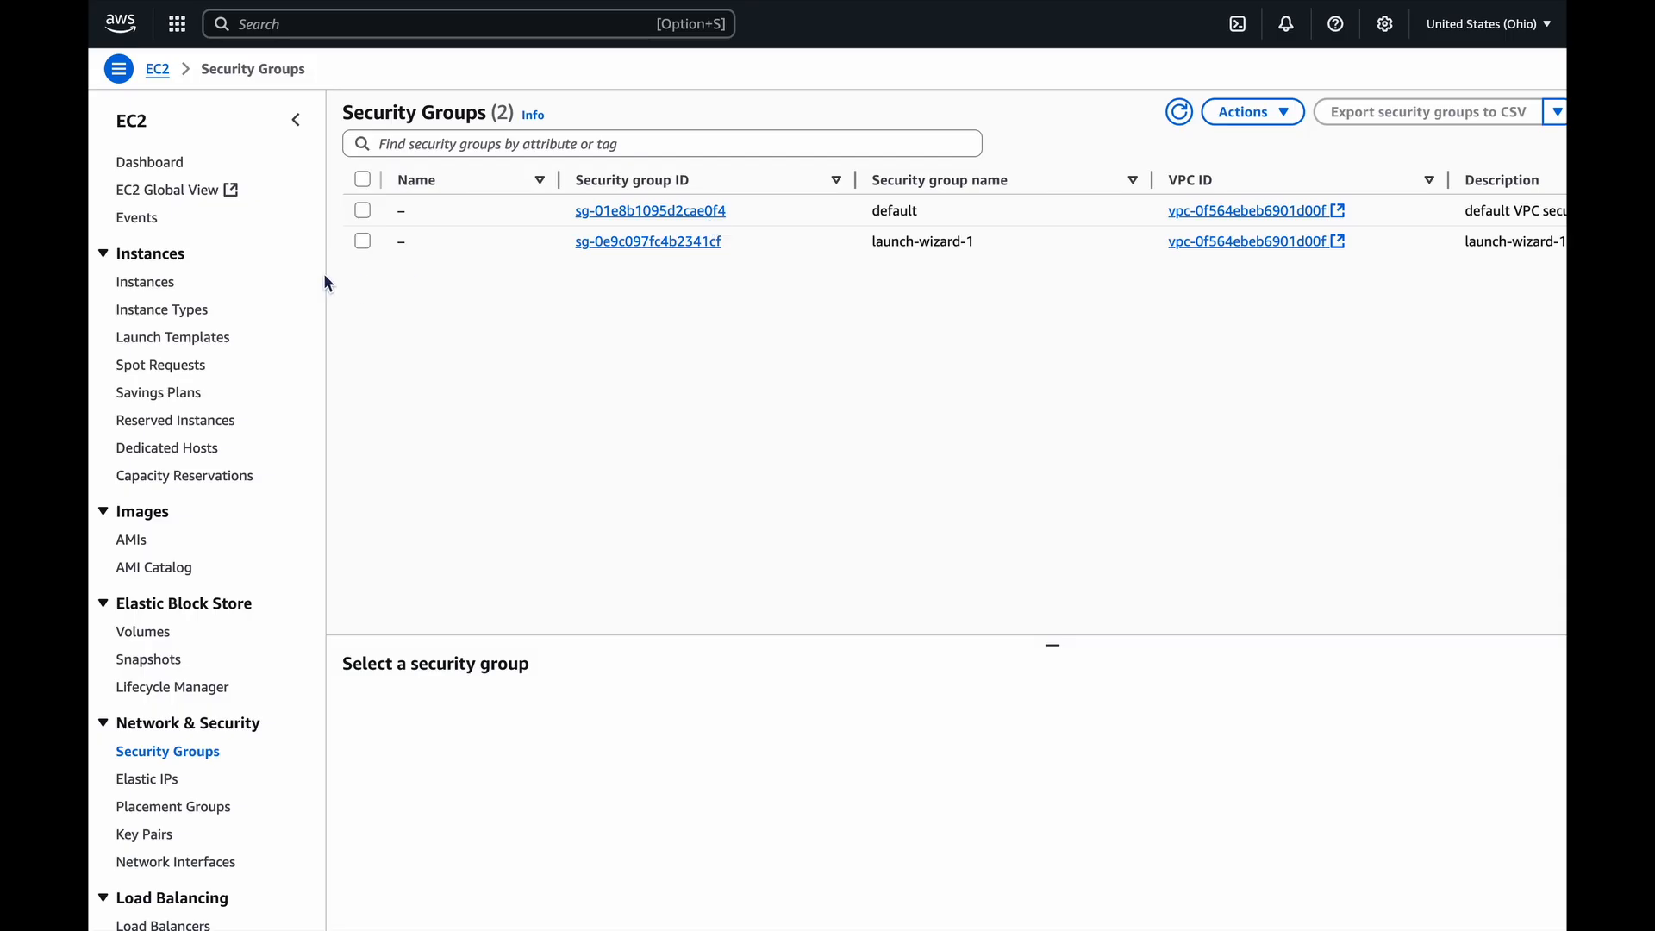
left_click(366, 239)
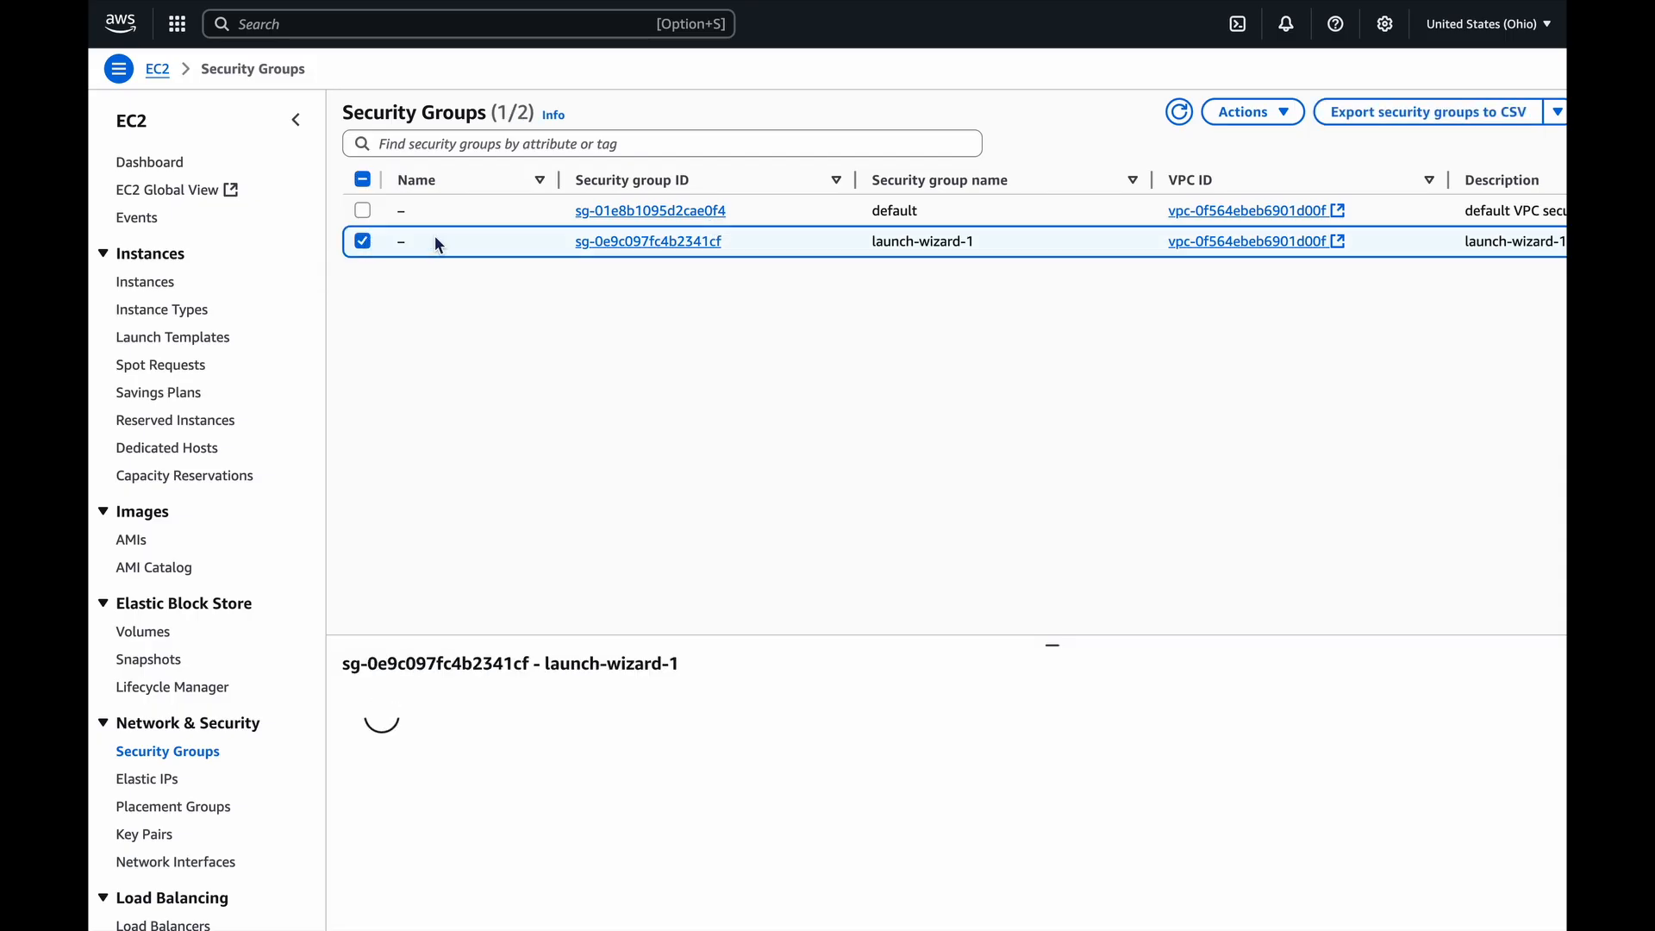
left_click(624, 250)
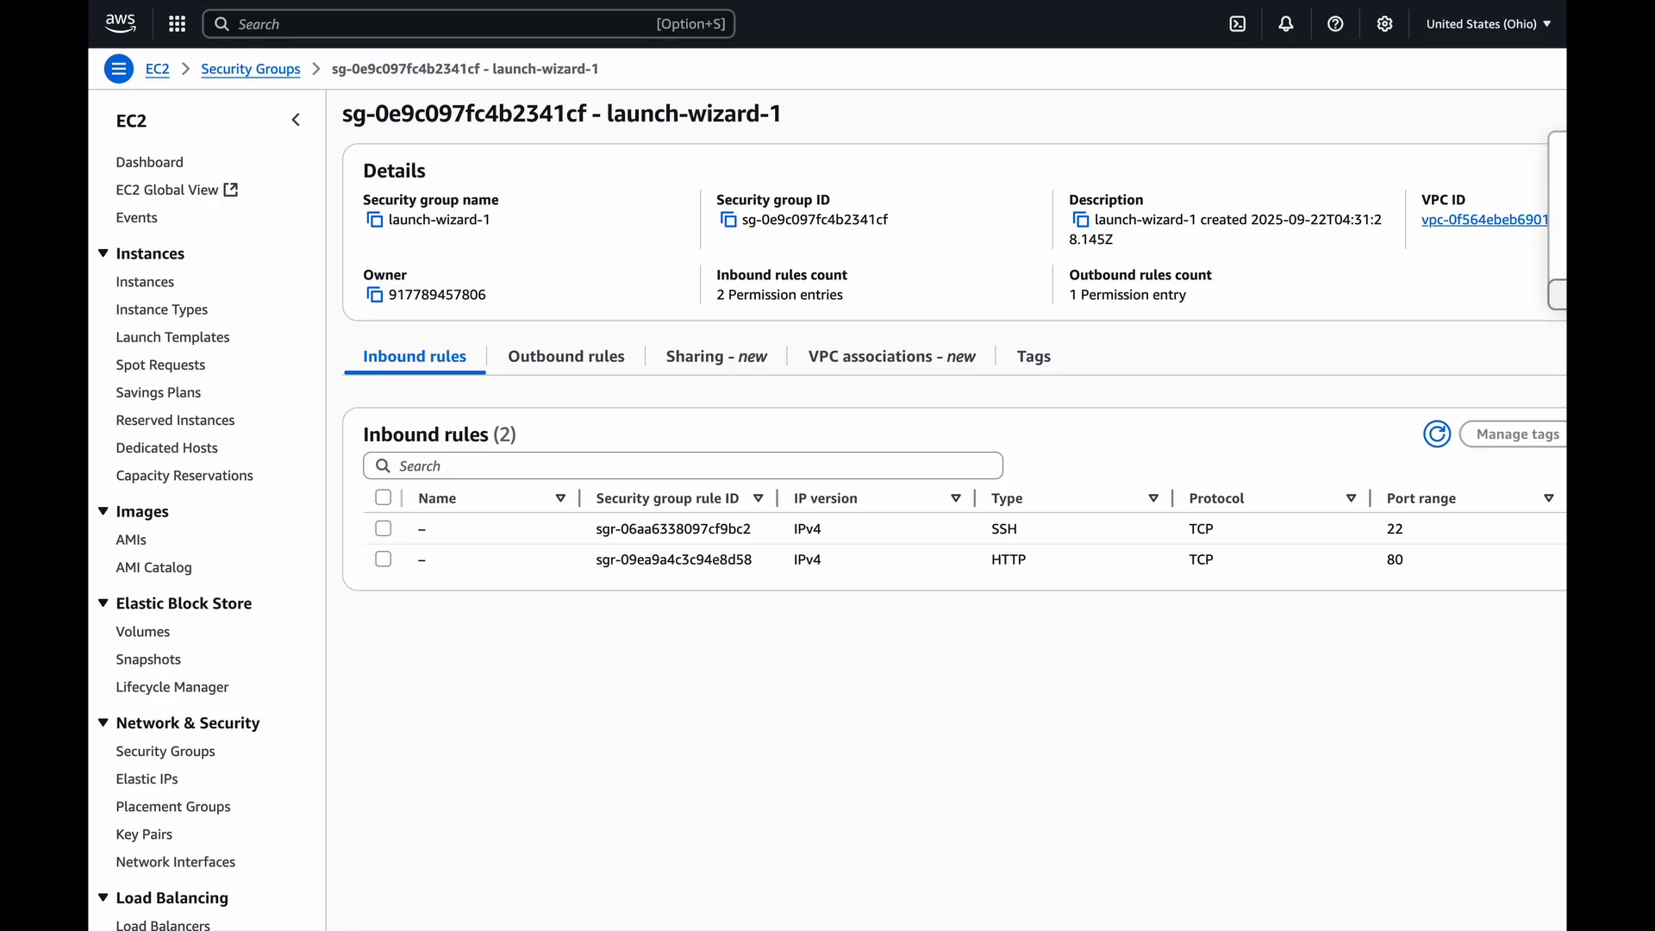
left_click(1558, 295)
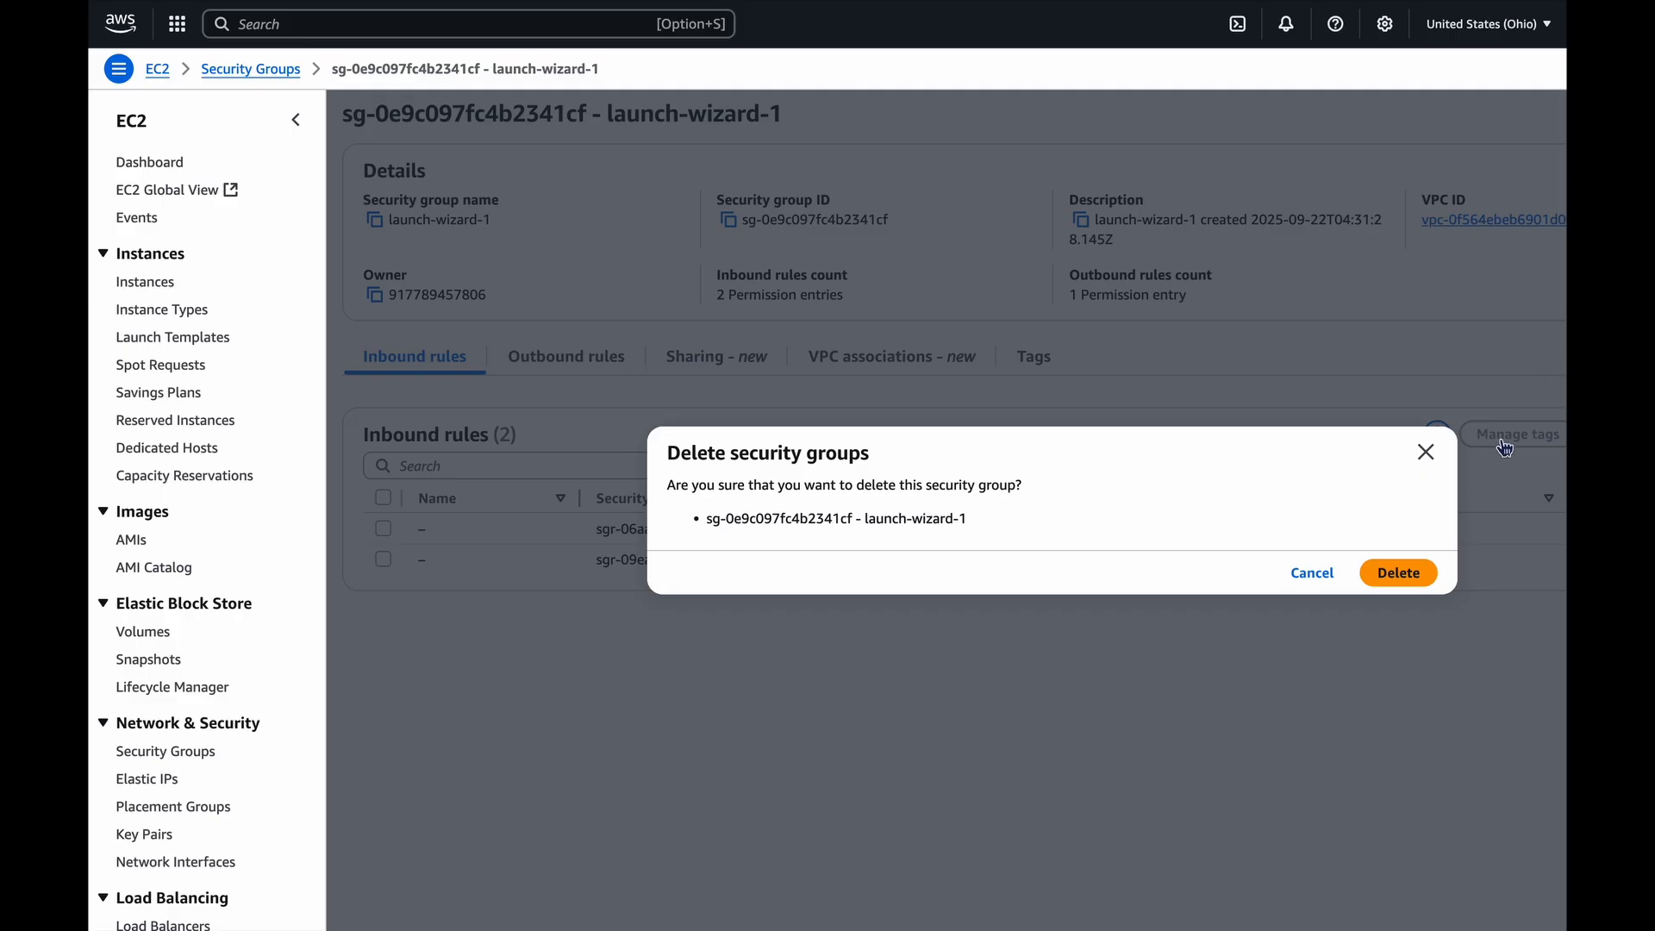
left_click(1397, 575)
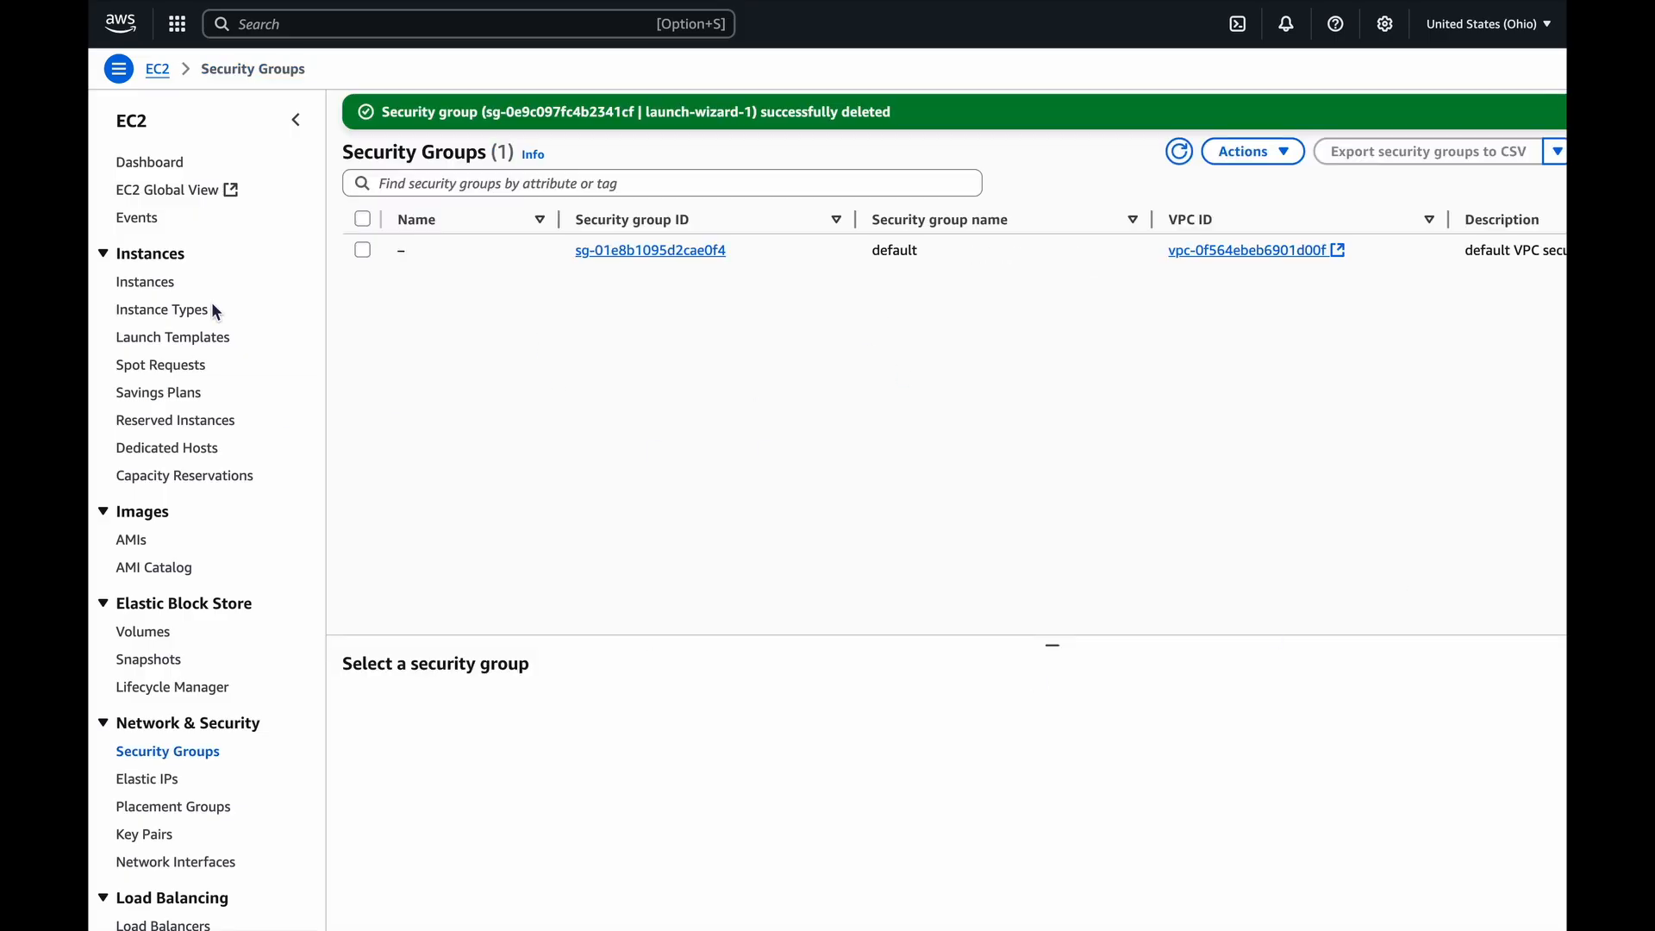
Recheck the state of MyWebServer in the reloaded instances list and check the region for allocated Elastic IP addresses.
left_click(156, 291)
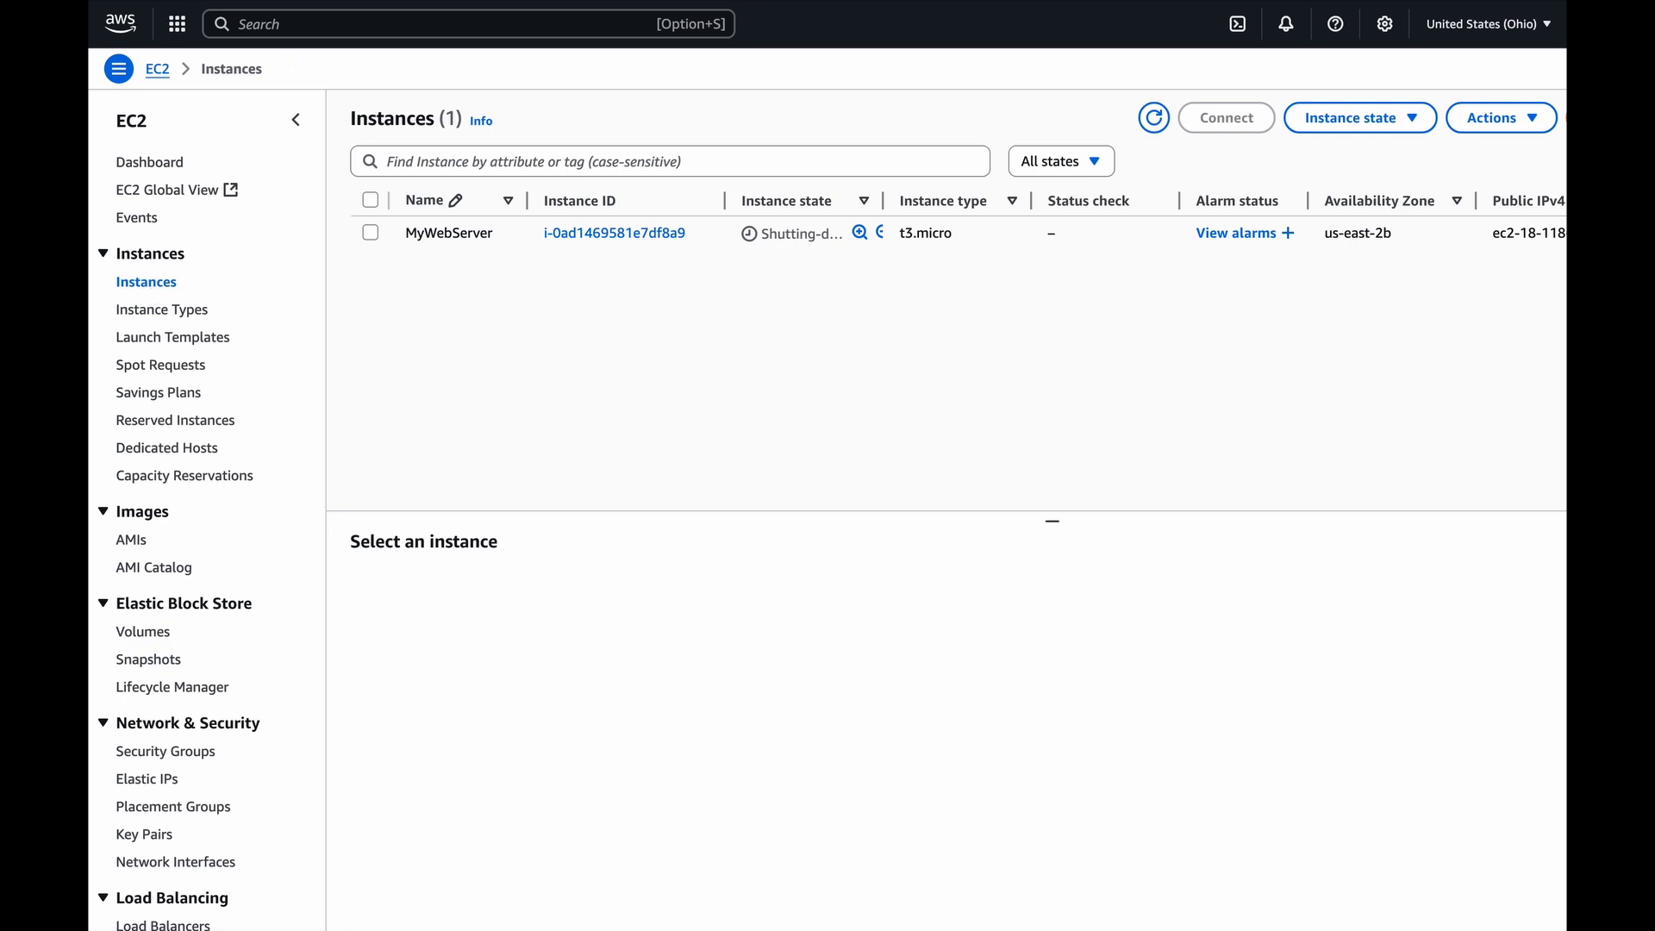
key("super+r")
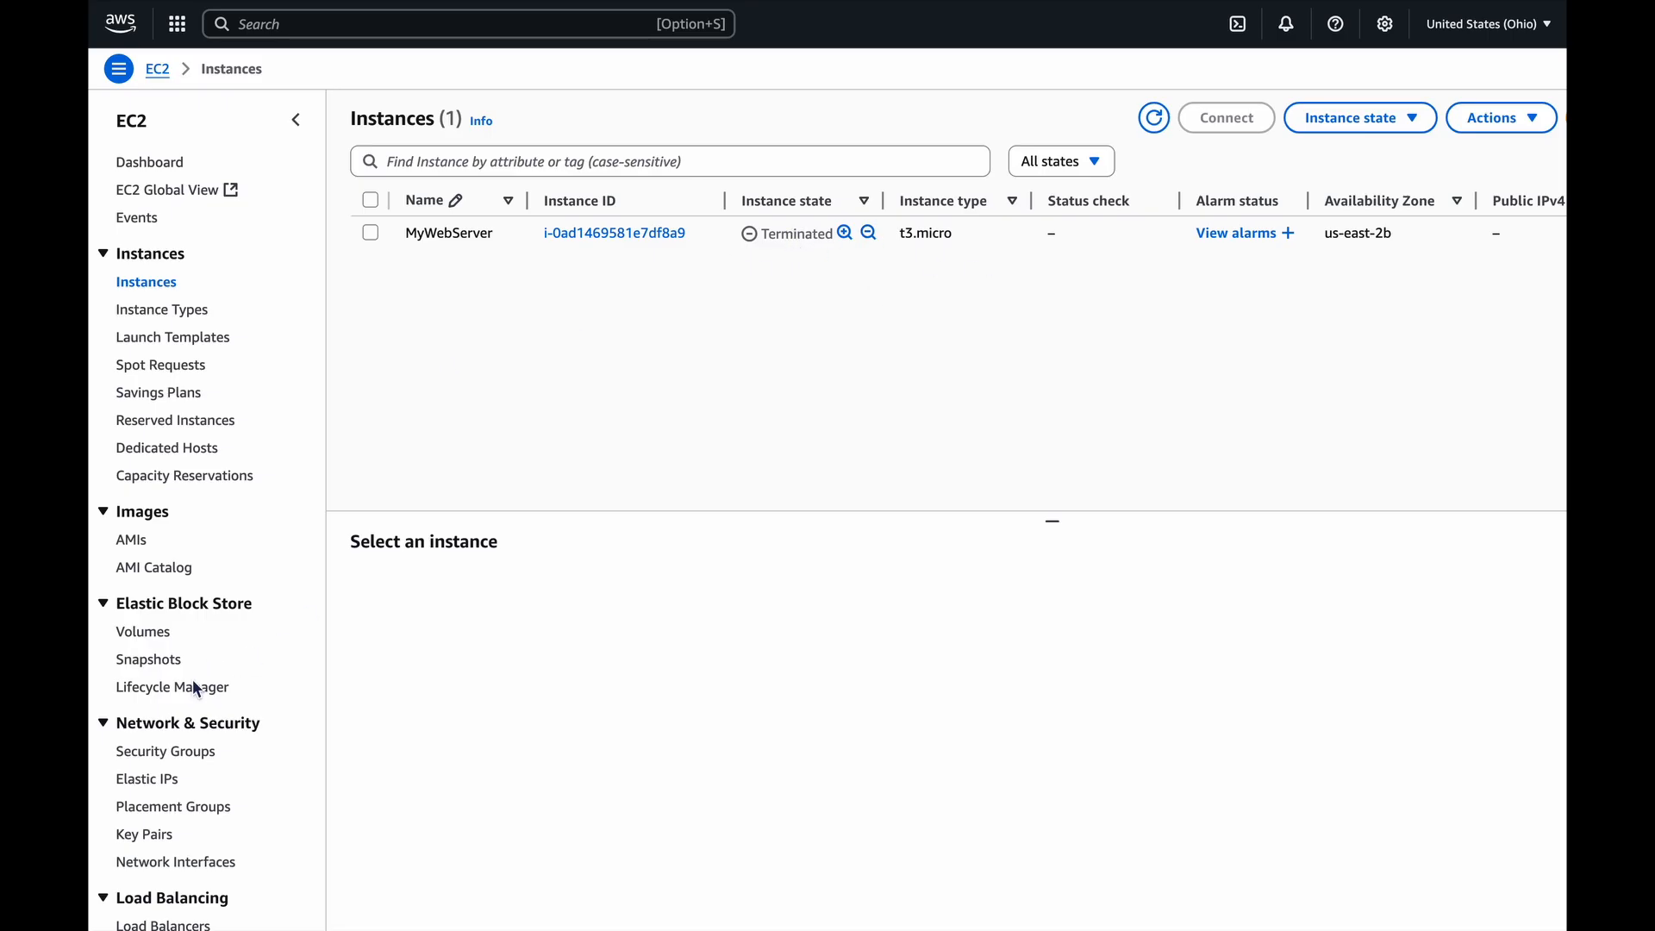
scroll(193, 679, "down", 1)
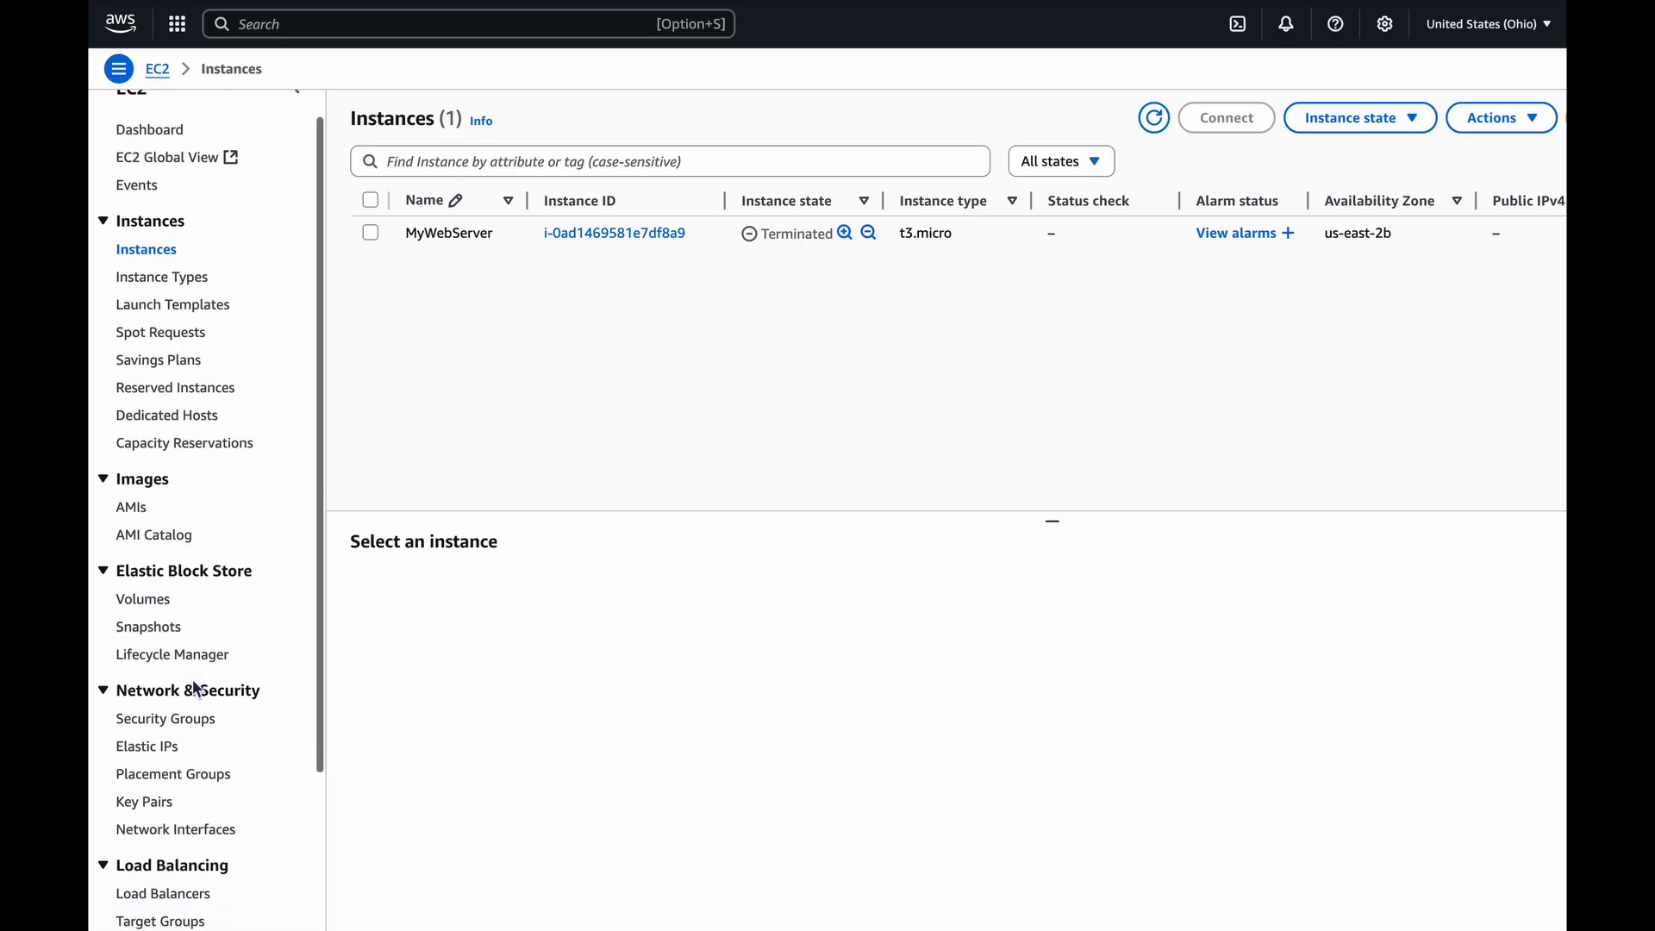
left_click(172, 757)
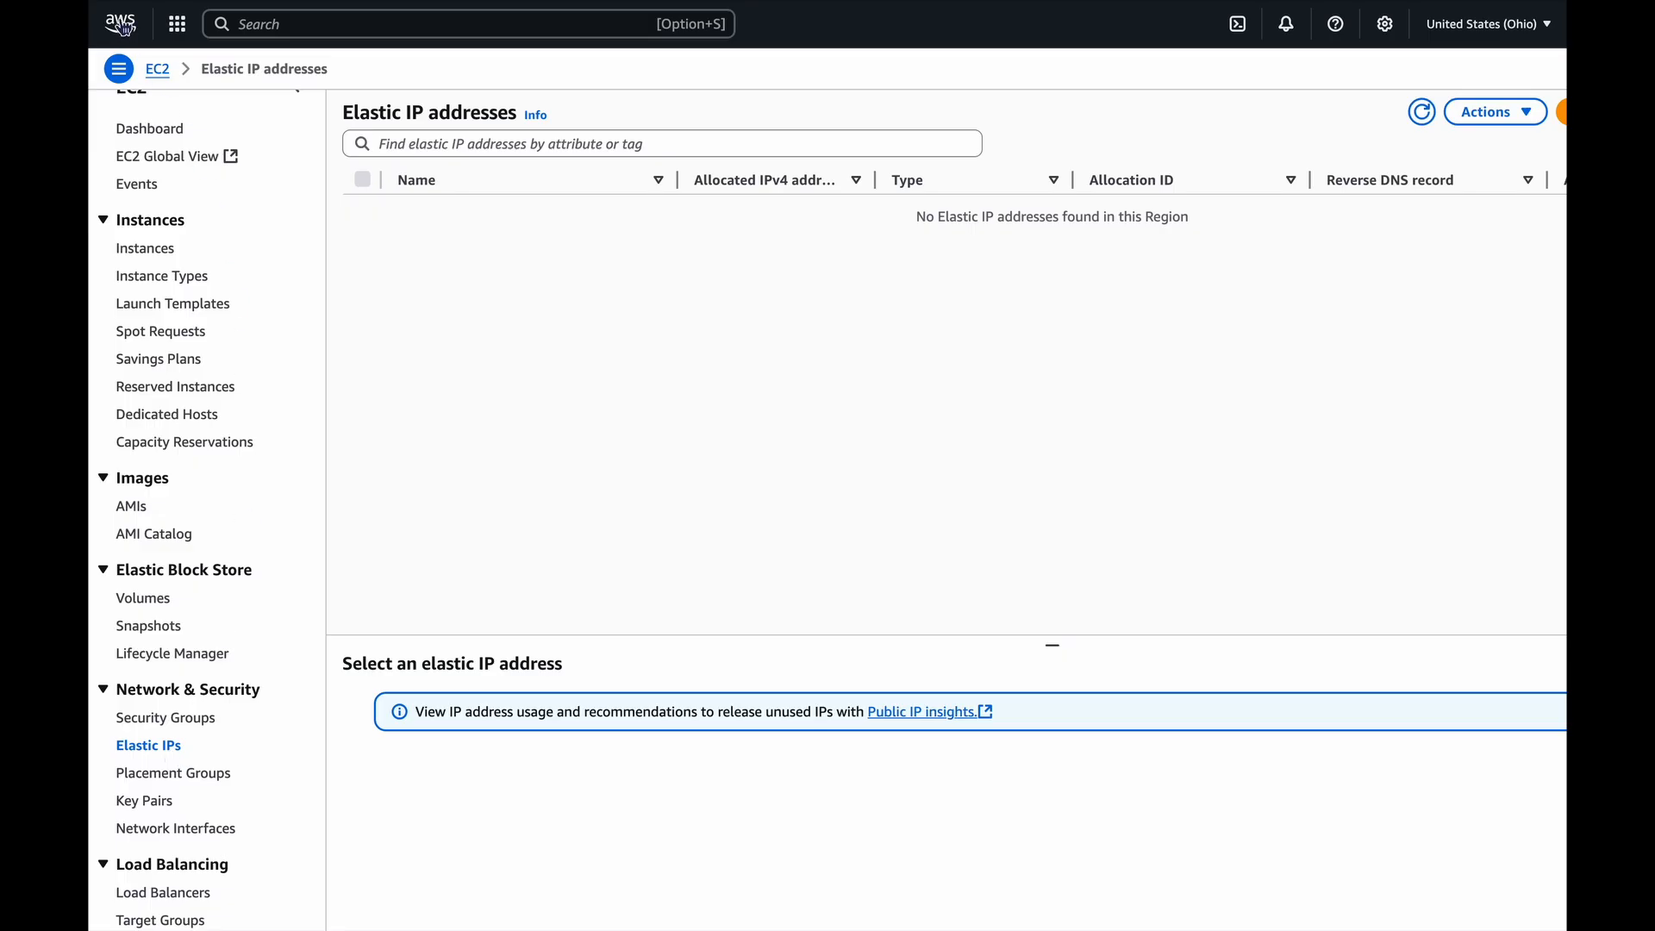
Open Billing and Cost Management from the console home and review the cost summary and the cost breakdown by service.
left_click(121, 24)
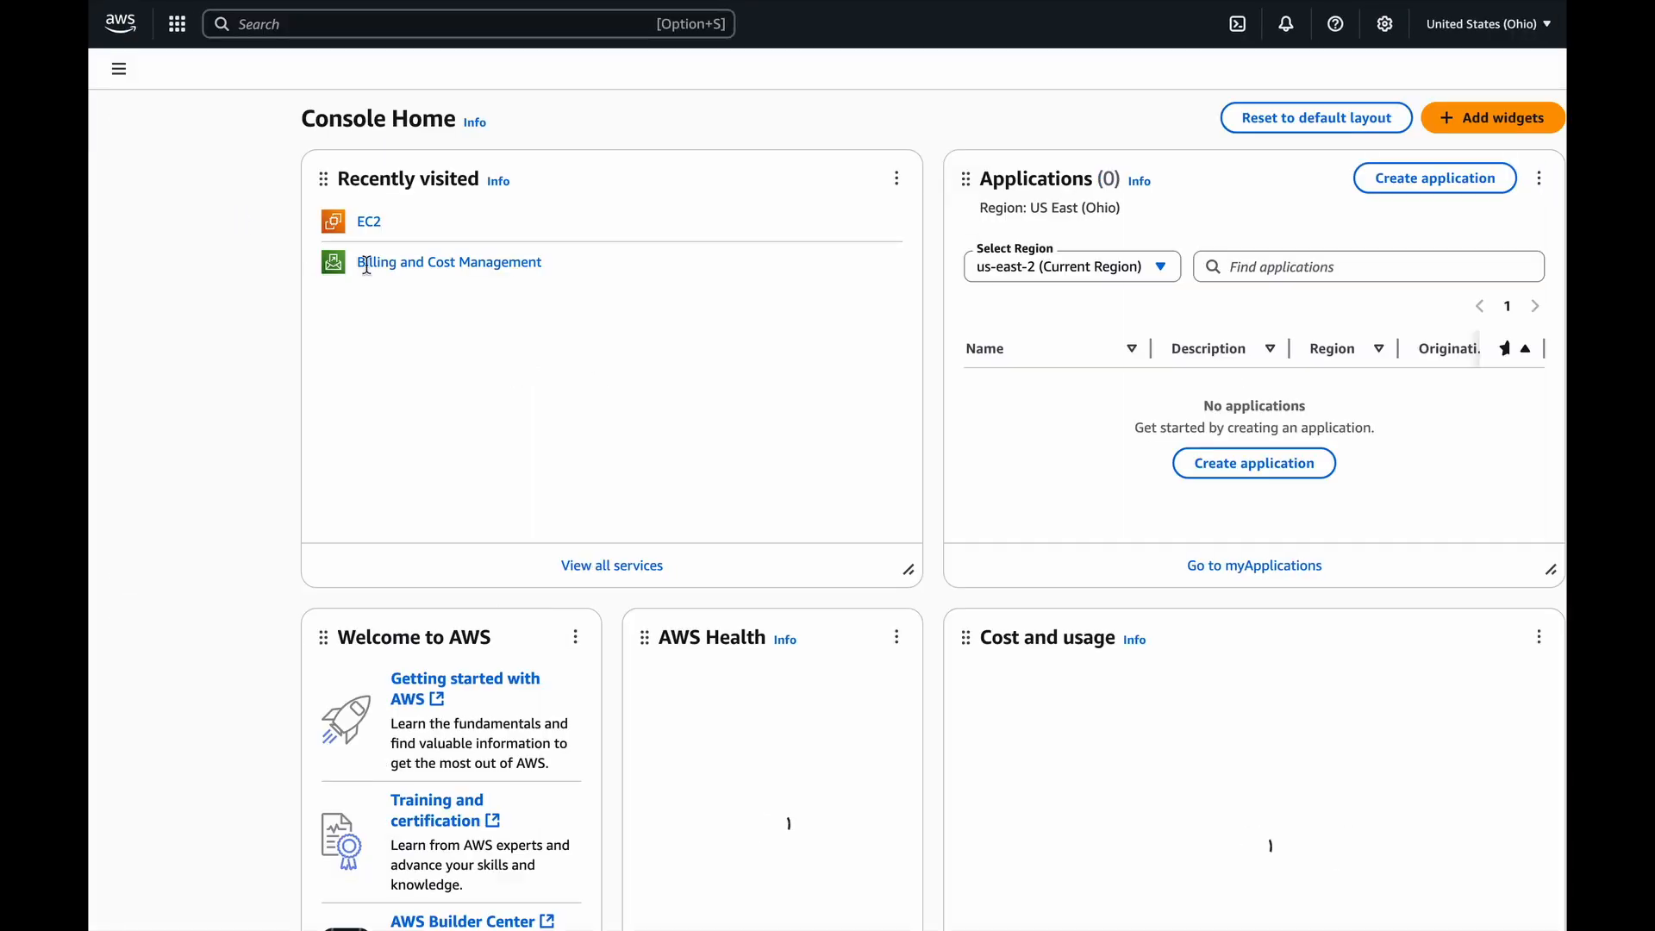
left_click(394, 263)
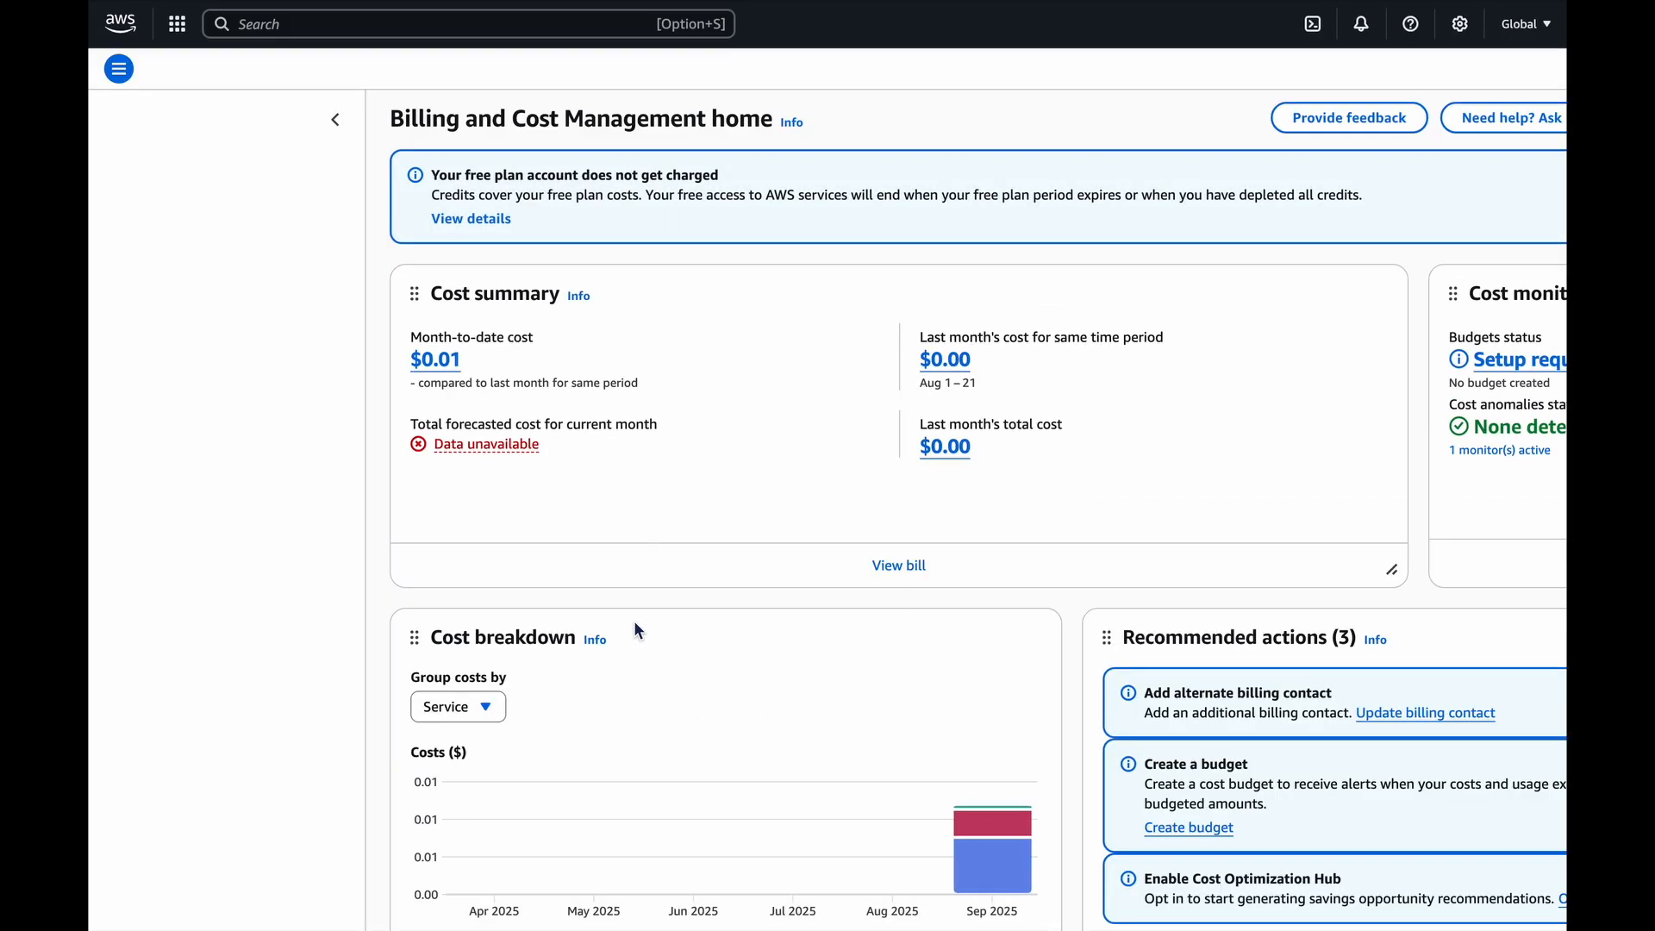
scroll(635, 624, "down", 3)
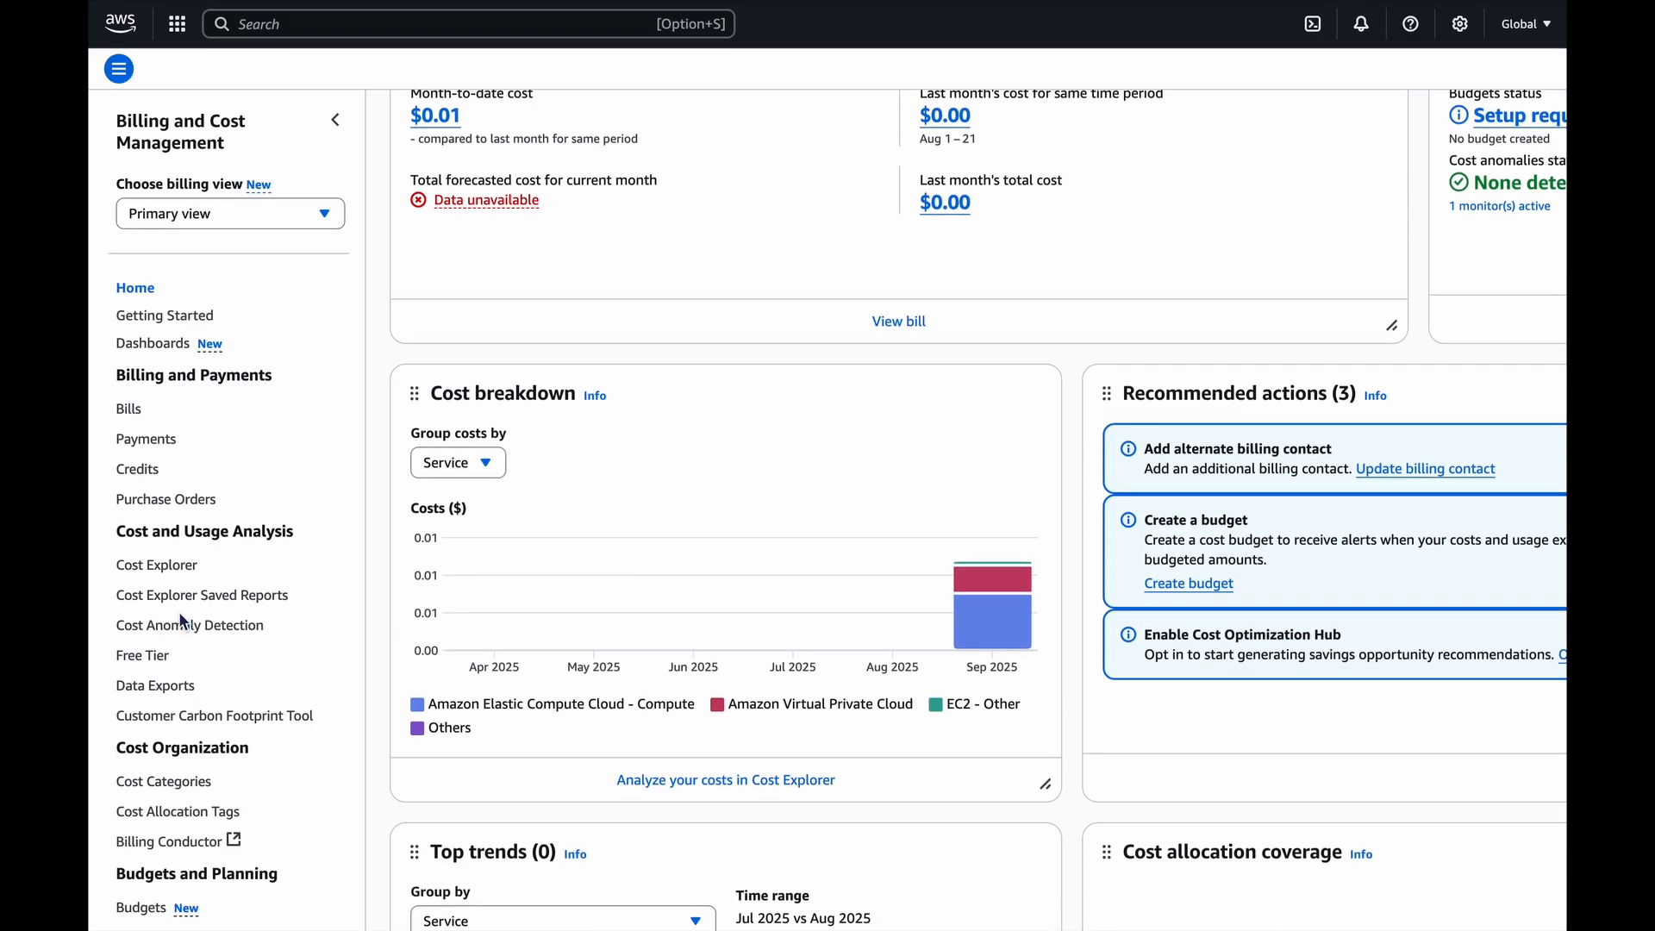
scroll(178, 612, "down", 3)
scroll(178, 612, "down", 7)
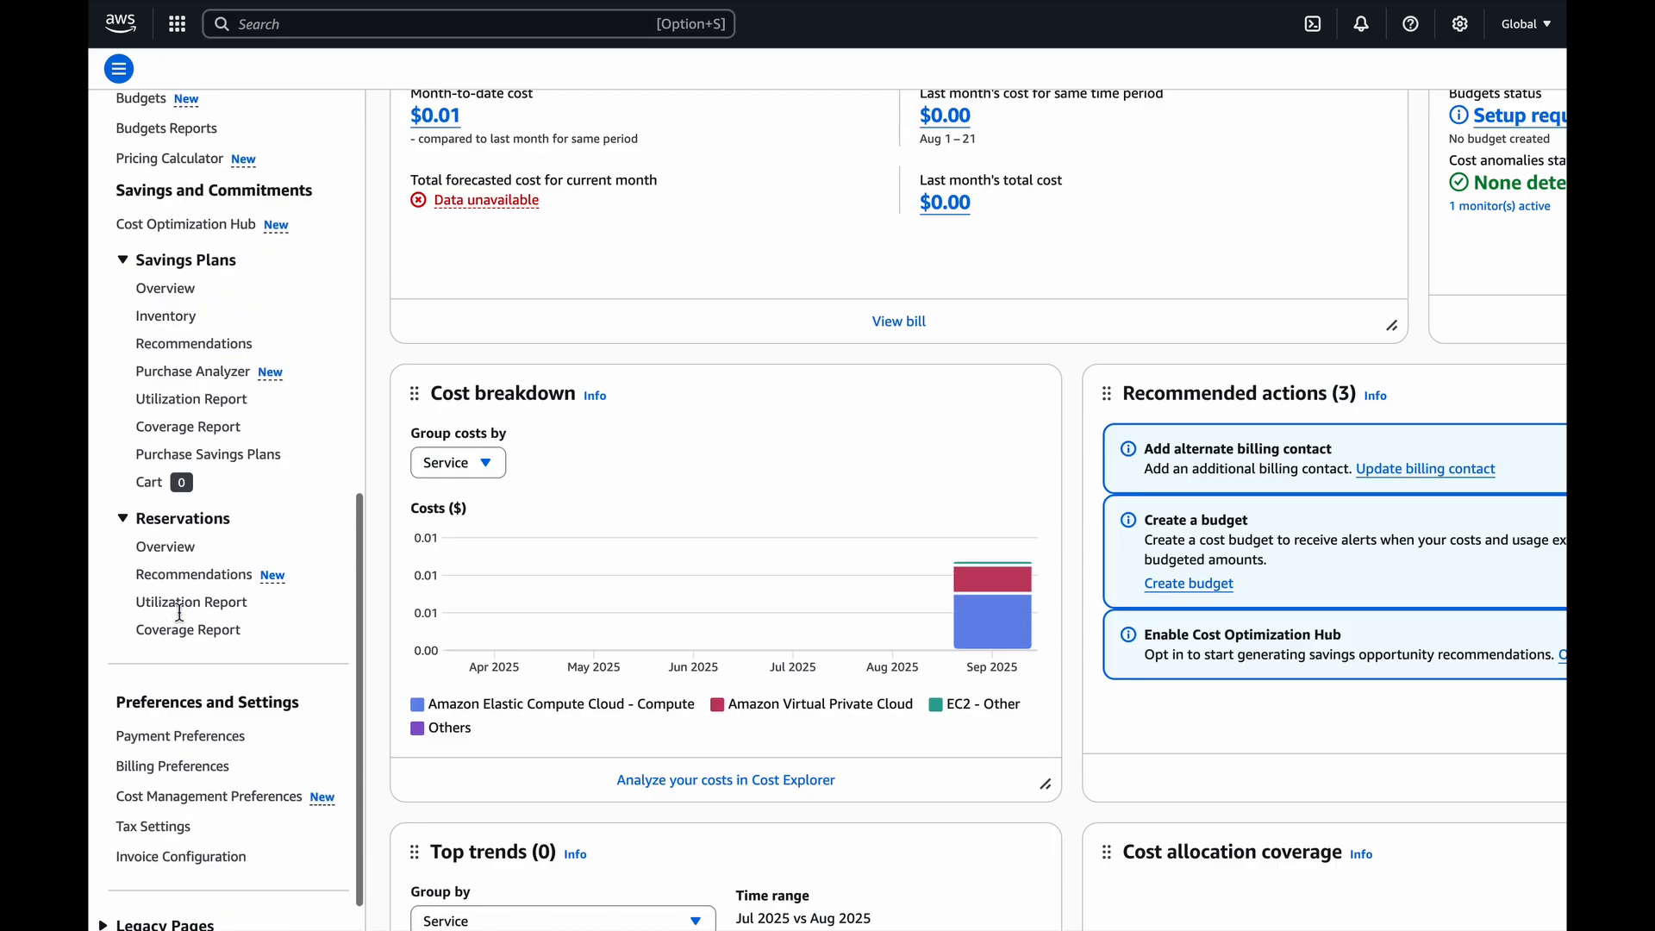
scroll(859, 649, "down", 3)
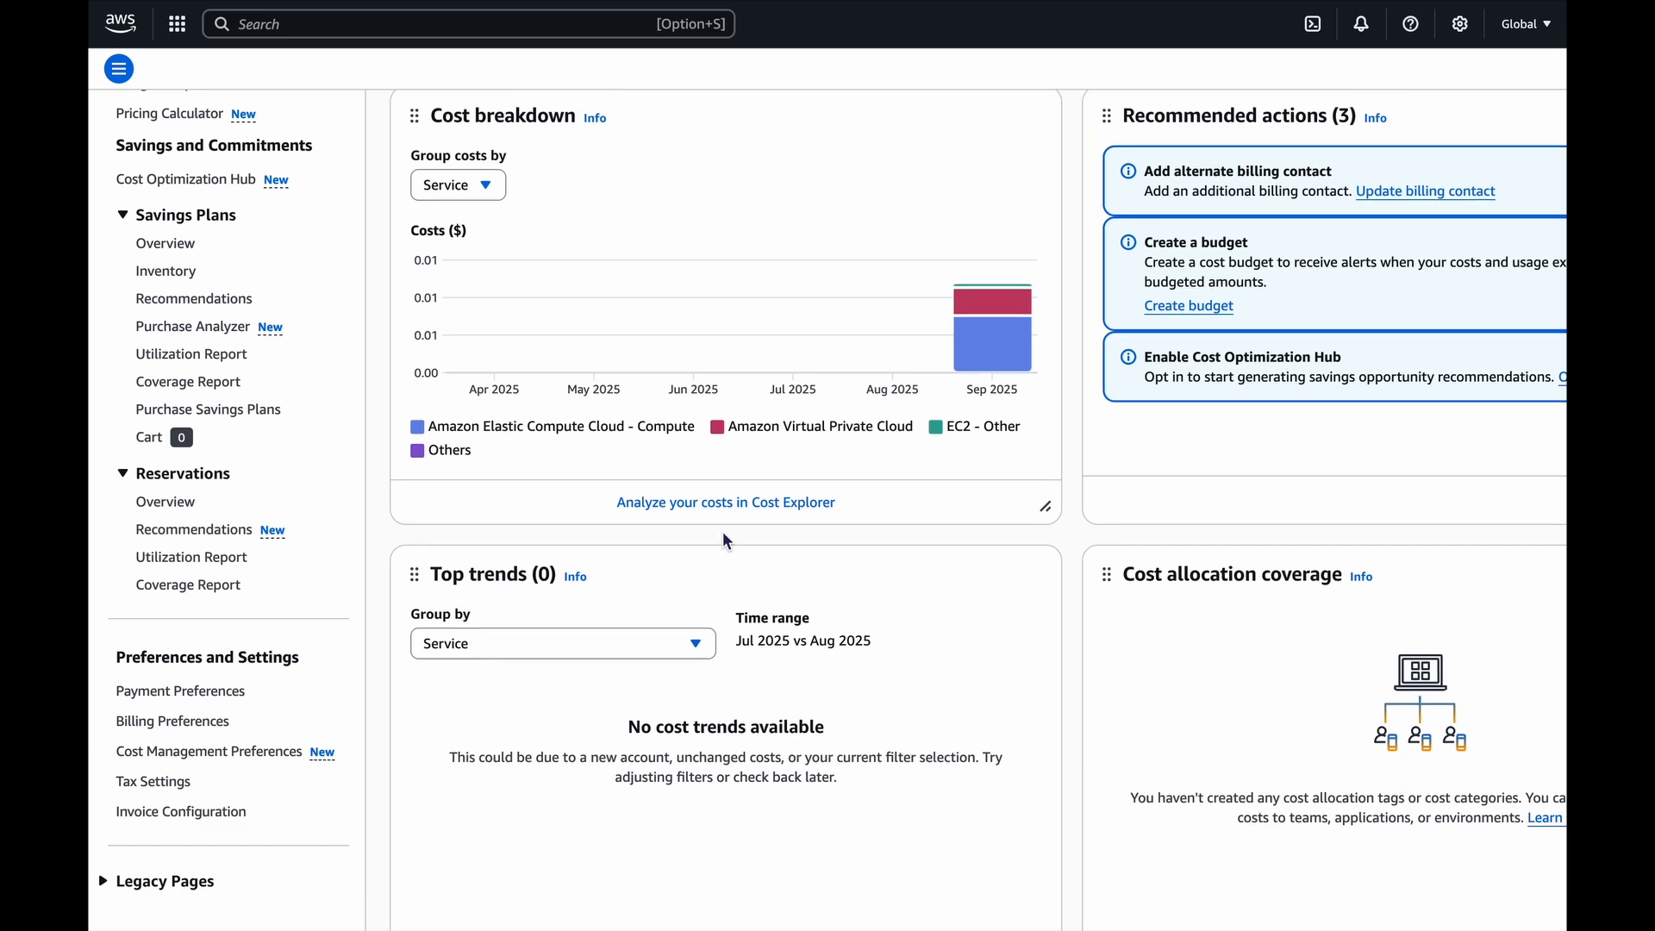
scroll(726, 542, "up", 6)
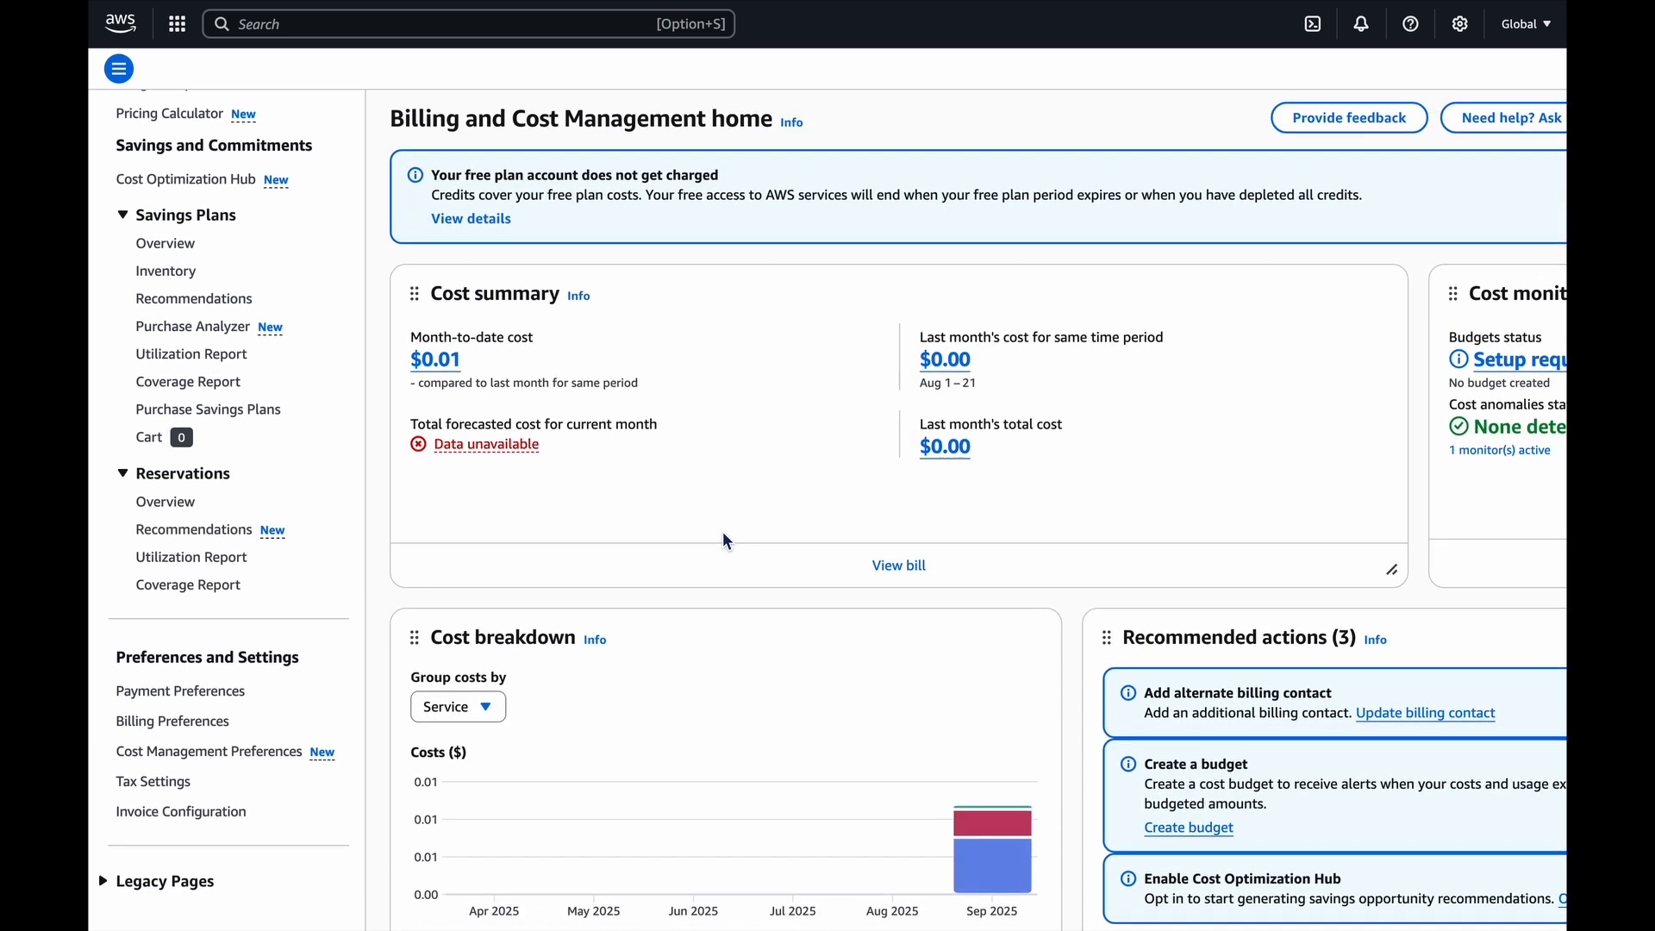